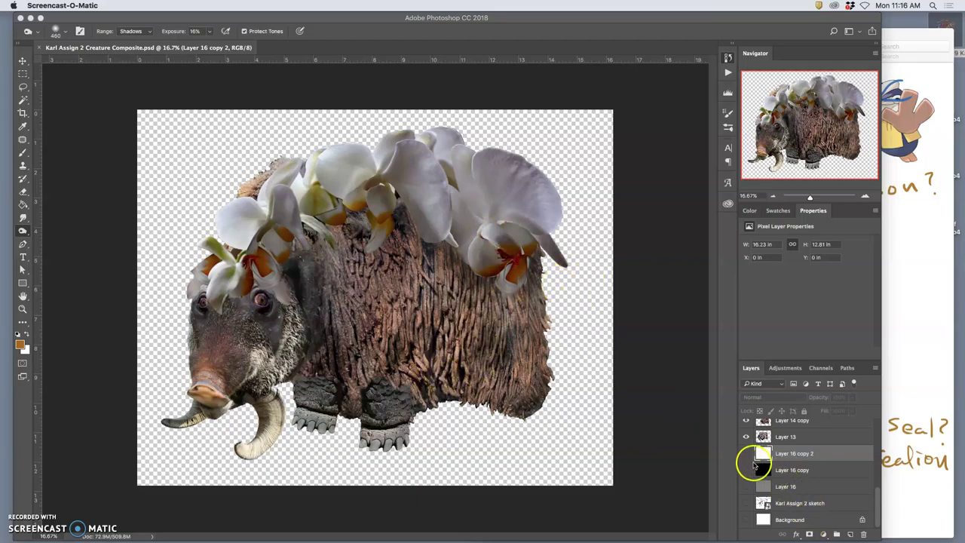
# Step: Hide the white backdrop, toggle the sketch layer's visibility and delete the Background layer
pyautogui.click(747, 455)
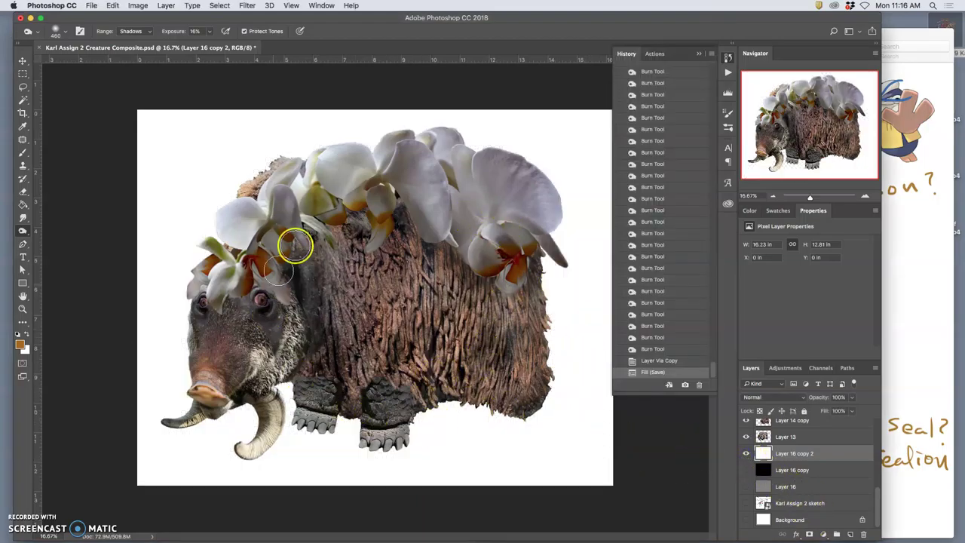
pyautogui.click(746, 454)
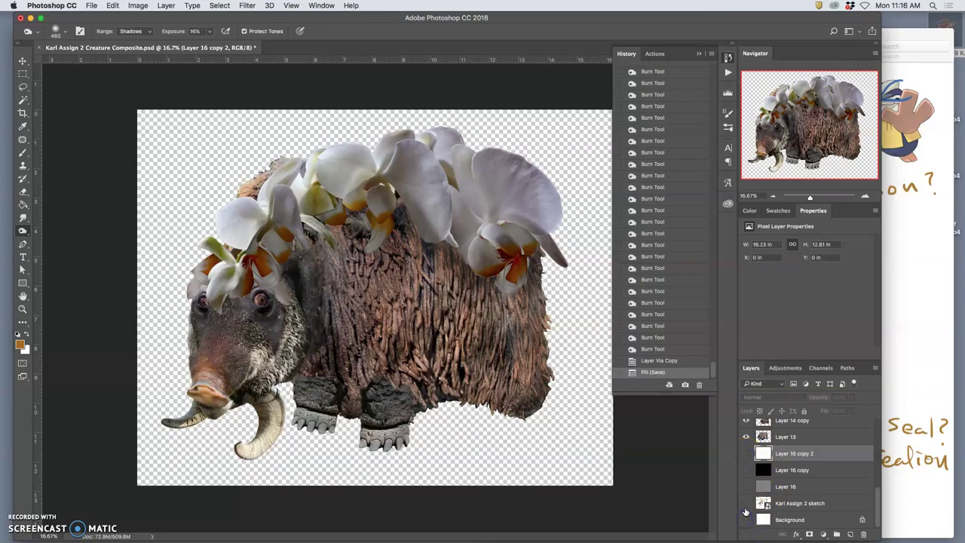
pyautogui.click(745, 503)
pyautogui.click(745, 504)
pyautogui.click(790, 519)
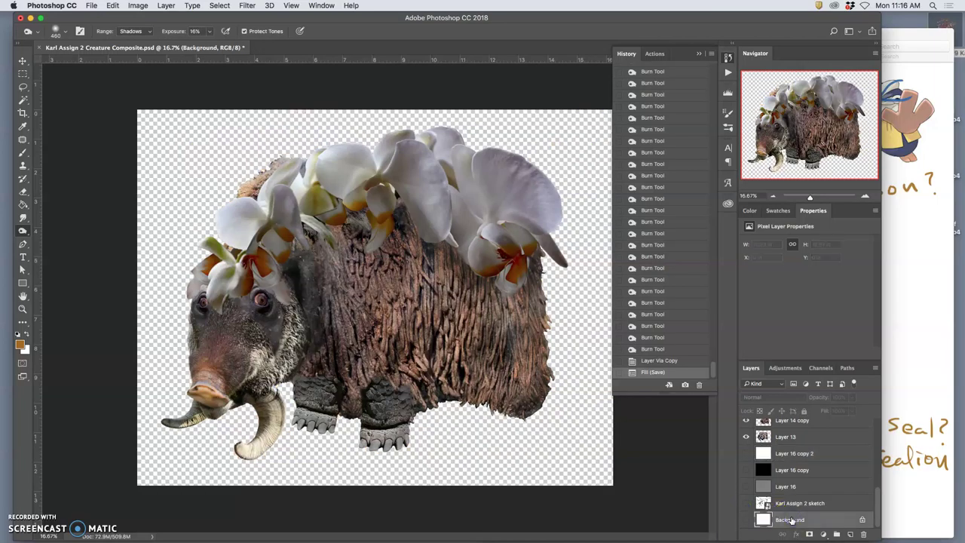
pyautogui.press('Delete')
# Step: Check the sketch and grey Layer 16 backdrops, then select the top orchids copy layer
pyautogui.click(746, 520)
pyautogui.click(746, 519)
pyautogui.click(746, 504)
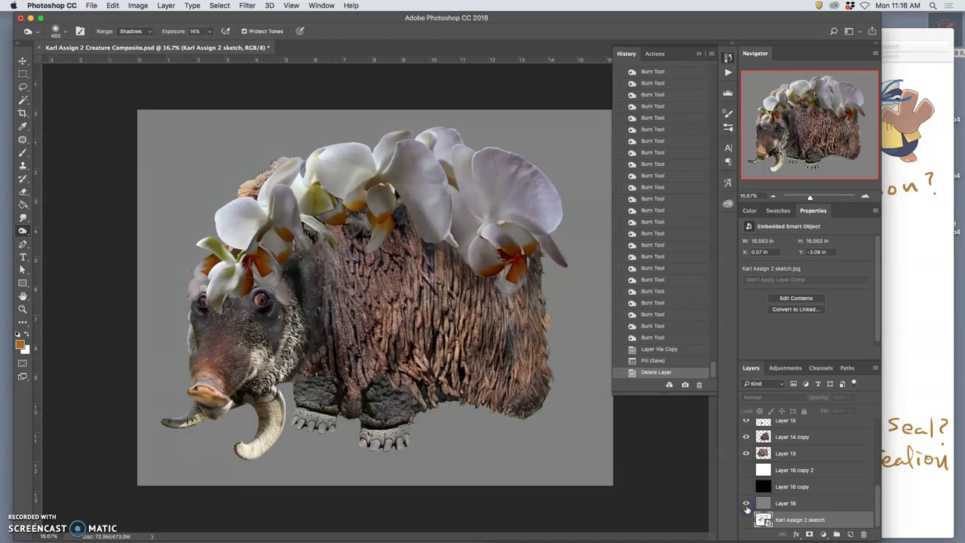
pyautogui.click(747, 504)
pyautogui.scroll(5, 784, 461)
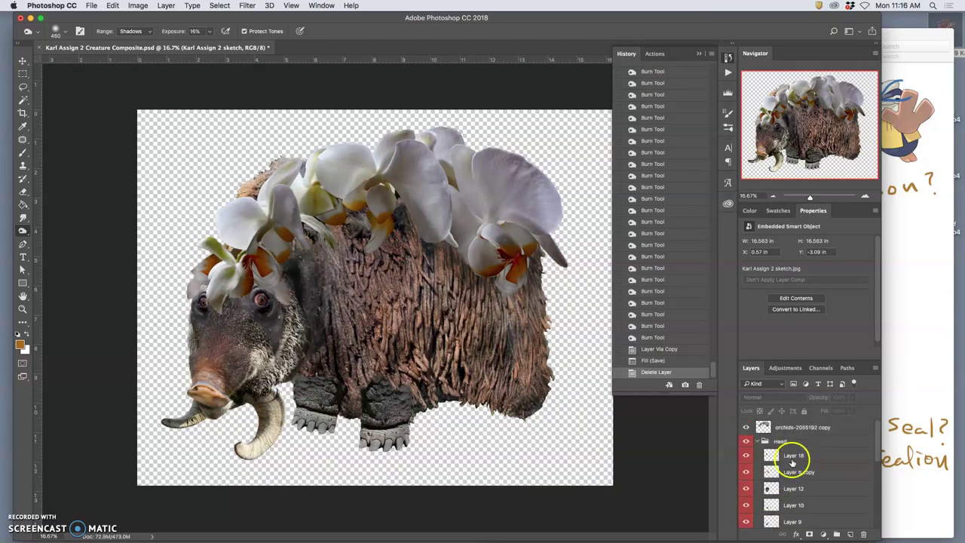
pyautogui.click(789, 428)
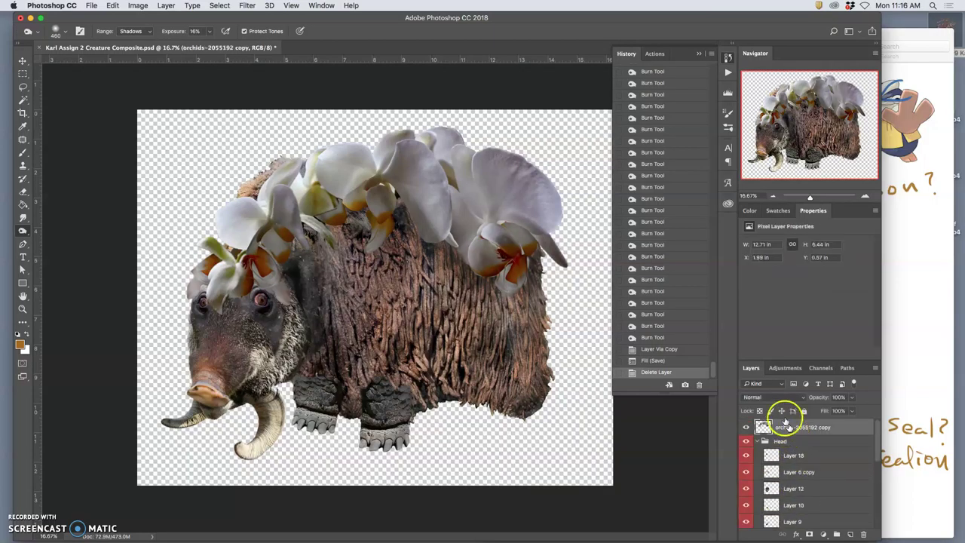
# Step: Stamp all visible layers into a new Layer 19, collapse the Head group and hide the originals
pyautogui.click(166, 6)
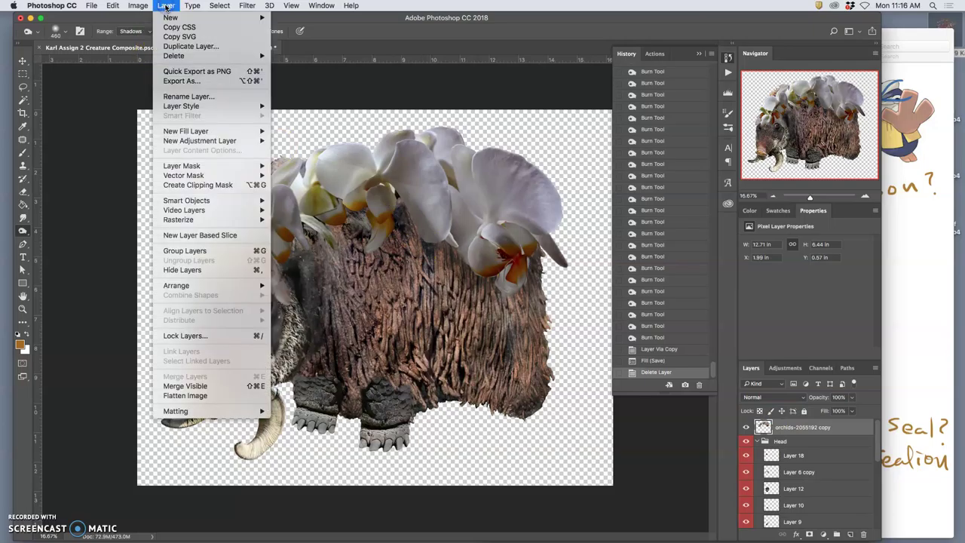
pyautogui.keyDown('alt'); pyautogui.click(205, 386); pyautogui.keyUp('alt')
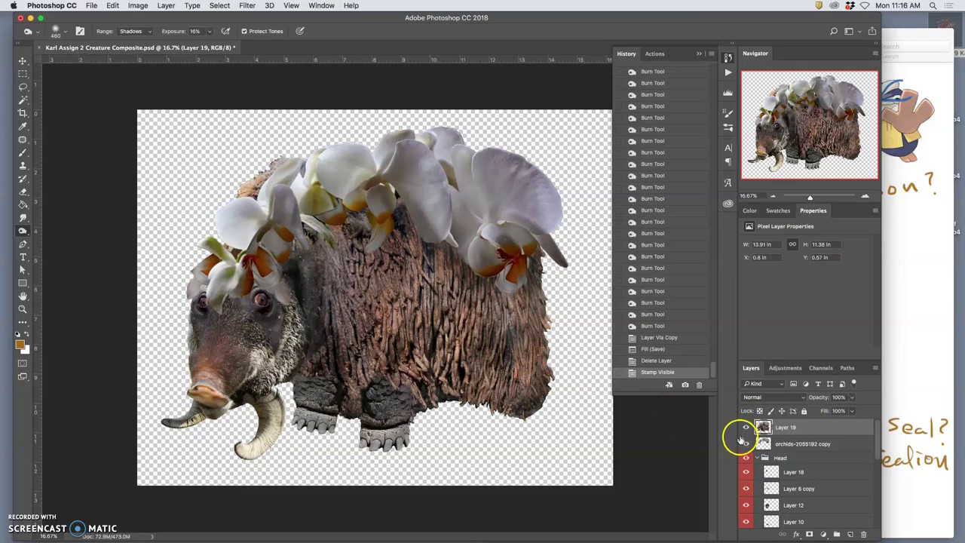
pyautogui.click(756, 458)
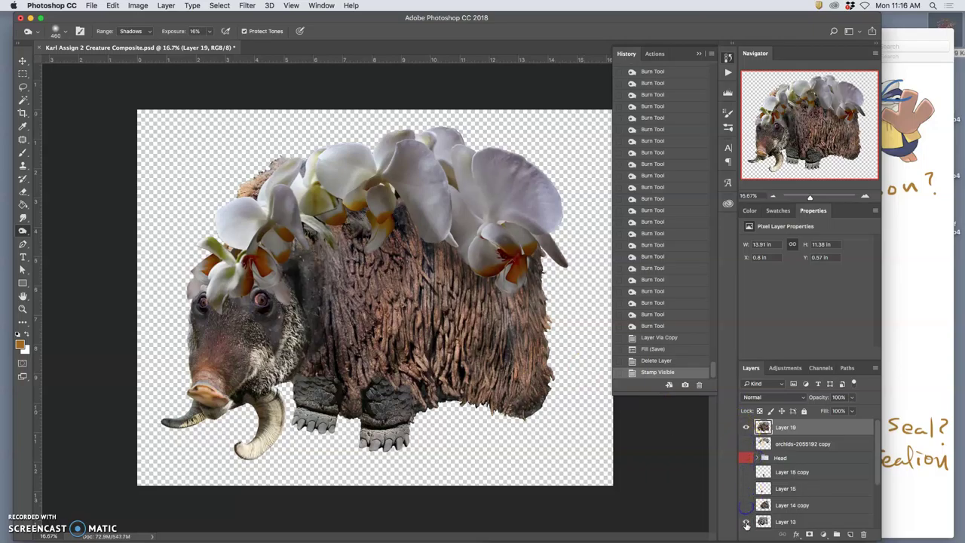
pyautogui.click(746, 458)
# Step: Toggle Layer 19 on and off to compare the merged result with the layers below
pyautogui.click(745, 428)
pyautogui.click(745, 428)
pyautogui.click(745, 428)
pyautogui.click(745, 428)
pyautogui.click(745, 427)
pyautogui.click(745, 427)
pyautogui.click(745, 428)
pyautogui.click(745, 428)
pyautogui.click(745, 428)
pyautogui.click(745, 427)
pyautogui.scroll(-4, 762, 456)
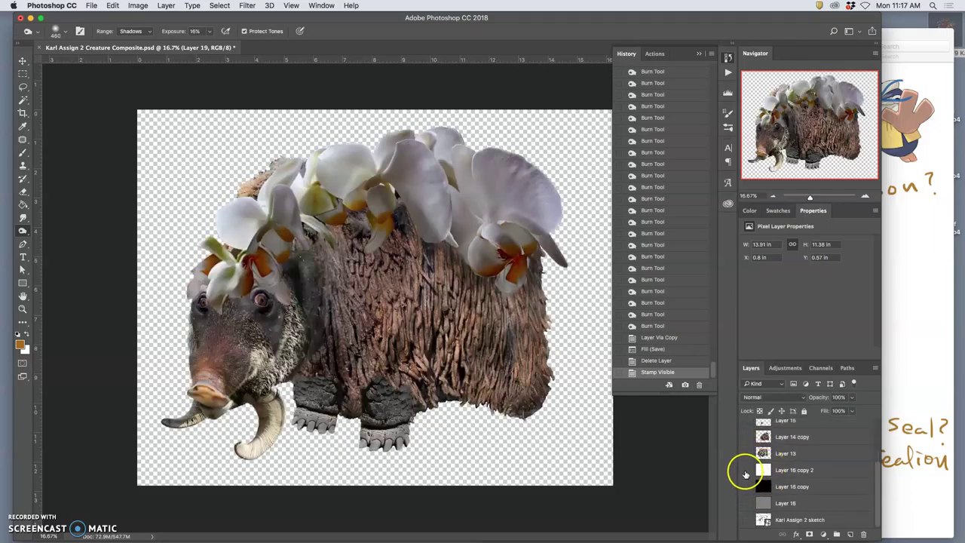
# Step: Show the white backdrop, rename Layer 19 to 'Combined Layer' and give it an orange colour tag
pyautogui.click(745, 470)
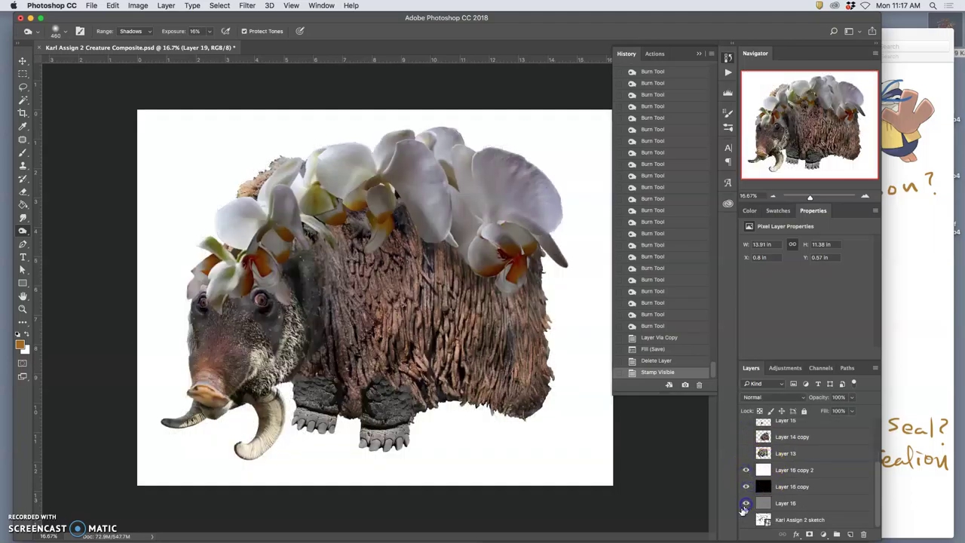
pyautogui.scroll(4, 762, 437)
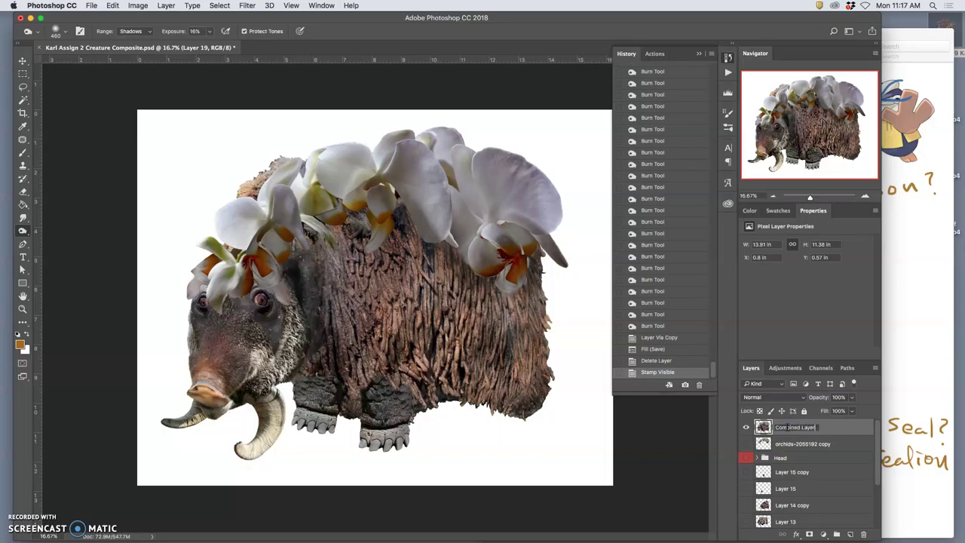
pyautogui.press('Return')
pyautogui.rightClick(748, 425)
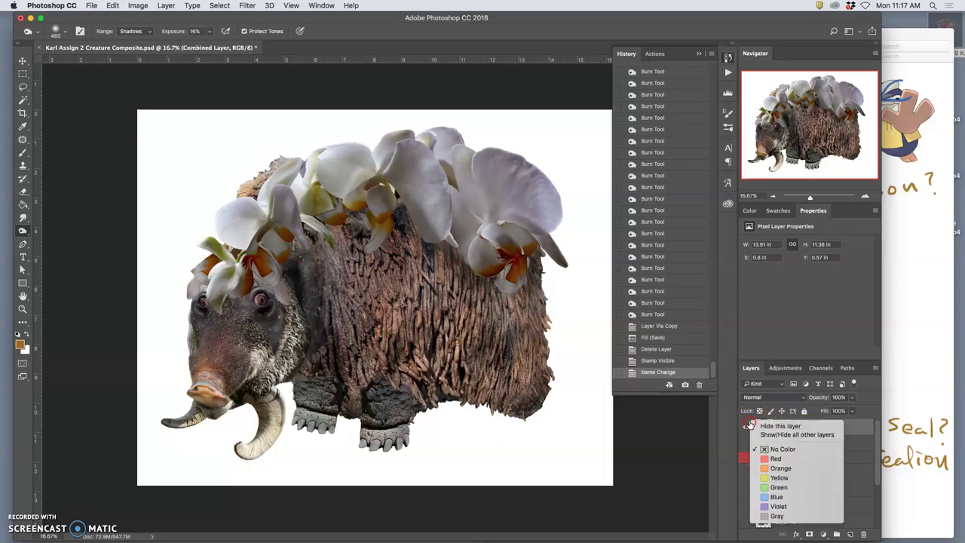
pyautogui.click(769, 468)
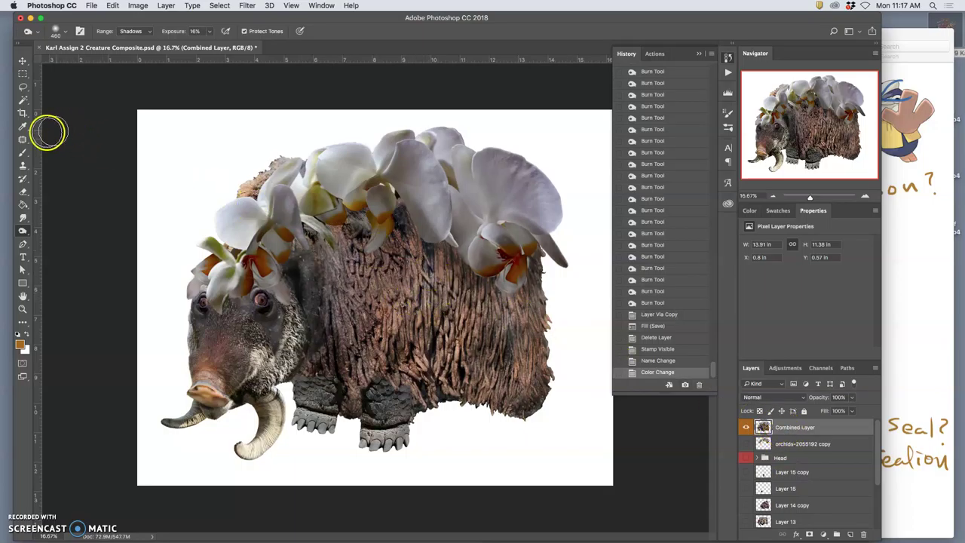
# Step: Magic Wand-select the empty area around the creature and zoom in on the fur edges
pyautogui.click(24, 99)
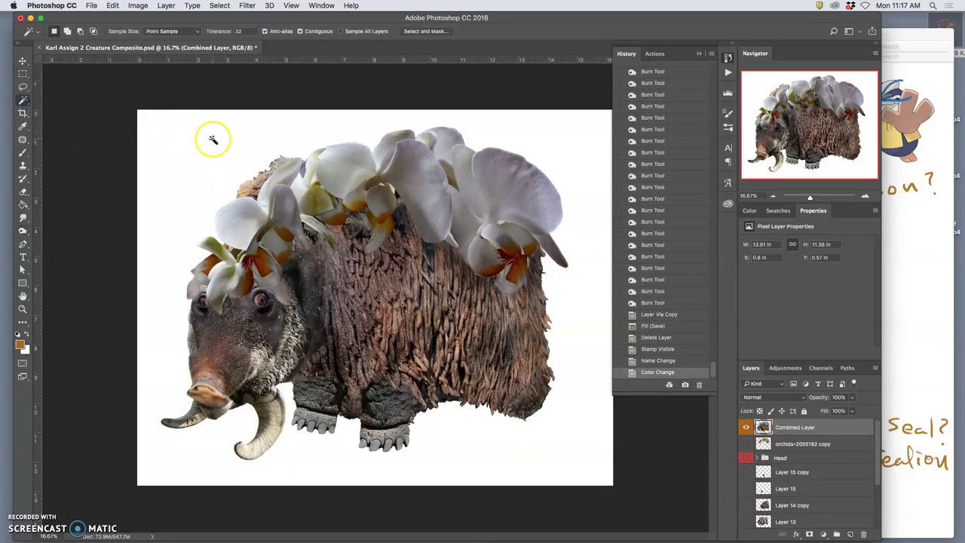
pyautogui.click(269, 129)
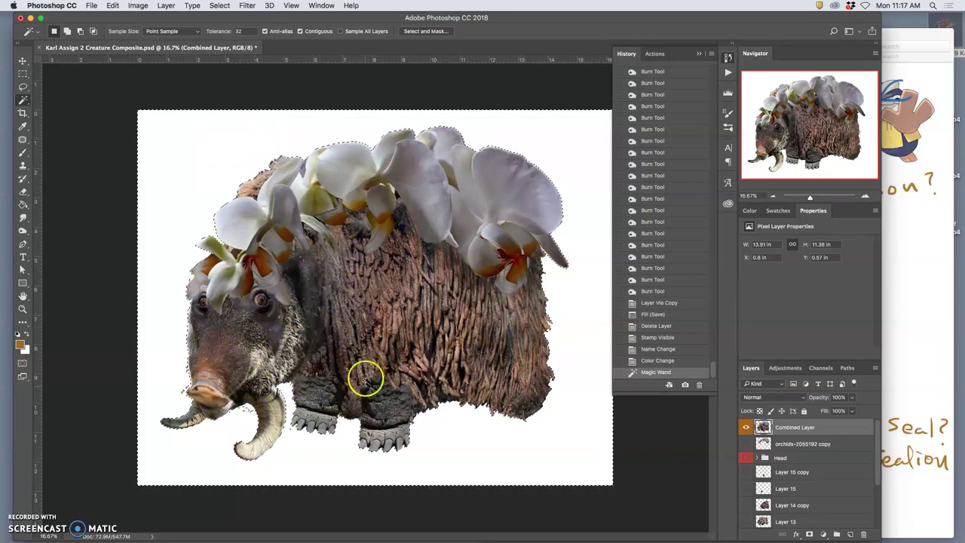
pyautogui.press('super+equal')
pyautogui.press('super+equal')
pyautogui.press('super+equal')
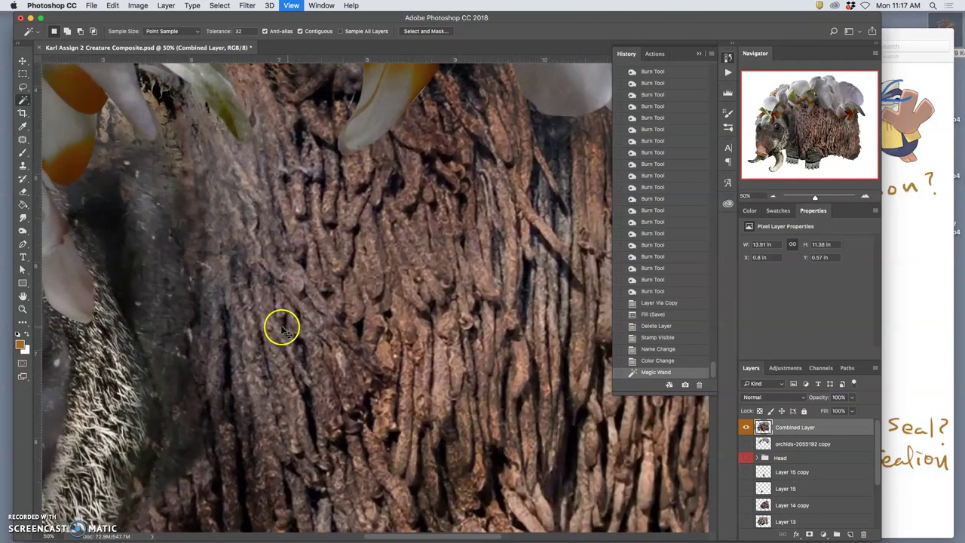
pyautogui.press('super+equal')
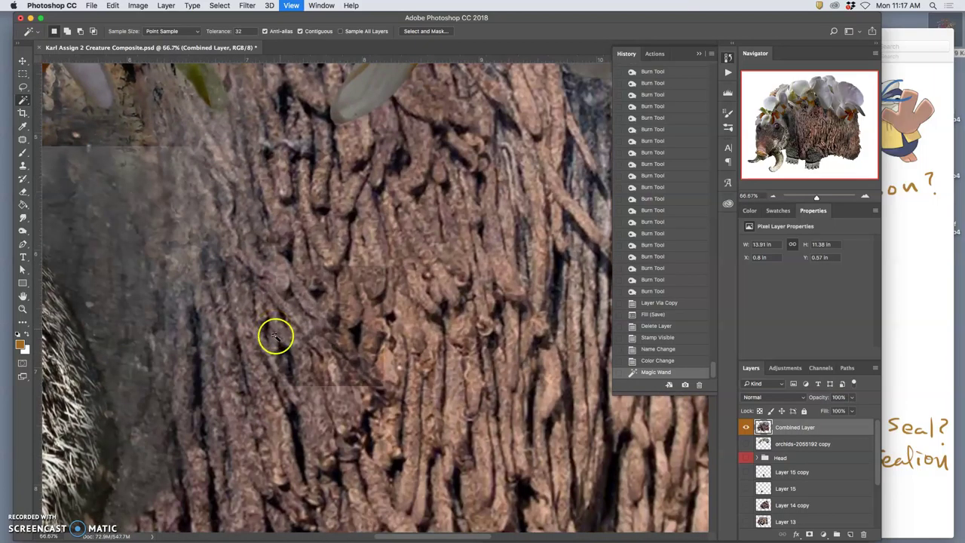
pyautogui.scroll(-5, 276, 334)
pyautogui.scroll(-10, 276, 334)
pyautogui.scroll(7, 274, 336)
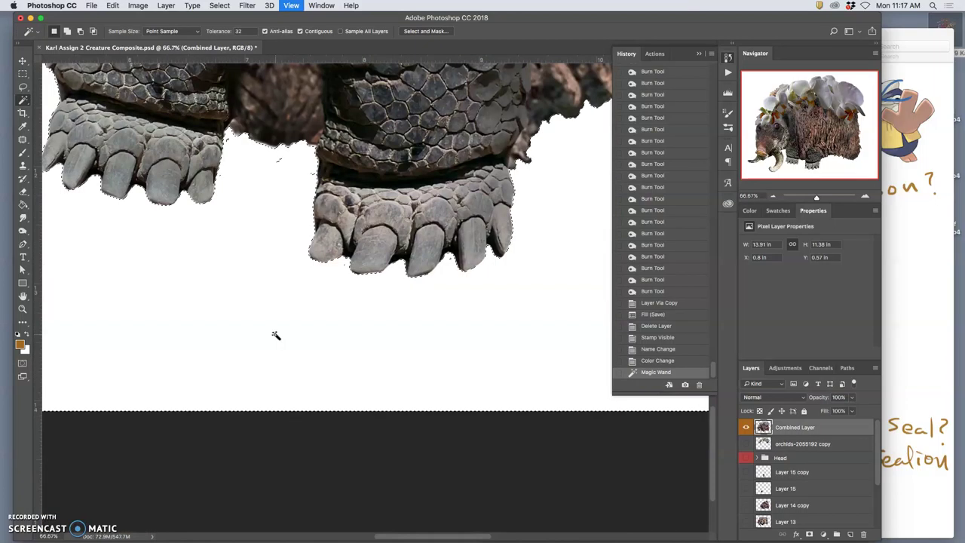
pyautogui.hscroll(-3, 276, 263)
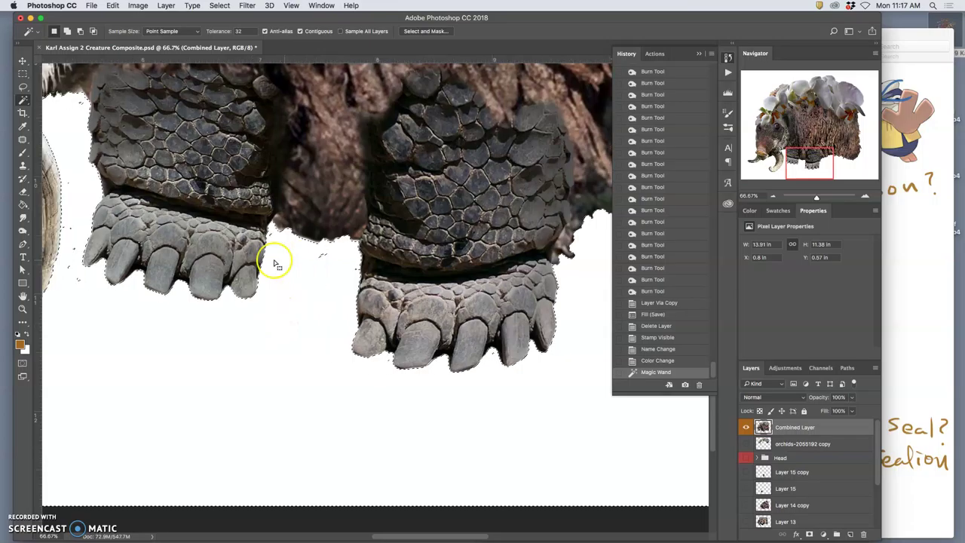
pyautogui.hscroll(-20, 269, 248)
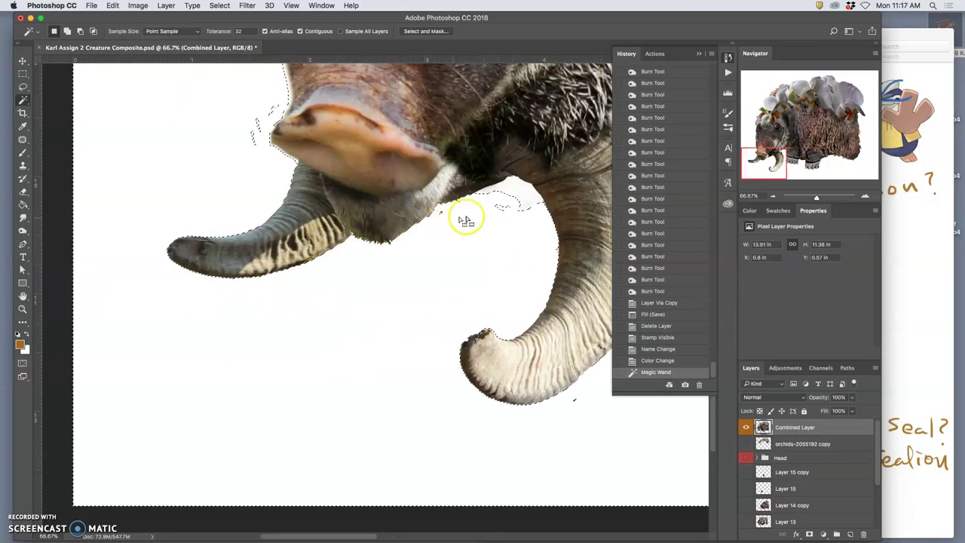
pyautogui.scroll(-5, 795, 475)
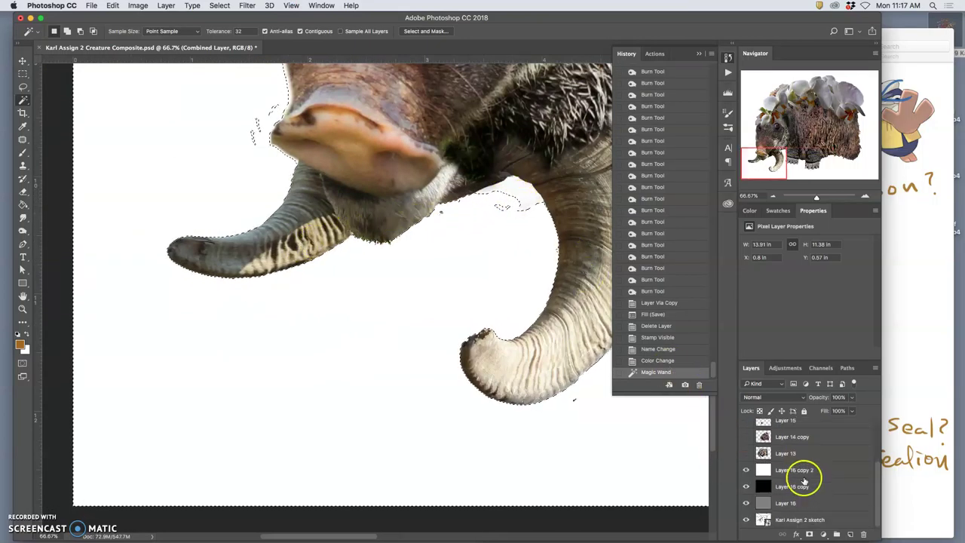
# Step: Check the selection edges against black and grey backdrops, restore the white backdrop, and zoom out
pyautogui.click(746, 471)
pyautogui.click(746, 487)
pyautogui.click(747, 487)
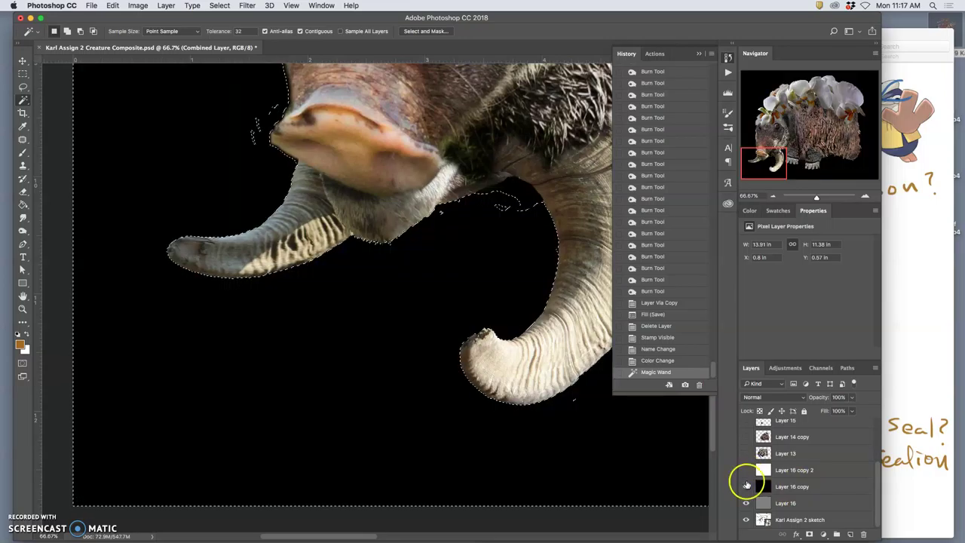
pyautogui.click(746, 472)
pyautogui.moveTo(774, 460); pyautogui.dragTo(780, 473)
pyautogui.hscroll(5, 499, 327)
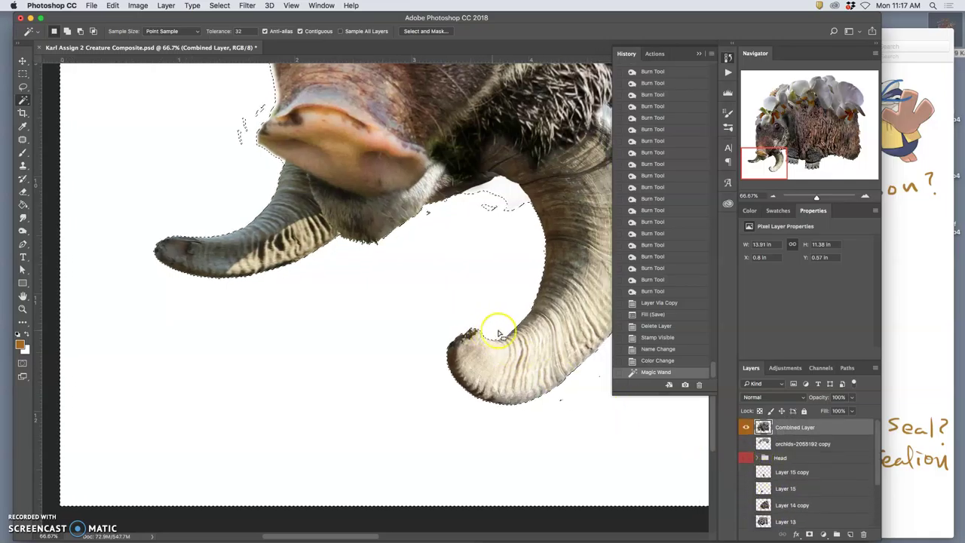
pyautogui.press('super+minus')
pyautogui.press('super+minus')
pyautogui.press('super+minus')
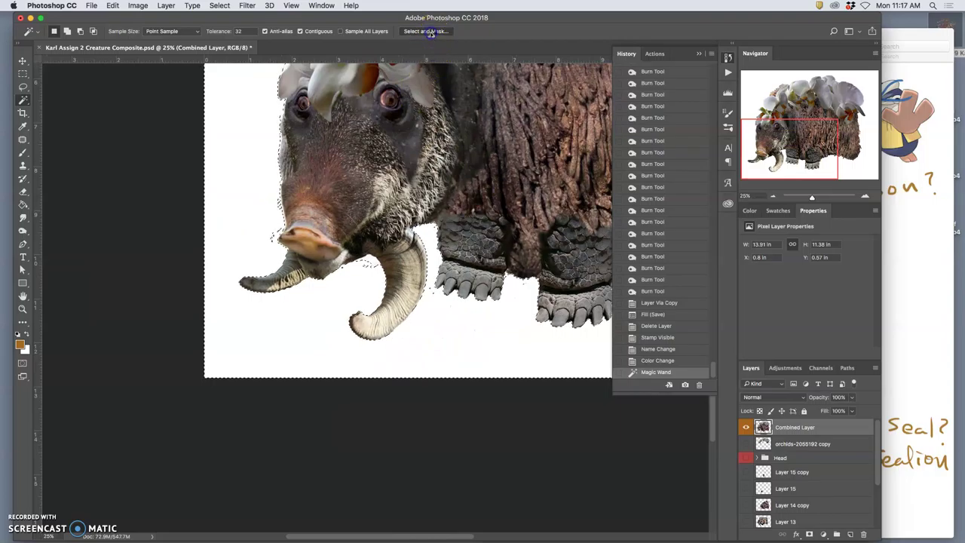
# Step: Refine the selection edges to a 4.2 px feather and +9% shift edge
pyautogui.click(430, 32)
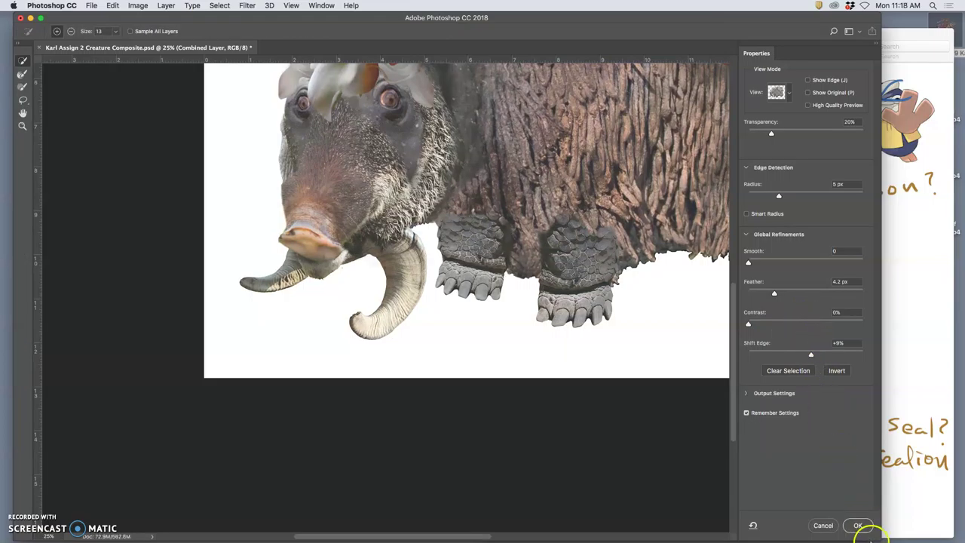
pyautogui.click(858, 526)
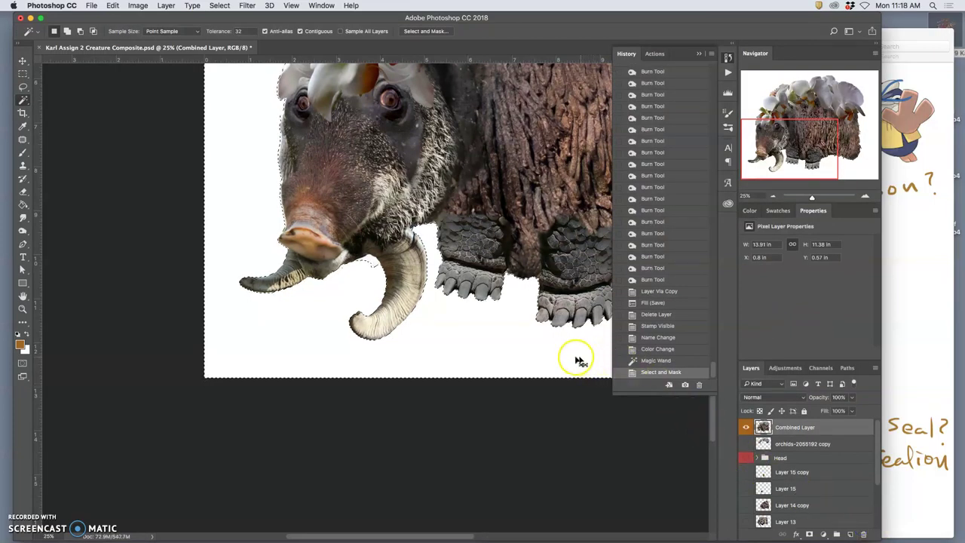
pyautogui.press('super+equal')
pyautogui.press('super+equal')
pyautogui.press('super+equal')
pyautogui.press('super+equal')
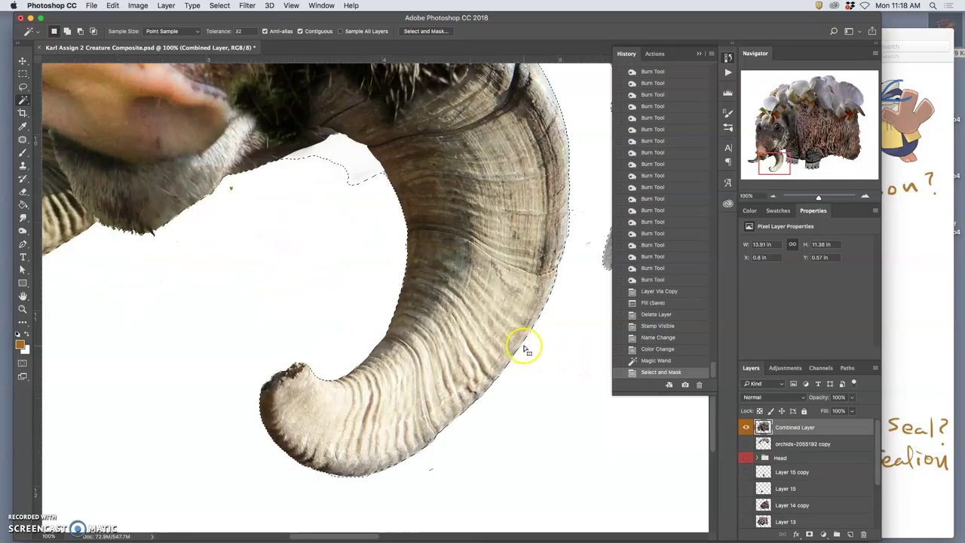
# Step: Delete the white fringe along the fur's lower edge, then deselect
pyautogui.scroll(5, 295, 198)
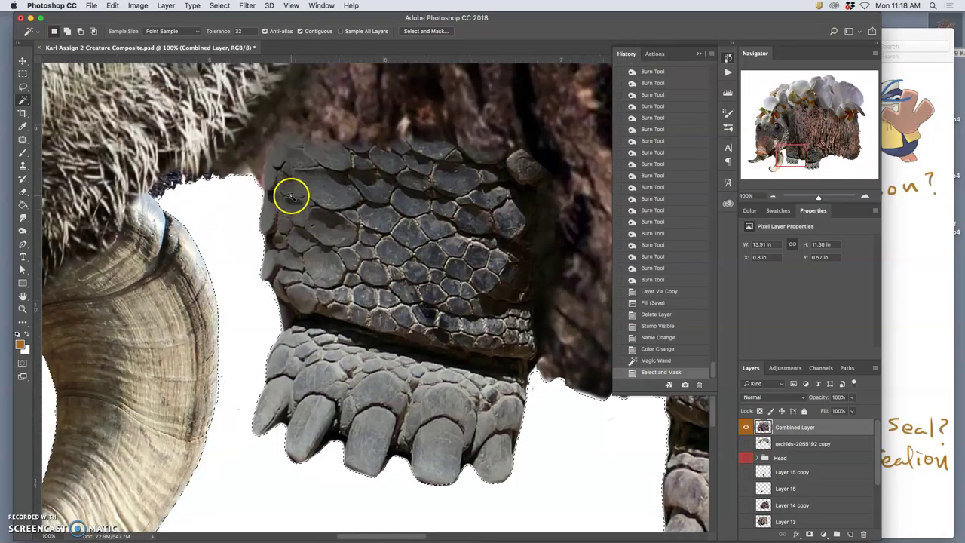
pyautogui.hscroll(5, 294, 196)
pyautogui.hscroll(10, 295, 198)
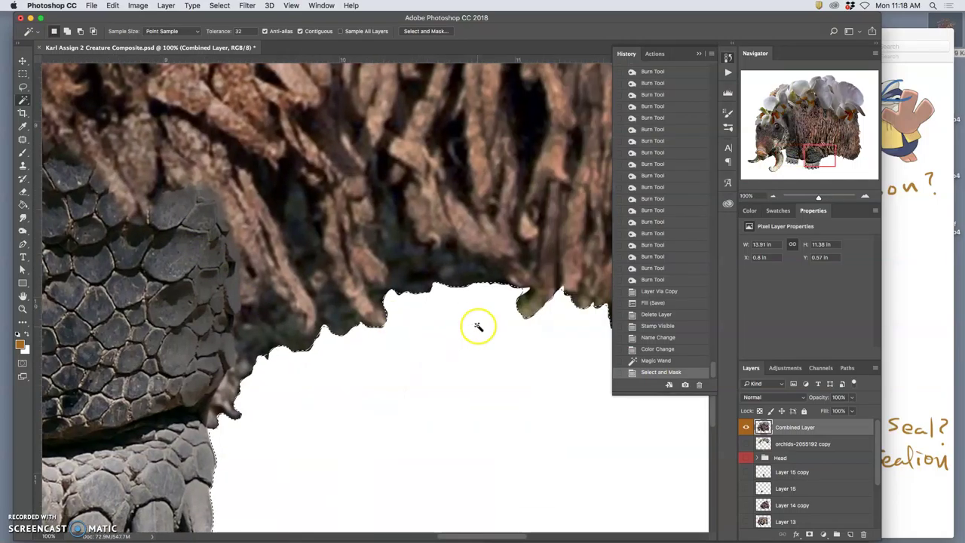
pyautogui.hscroll(5, 430, 292)
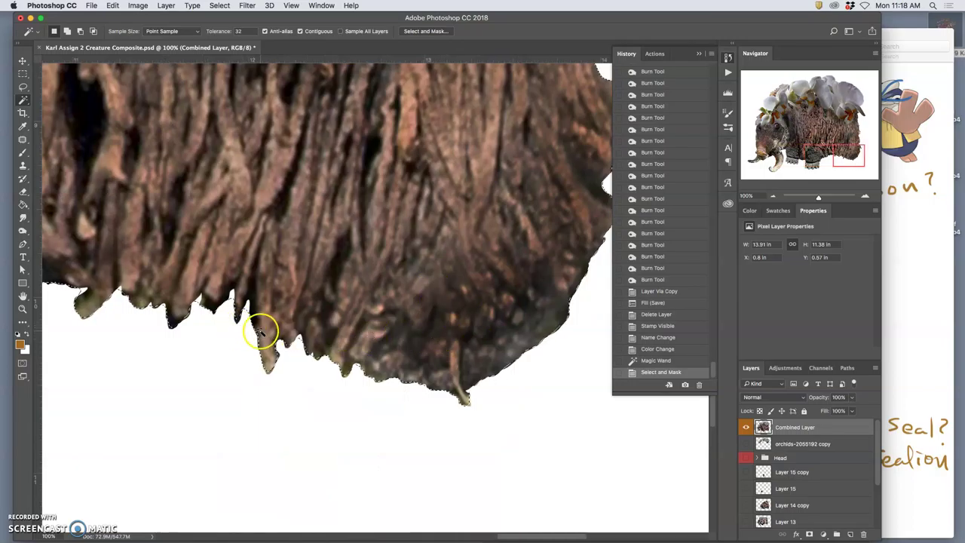
pyautogui.press('Delete')
pyautogui.press('Delete')
pyautogui.press('Delete')
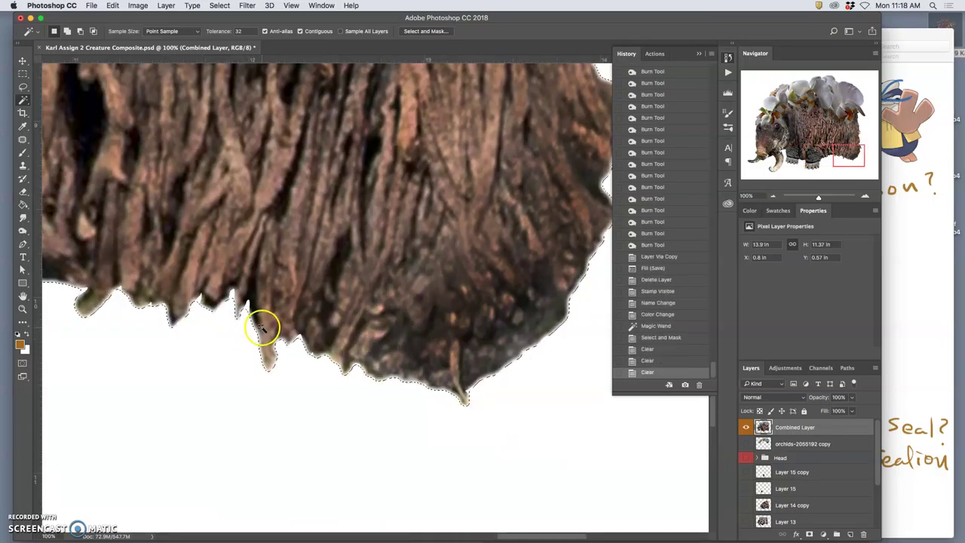
pyautogui.press('super+d')
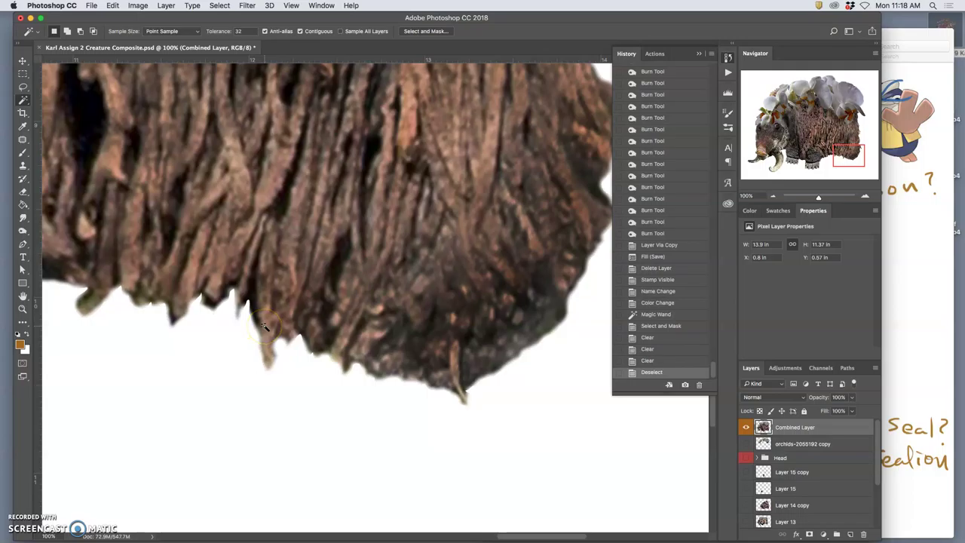
# Step: Zoom out and Magic Wand-select the background and the dark shadow under the head
pyautogui.press('super+minus')
pyautogui.press('super+minus')
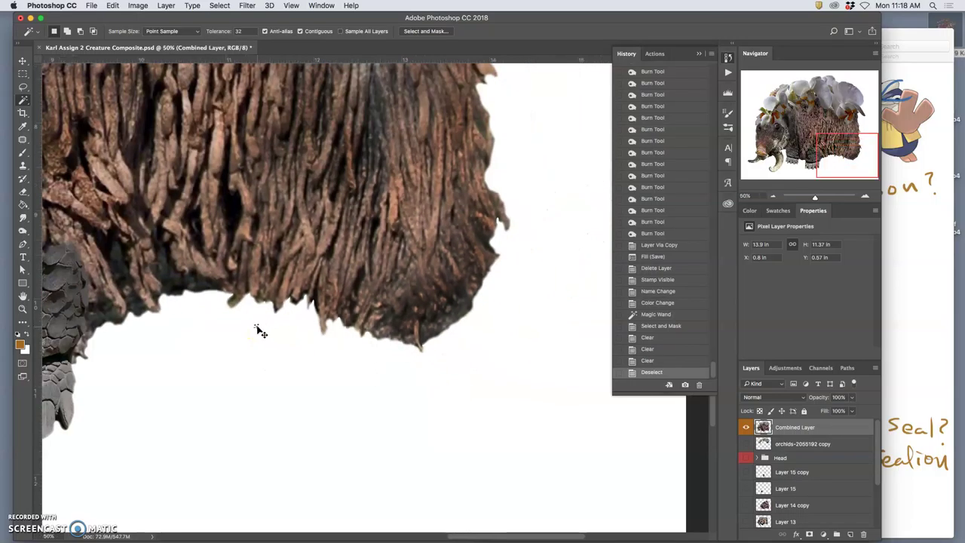
pyautogui.hscroll(-10, 256, 330)
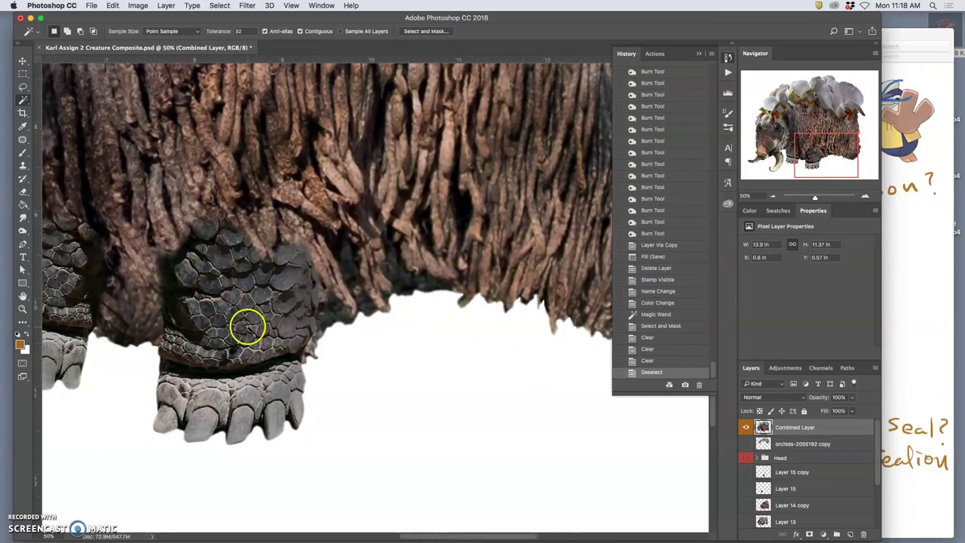
pyautogui.hscroll(-12, 248, 327)
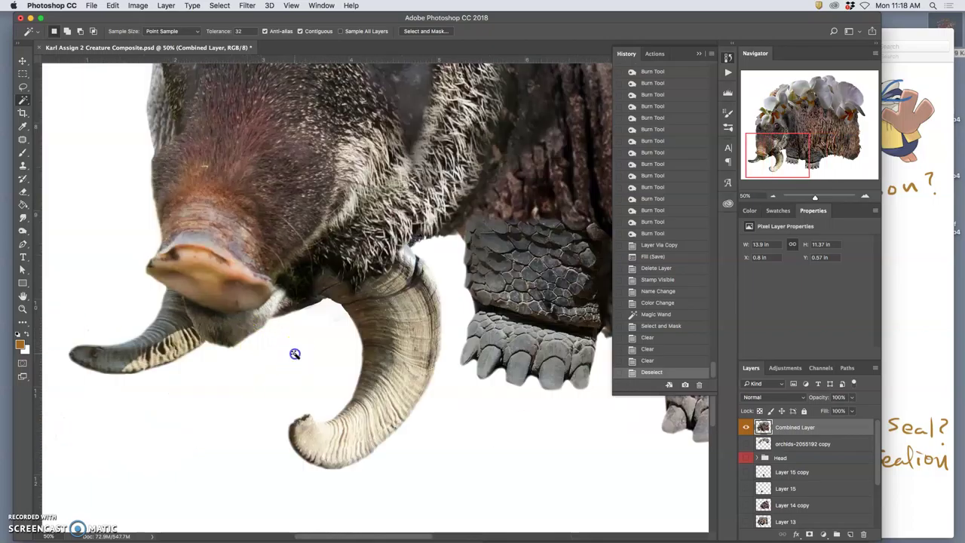
pyautogui.click(293, 351)
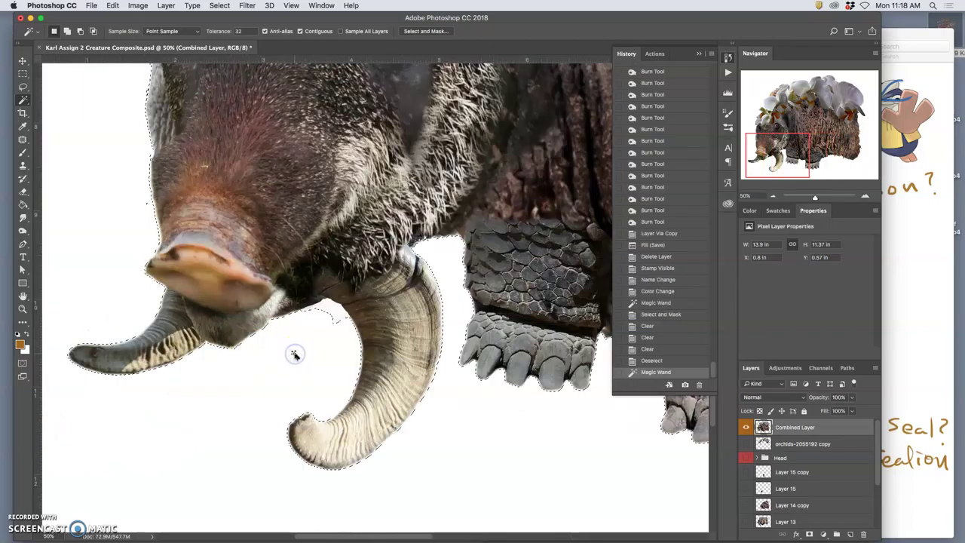
pyautogui.click(335, 313)
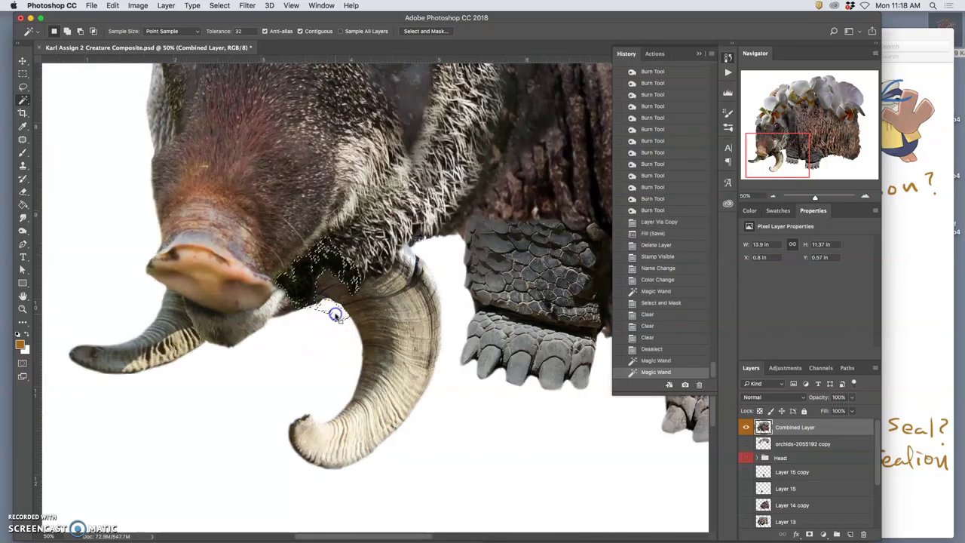
pyautogui.click(295, 339)
# Step: Erase the dark shadow at the base of the tusk with the Eraser, dropping the selection midway
pyautogui.hscroll(-5, 294, 339)
pyautogui.scroll(10, 295, 339)
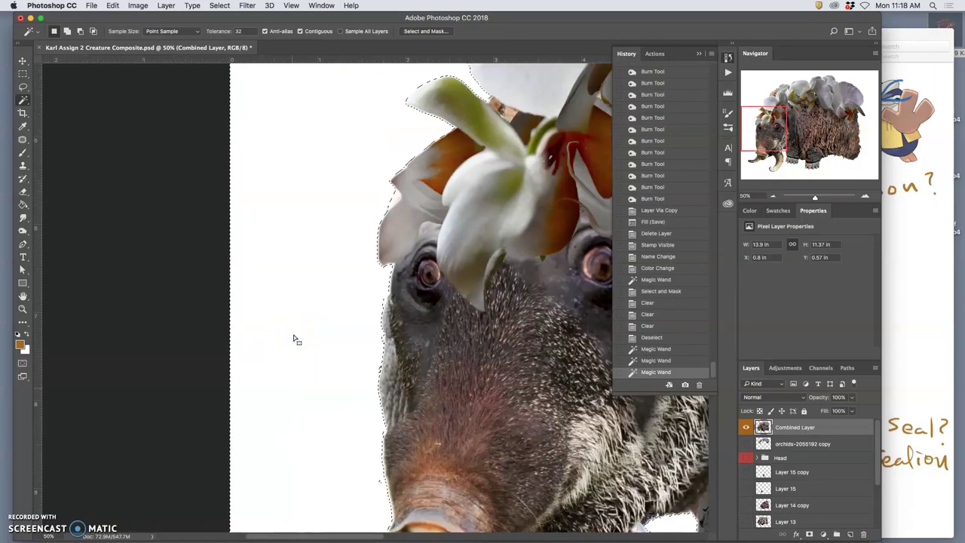
pyautogui.scroll(10, 295, 339)
pyautogui.hscroll(5, 295, 338)
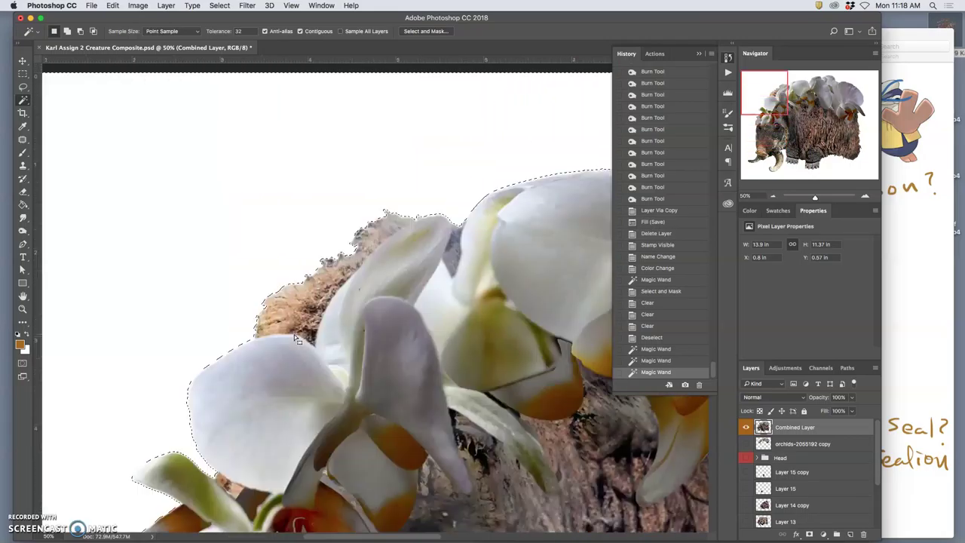
pyautogui.scroll(-10, 294, 337)
pyautogui.hscroll(5, 295, 337)
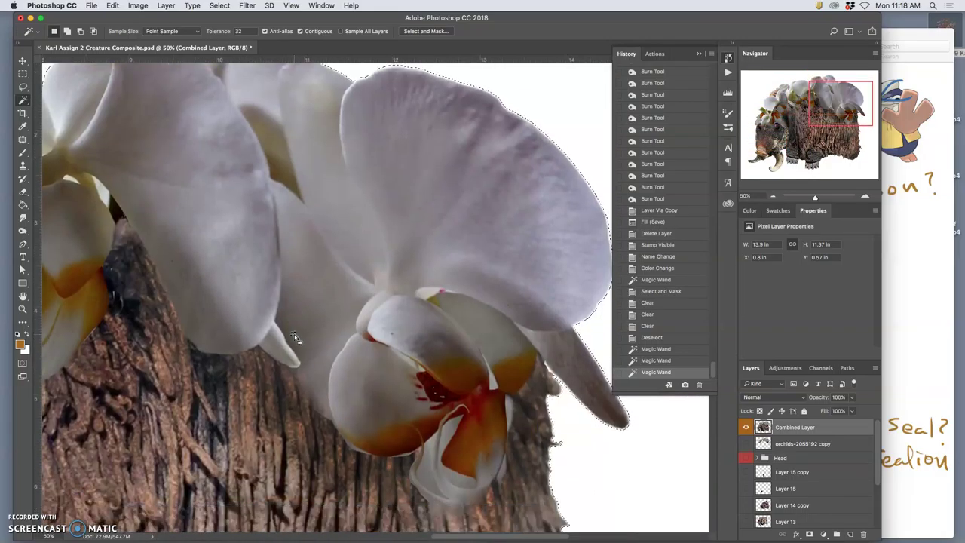
pyautogui.scroll(-8, 294, 334)
pyautogui.hscroll(-8, 294, 338)
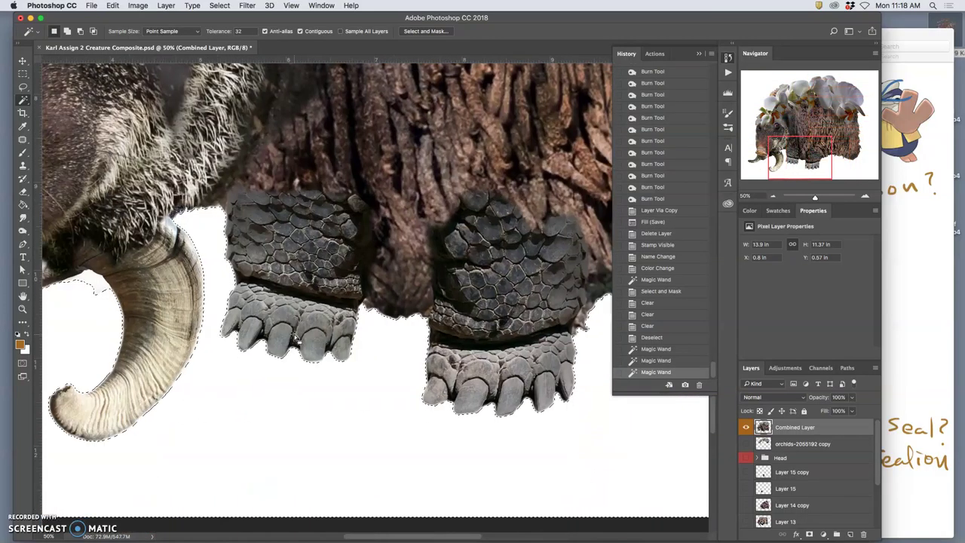
pyautogui.hscroll(-5, 267, 318)
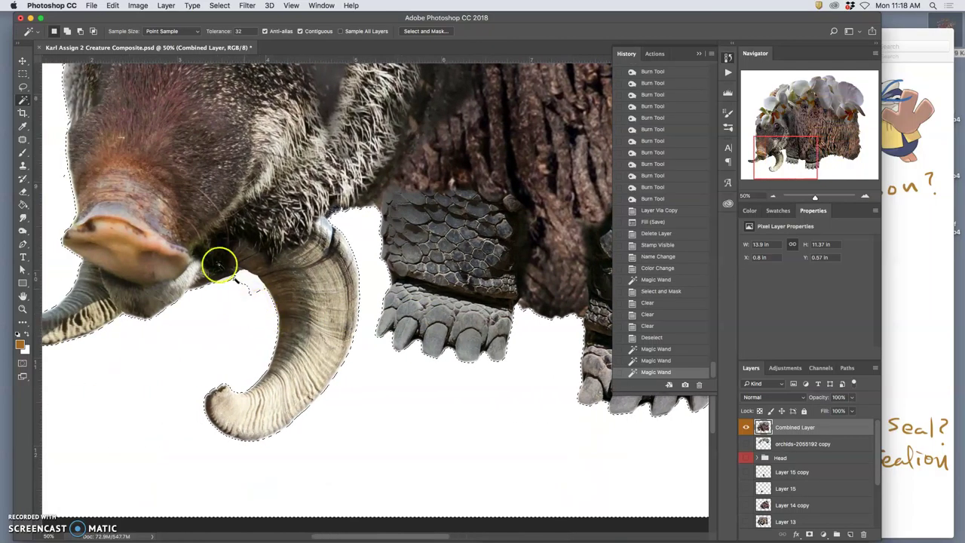
pyautogui.click(25, 191)
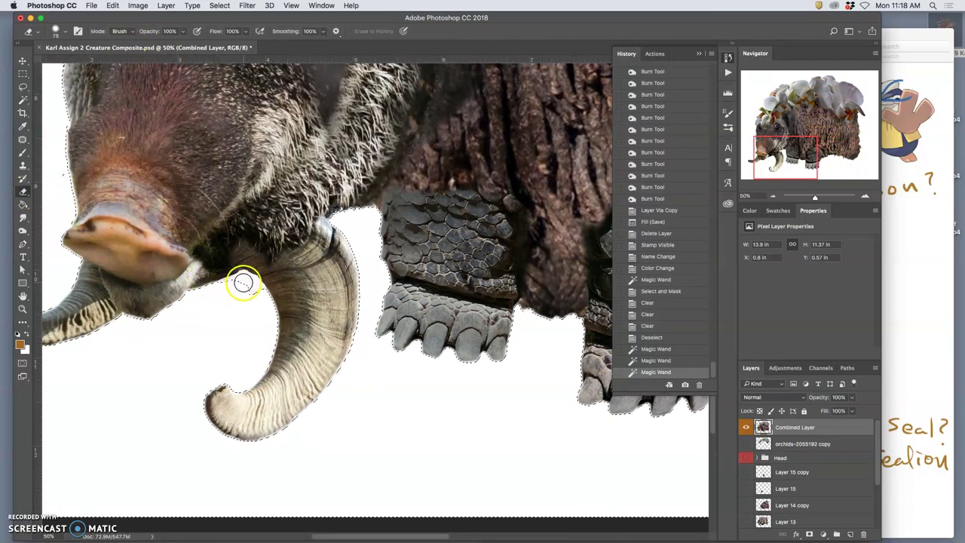
pyautogui.moveTo(243, 282)
pyautogui.mouseDown()
pyautogui.moveTo(252, 287)
pyautogui.moveTo(244, 282)
pyautogui.mouseUp()
pyautogui.press('super+d')
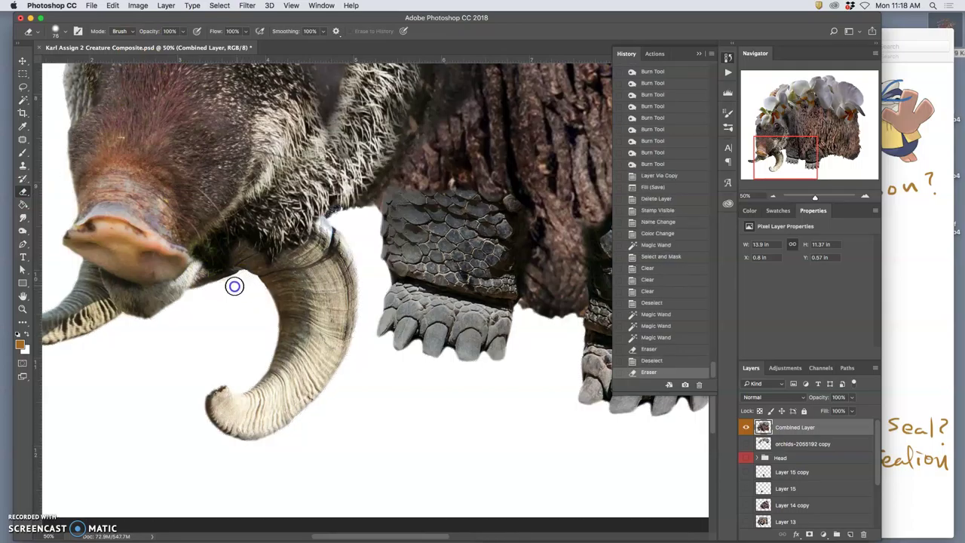
pyautogui.moveTo(255, 290); pyautogui.dragTo(244, 277)
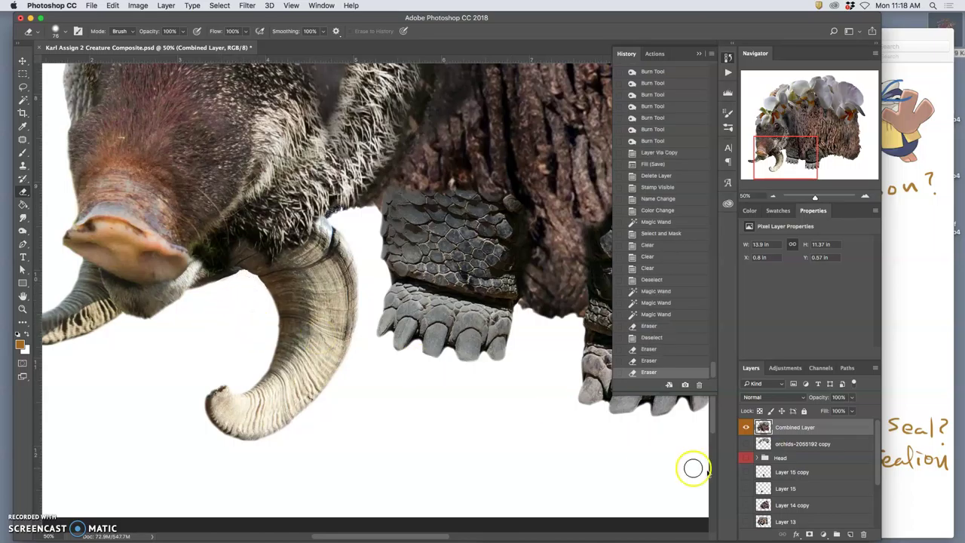
# Step: Hide the white backdrop layer and pan around the creature to inspect its edges against black
pyautogui.scroll(-2, 758, 488)
pyautogui.click(745, 471)
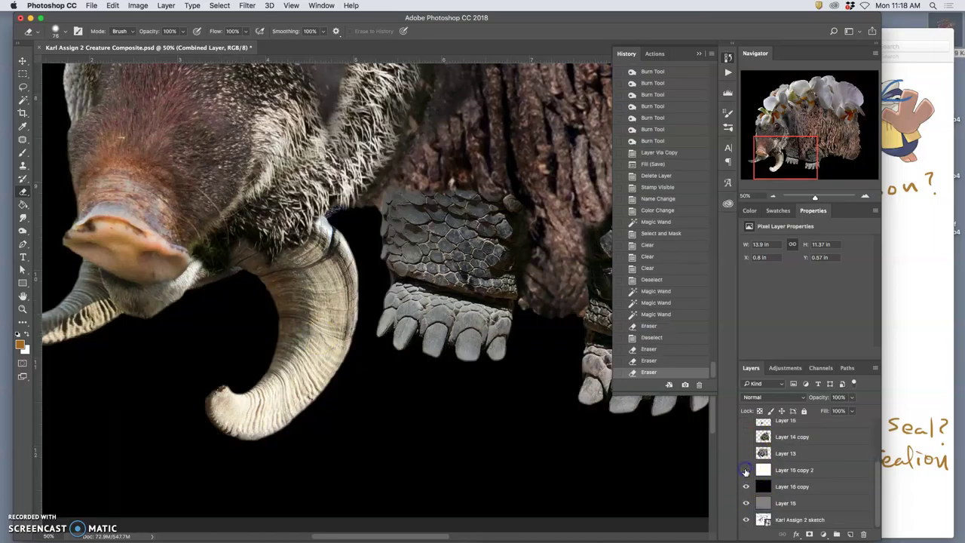
pyautogui.scroll(10, 410, 399)
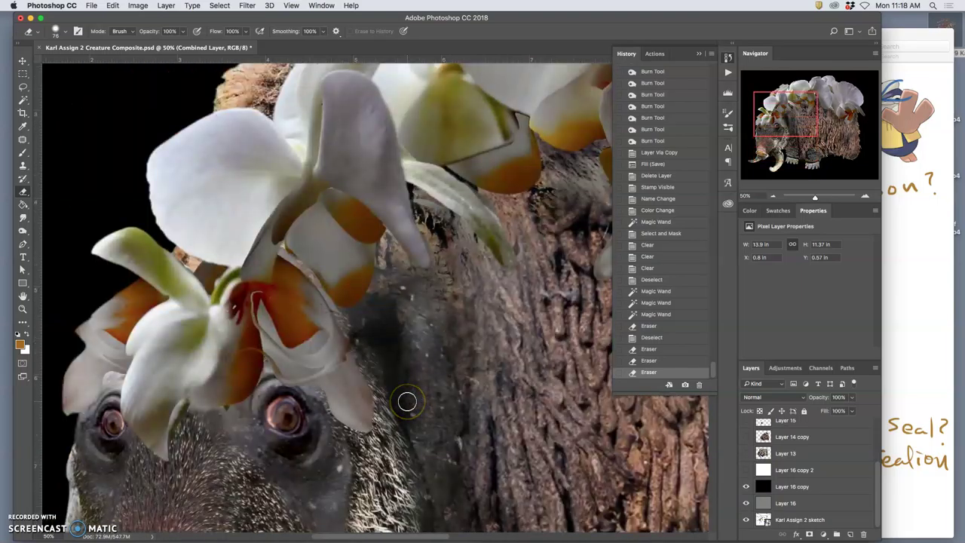
pyautogui.scroll(3, 407, 402)
pyautogui.hscroll(10, 407, 402)
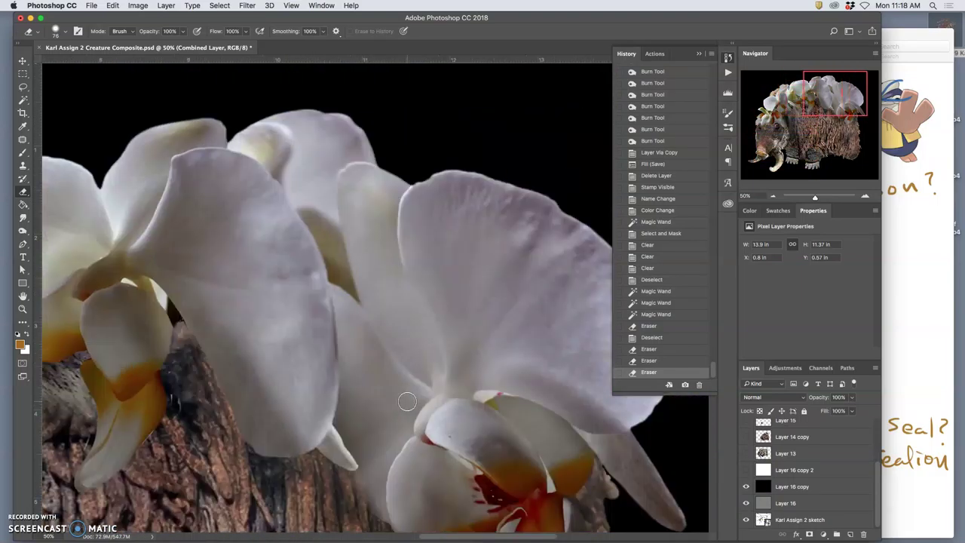
pyautogui.scroll(-8, 407, 402)
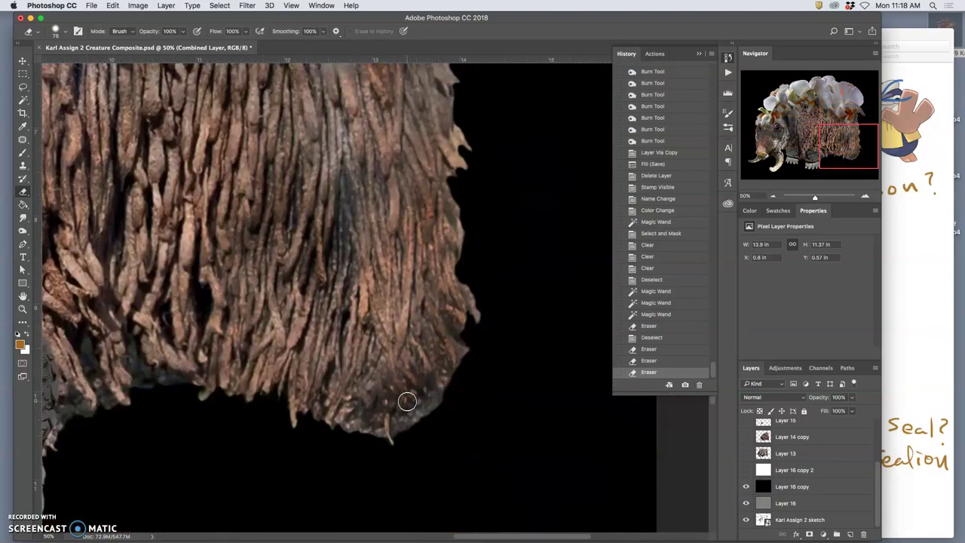
pyautogui.hscroll(-5, 407, 402)
pyautogui.hscroll(-8, 407, 402)
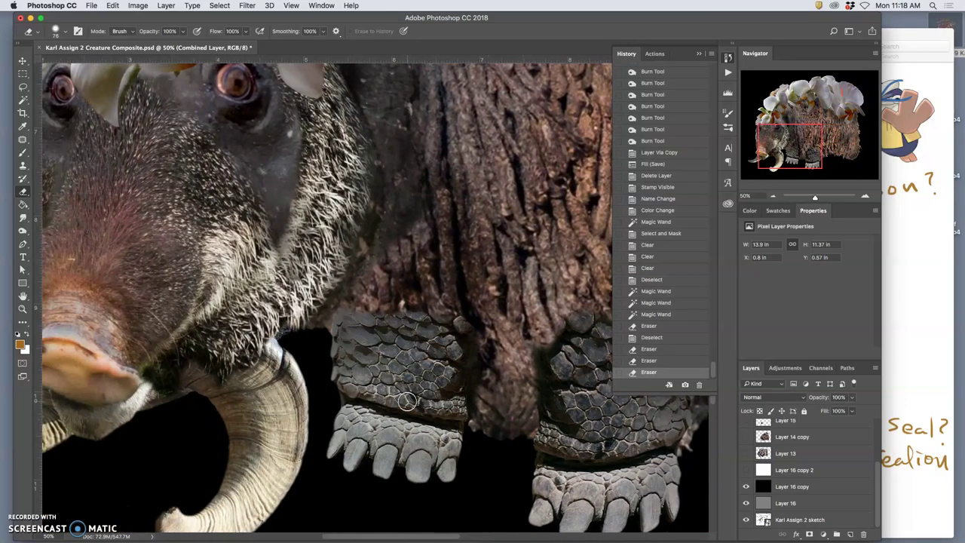
pyautogui.scroll(-4, 409, 405)
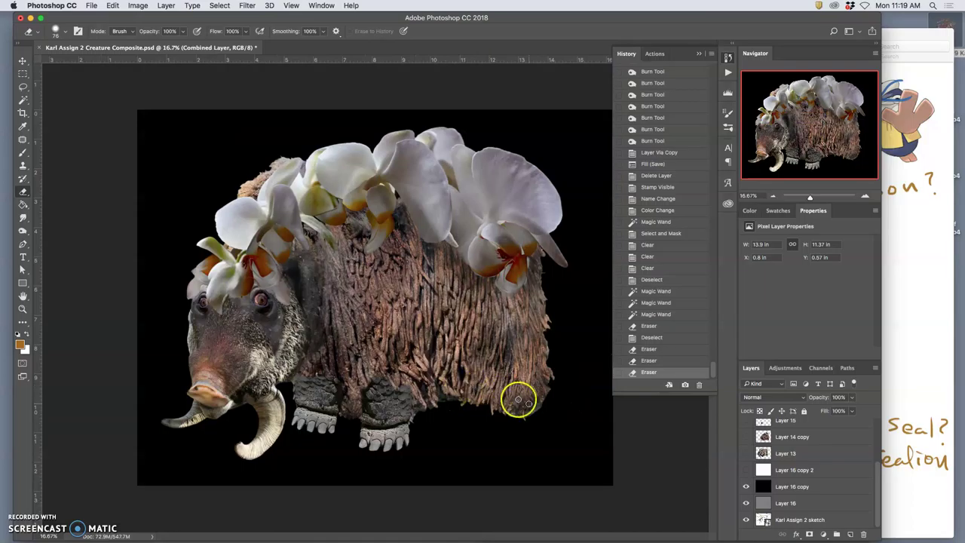
pyautogui.scroll(3, 792, 487)
# Step: Add an empty layer above Combined Layer, tag it red and name it 'CLONE STAMP LAYER'
pyautogui.click(745, 429)
pyautogui.click(745, 428)
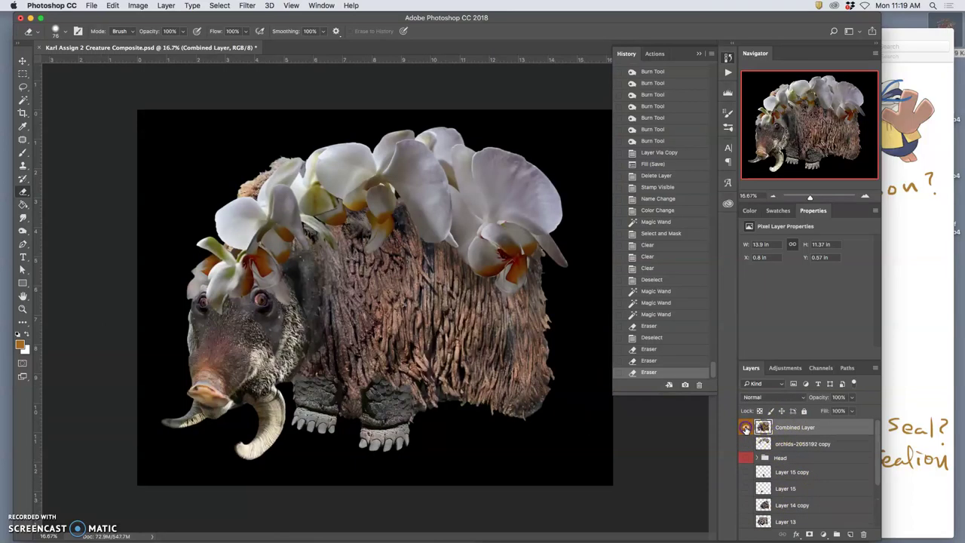
pyautogui.click(851, 534)
pyautogui.click(851, 534)
pyautogui.rightClick(751, 426)
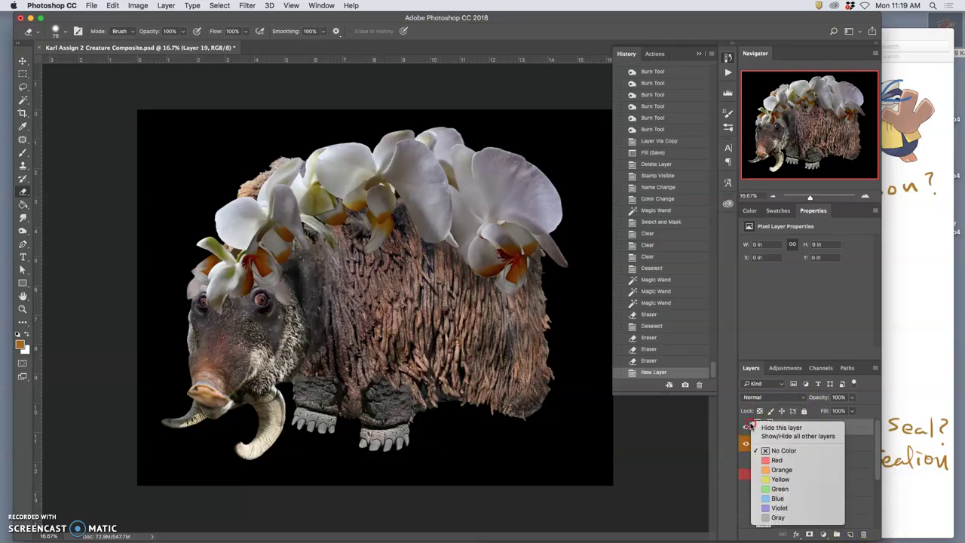
pyautogui.click(776, 460)
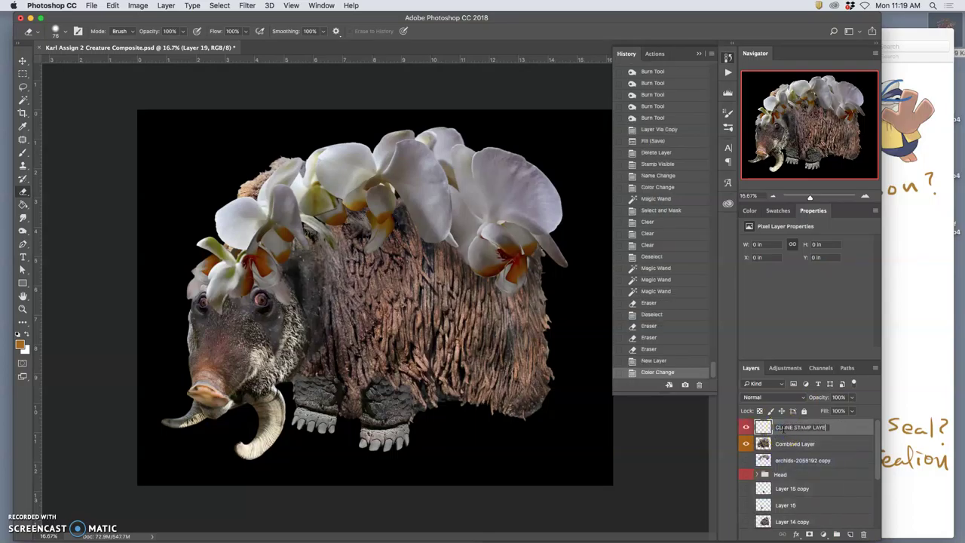
pyautogui.click(848, 431)
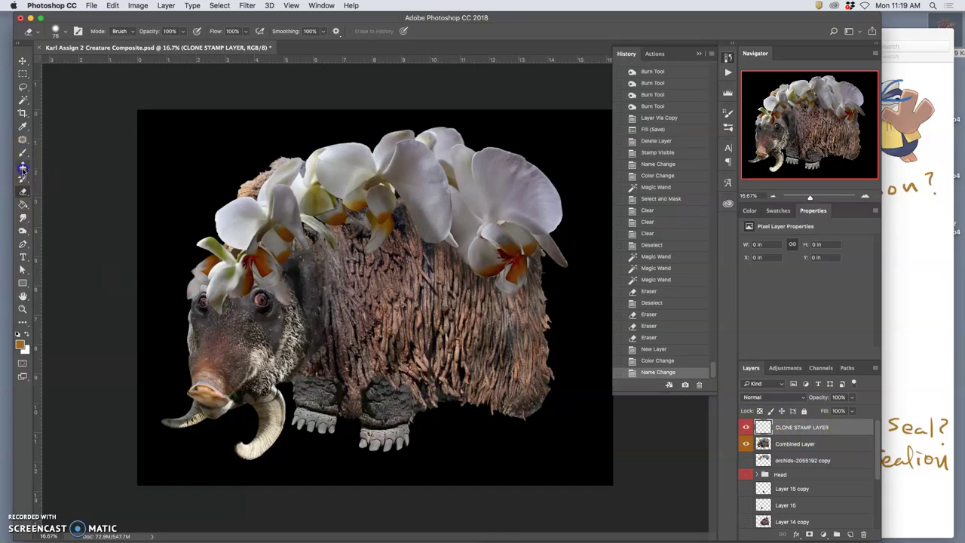
# Step: Choose the Clone Stamp with a Soft Round Pressure Size brush, enlarged from 105 to 201 px
pyautogui.click(23, 168)
pyautogui.moveTo(22, 168); pyautogui.dragTo(62, 168)
pyautogui.click(65, 36)
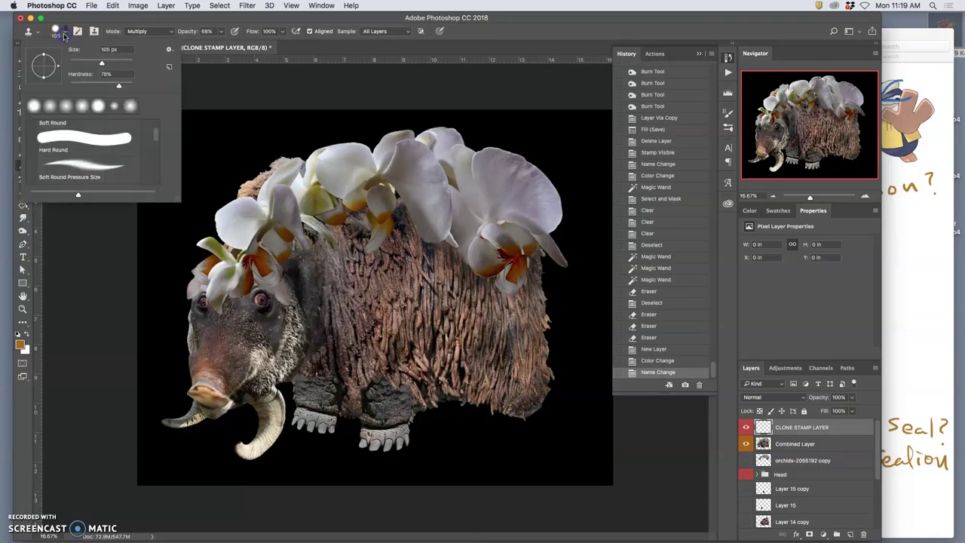
pyautogui.click(86, 143)
pyautogui.click(92, 172)
pyautogui.doubleClick(89, 174)
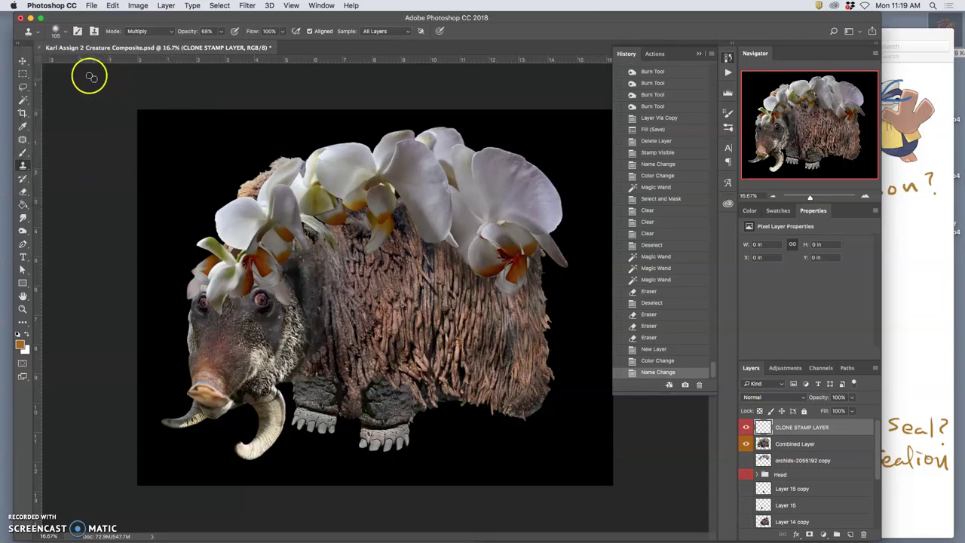
pyautogui.click(66, 34)
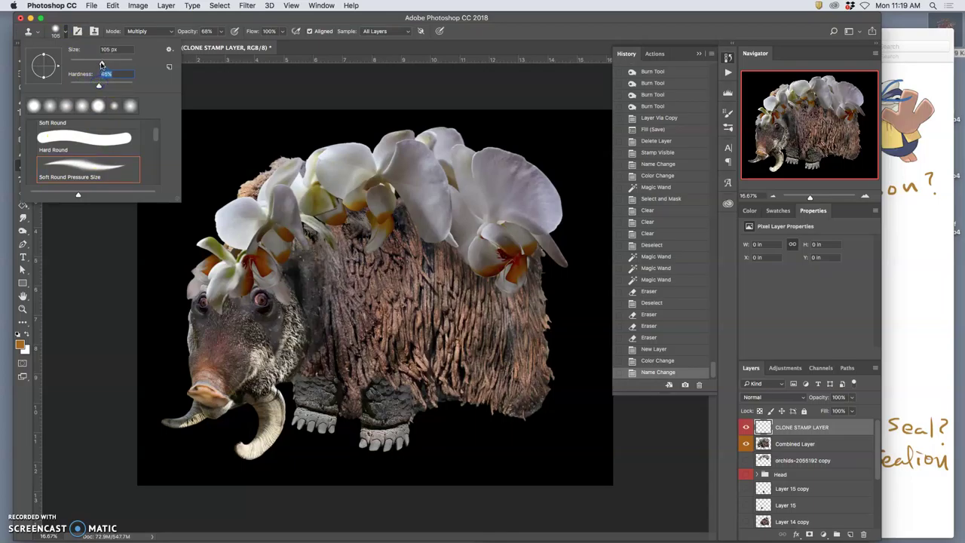
pyautogui.moveTo(102, 64); pyautogui.dragTo(117, 63)
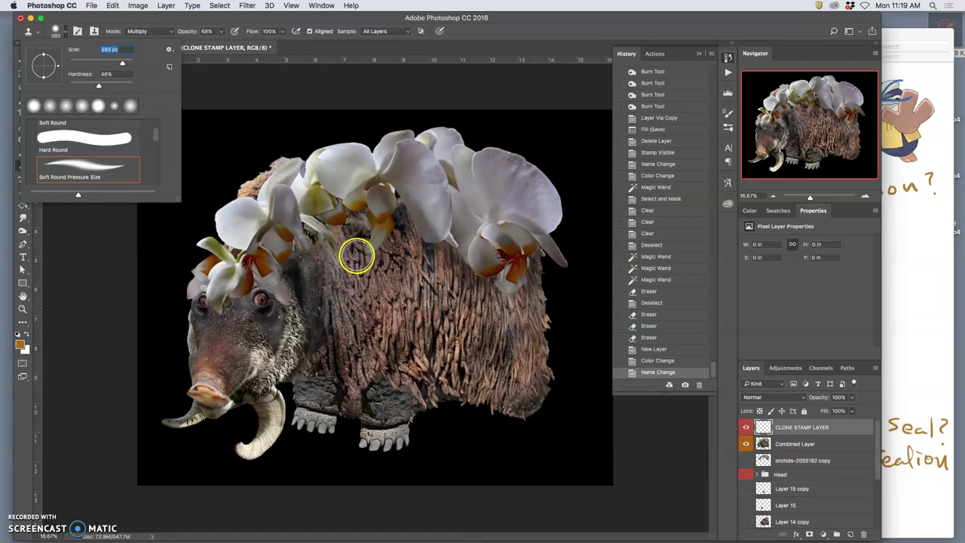
# Step: Change the clone blend mode from Multiply to Normal and begin lowering the opacity
pyautogui.click(221, 34)
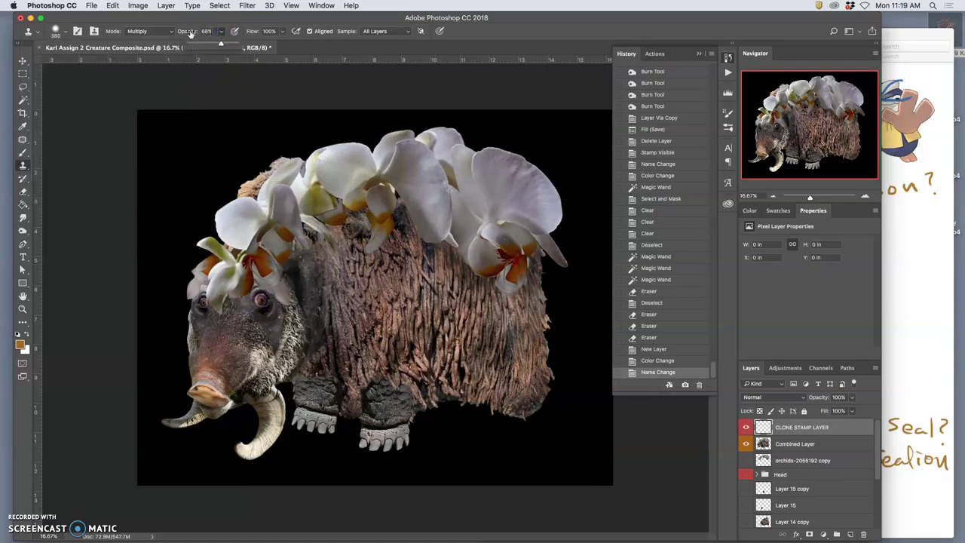
pyautogui.click(171, 33)
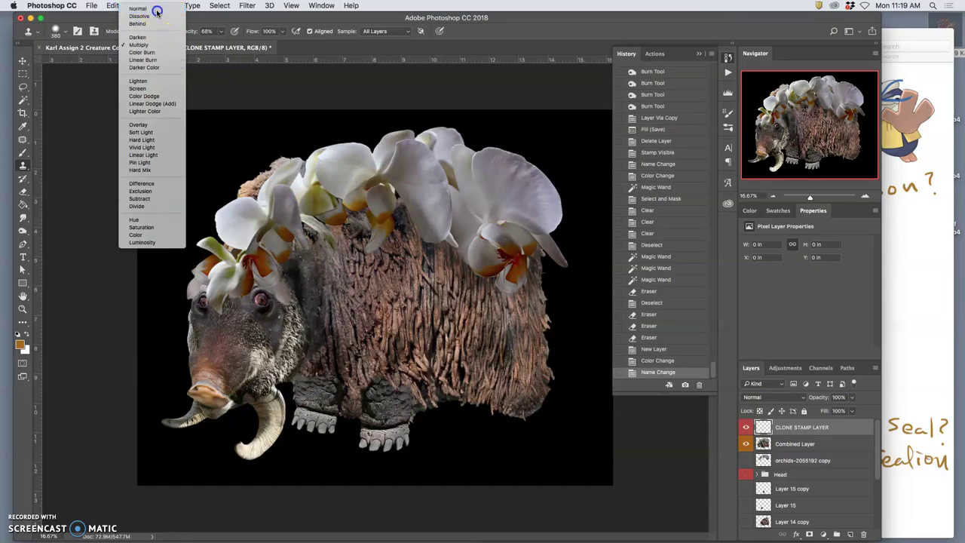
pyautogui.click(156, 9)
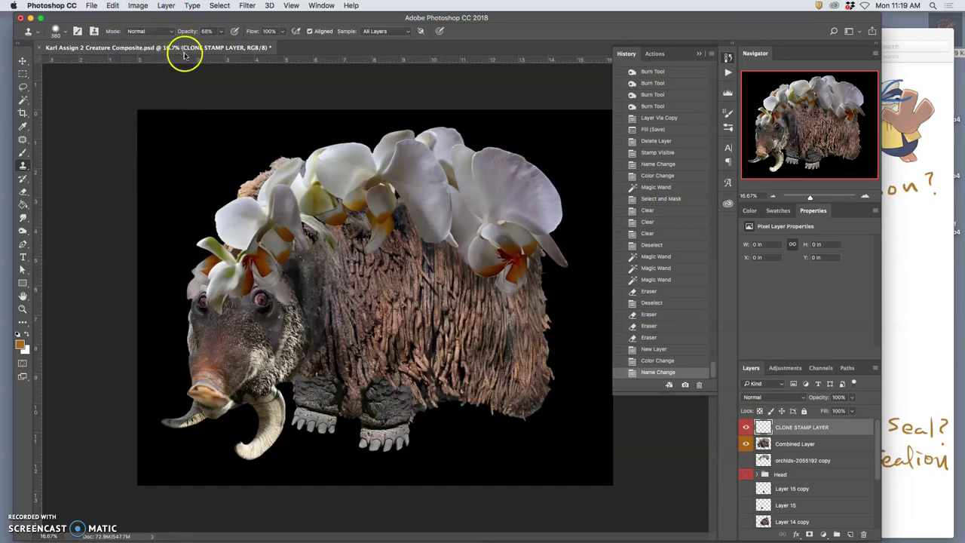
pyautogui.click(223, 33)
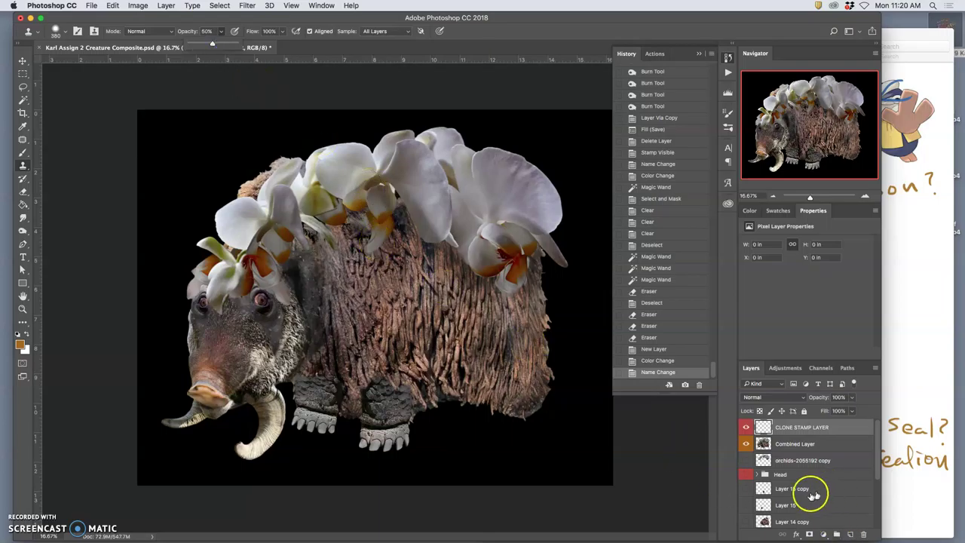
# Step: Hide the black and grey backdrops (Layer 16 copy, Layer 16) and zoom in on the body fur
pyautogui.scroll(-3, 810, 497)
pyautogui.click(746, 487)
pyautogui.click(745, 503)
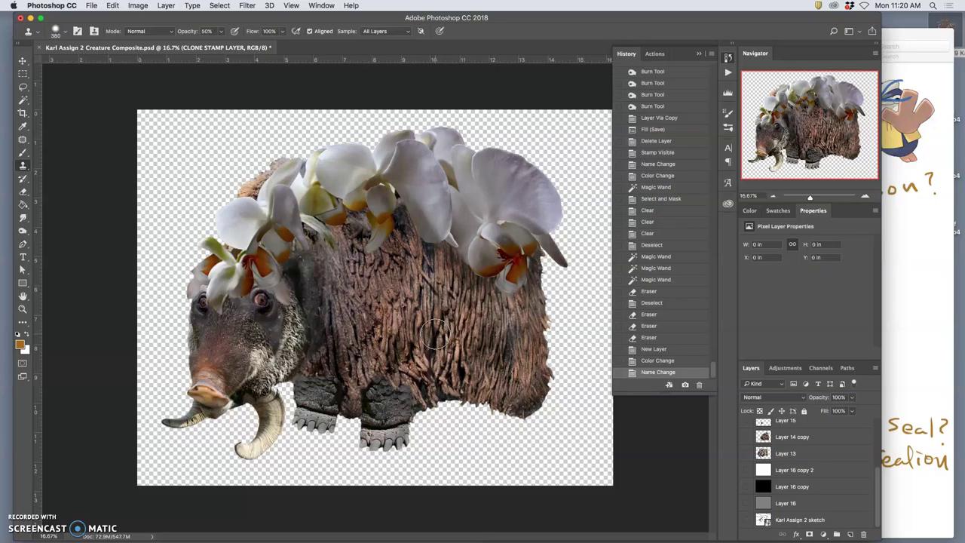
pyautogui.press('super+equal')
pyautogui.press('super+equal')
pyautogui.press('super+equal')
pyautogui.moveTo(369, 285); pyautogui.dragTo(450, 333)
pyautogui.scroll(-5, 450, 334)
pyautogui.scroll(3, 446, 325)
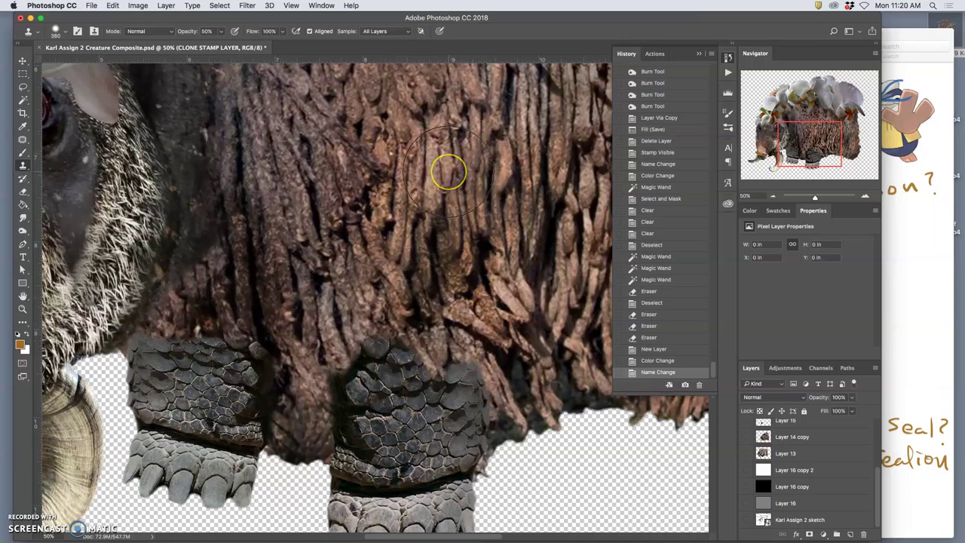
# Step: Sample a fur patch and paint cloned fur over the body above the front leg
pyautogui.moveTo(429, 215)
pyautogui.mouseDown()
pyautogui.moveTo(423, 226)
pyautogui.moveTo(427, 212)
pyautogui.mouseUp()
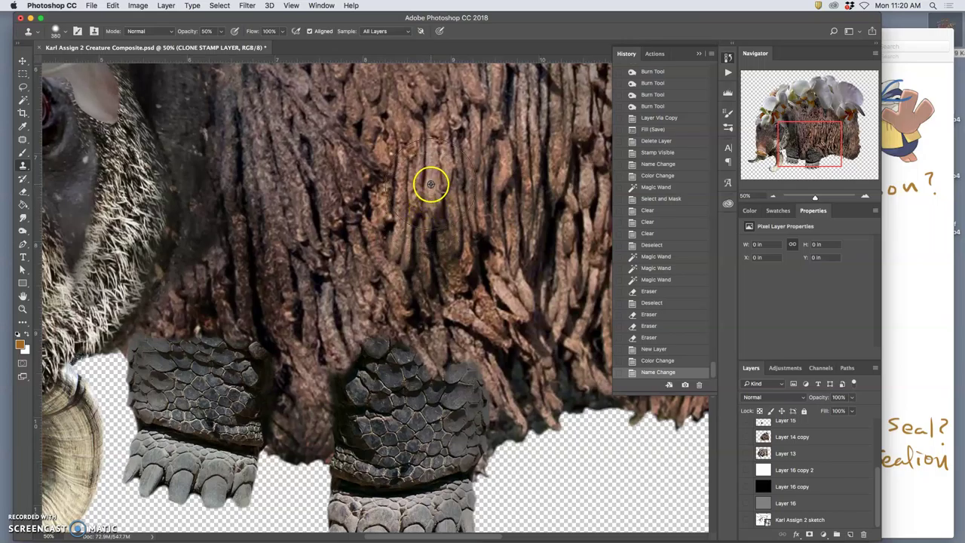
pyautogui.keyDown('alt'); pyautogui.click(432, 185); pyautogui.keyUp('alt')
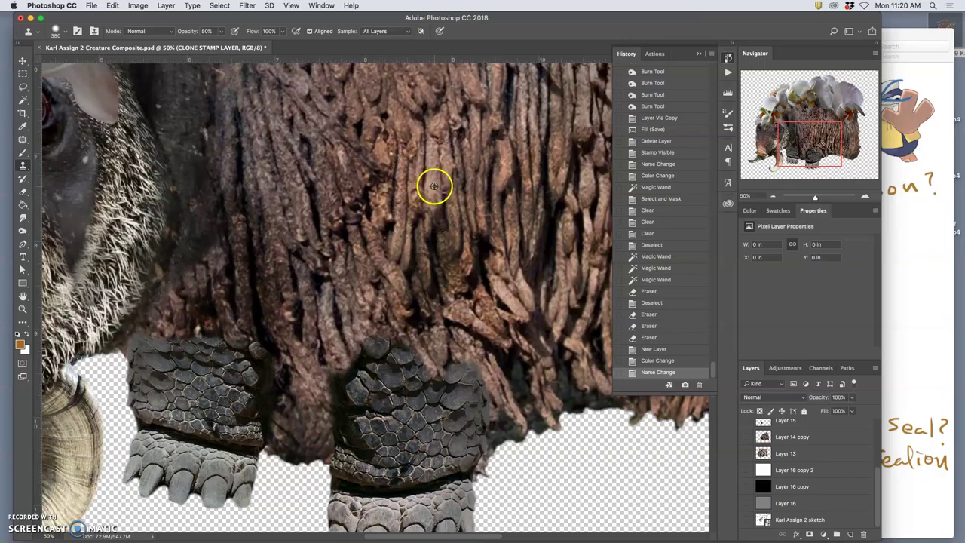
pyautogui.moveTo(436, 186)
pyautogui.mouseDown()
pyautogui.moveTo(424, 121)
pyautogui.moveTo(510, 151)
pyautogui.moveTo(448, 248)
pyautogui.moveTo(375, 399)
pyautogui.moveTo(383, 339)
pyautogui.moveTo(380, 362)
pyautogui.moveTo(400, 349)
pyautogui.moveTo(377, 367)
pyautogui.moveTo(373, 380)
pyautogui.moveTo(392, 380)
pyautogui.moveTo(379, 397)
pyautogui.moveTo(400, 370)
pyautogui.moveTo(398, 350)
pyautogui.mouseUp()
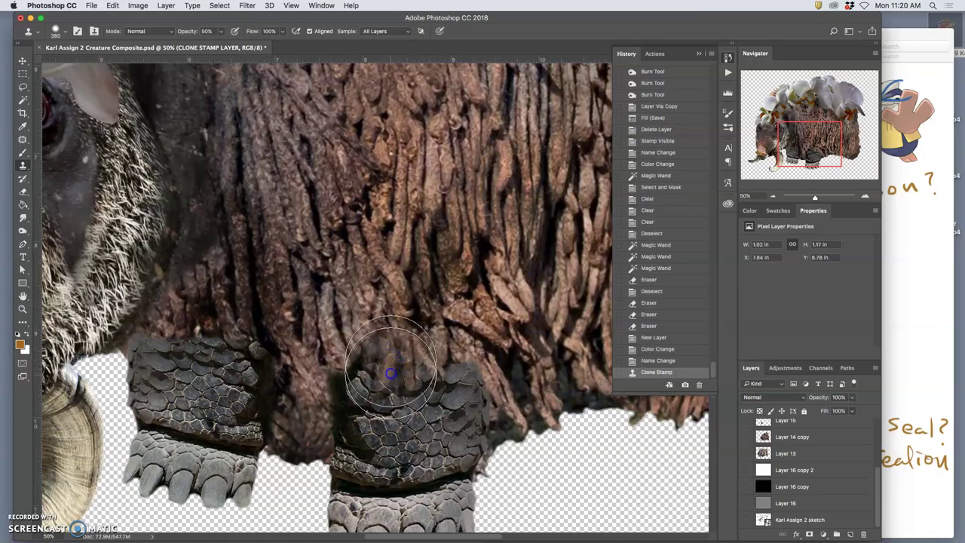
pyautogui.click(390, 347)
pyautogui.moveTo(368, 392); pyautogui.dragTo(363, 405)
pyautogui.moveTo(365, 358)
pyautogui.mouseDown()
pyautogui.moveTo(401, 361)
pyautogui.moveTo(435, 375)
pyautogui.mouseUp()
# Step: Stamp fur texture over the leg top and lower body, cleaning up light smudges
pyautogui.click(443, 381)
pyautogui.click(439, 394)
pyautogui.click(461, 388)
pyautogui.click(464, 396)
pyautogui.click(467, 405)
pyautogui.click(483, 400)
pyautogui.click(488, 425)
pyautogui.click(491, 442)
pyautogui.click(482, 422)
pyautogui.click(534, 219)
pyautogui.click(473, 217)
pyautogui.click(425, 418)
pyautogui.click(409, 438)
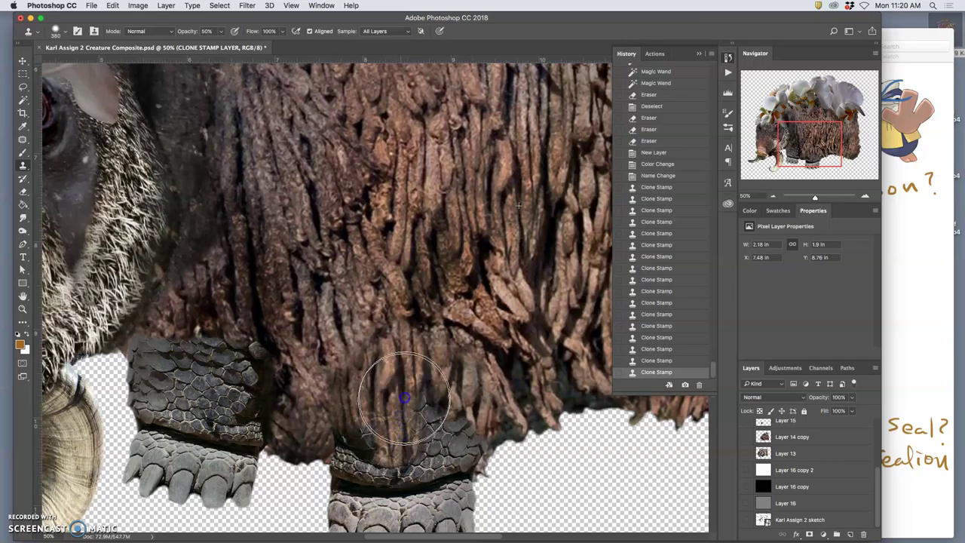
# Step: Paint cloned fur down over the top of the front foot
pyautogui.click(377, 425)
pyautogui.moveTo(377, 425)
pyautogui.mouseDown()
pyautogui.moveTo(380, 456)
pyautogui.moveTo(372, 446)
pyautogui.moveTo(368, 458)
pyautogui.moveTo(360, 441)
pyautogui.moveTo(356, 451)
pyautogui.moveTo(362, 441)
pyautogui.moveTo(338, 385)
pyautogui.moveTo(359, 399)
pyautogui.moveTo(355, 353)
pyautogui.moveTo(383, 398)
pyautogui.mouseUp()
pyautogui.click(538, 377)
pyautogui.moveTo(538, 377)
pyautogui.mouseDown()
pyautogui.moveTo(445, 411)
pyautogui.moveTo(445, 396)
pyautogui.moveTo(431, 399)
pyautogui.moveTo(394, 503)
pyautogui.mouseUp()
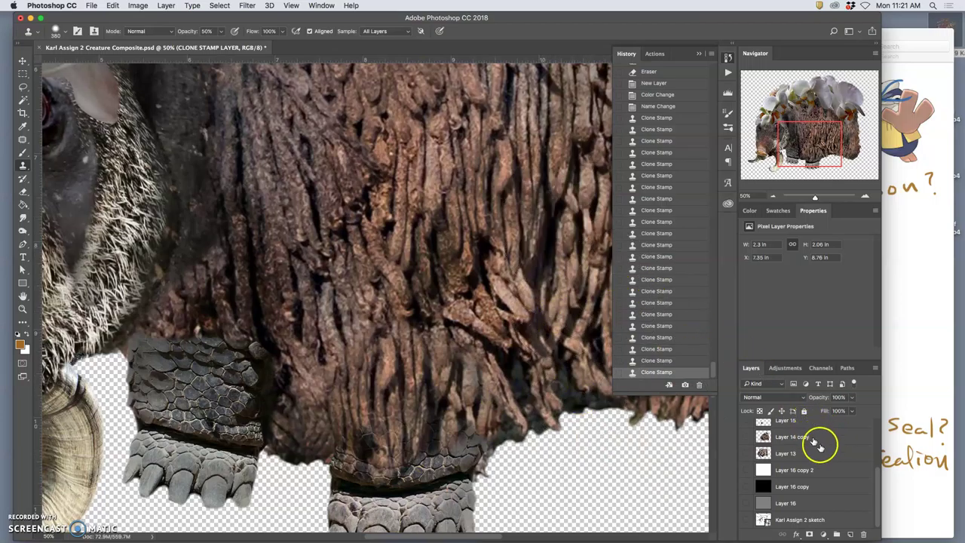
# Step: Toggle the CLONE STAMP LAYER visibility on and off to compare the cloning
pyautogui.scroll(5, 877, 481)
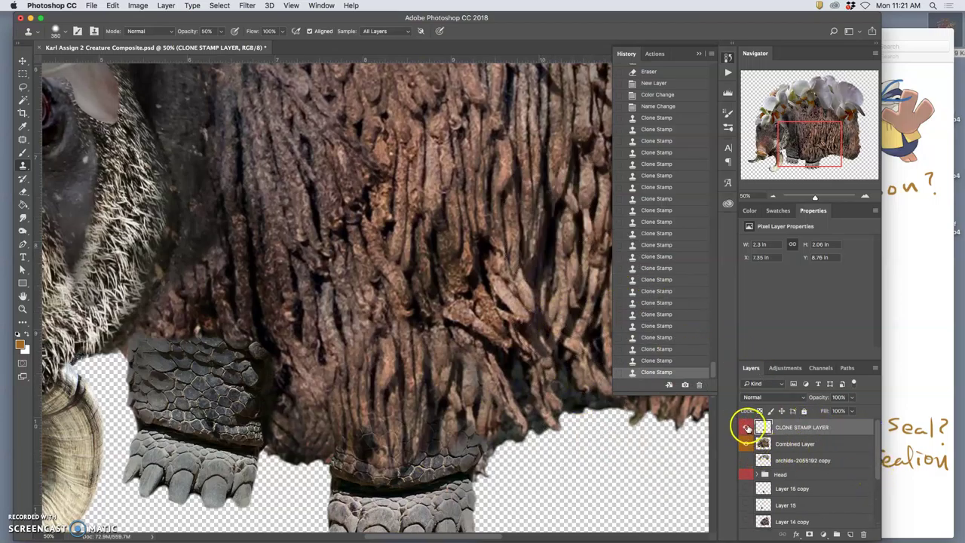
pyautogui.click(746, 427)
pyautogui.click(746, 427)
pyautogui.click(746, 428)
pyautogui.click(746, 429)
pyautogui.click(746, 428)
pyautogui.click(746, 427)
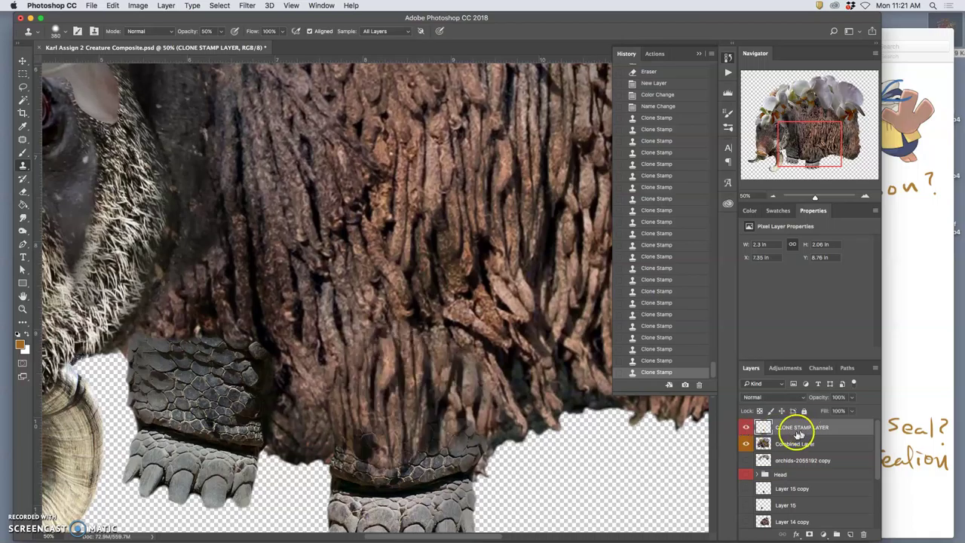
# Step: Switch to the Eraser at 42% opacity with a soft, low-hardness brush
pyautogui.click(24, 193)
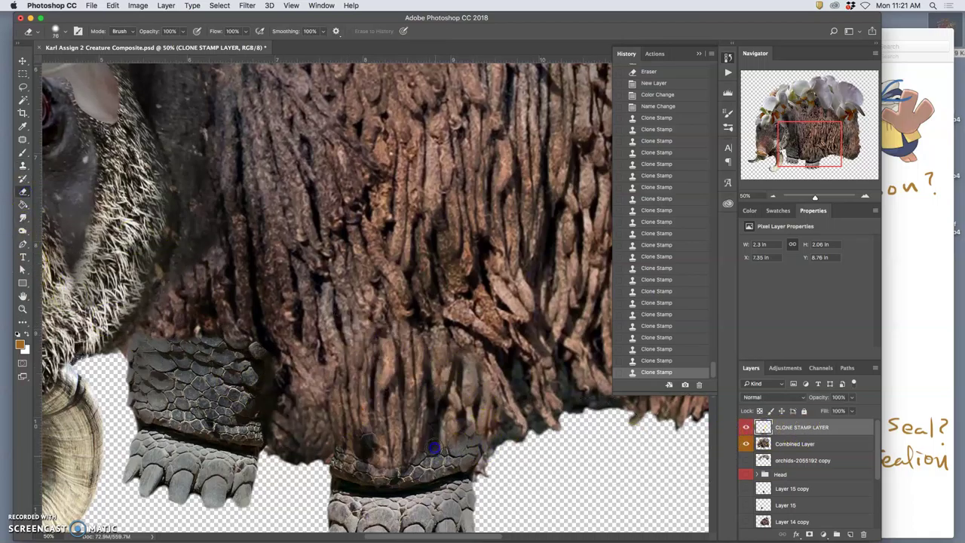
pyautogui.moveTo(434, 470); pyautogui.dragTo(417, 427)
pyautogui.click(181, 32)
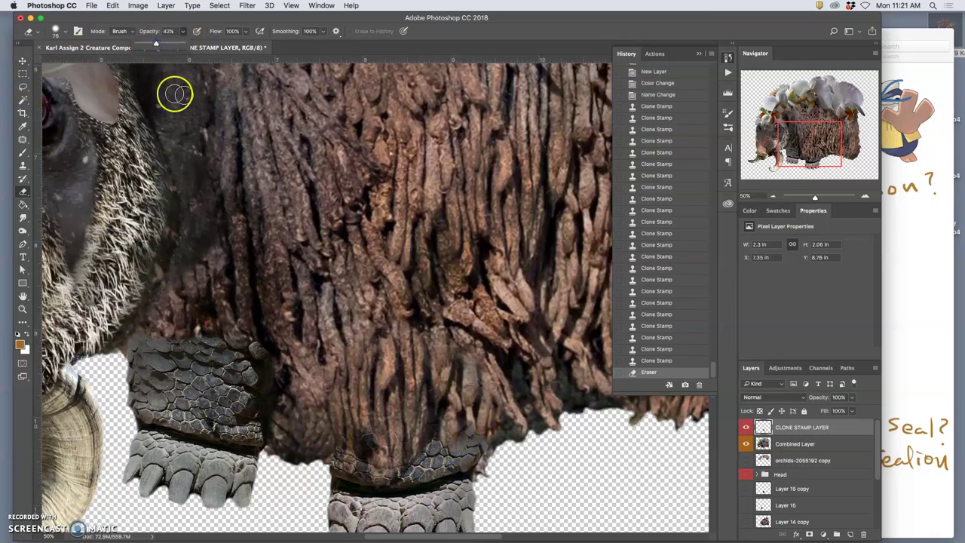
pyautogui.click(55, 34)
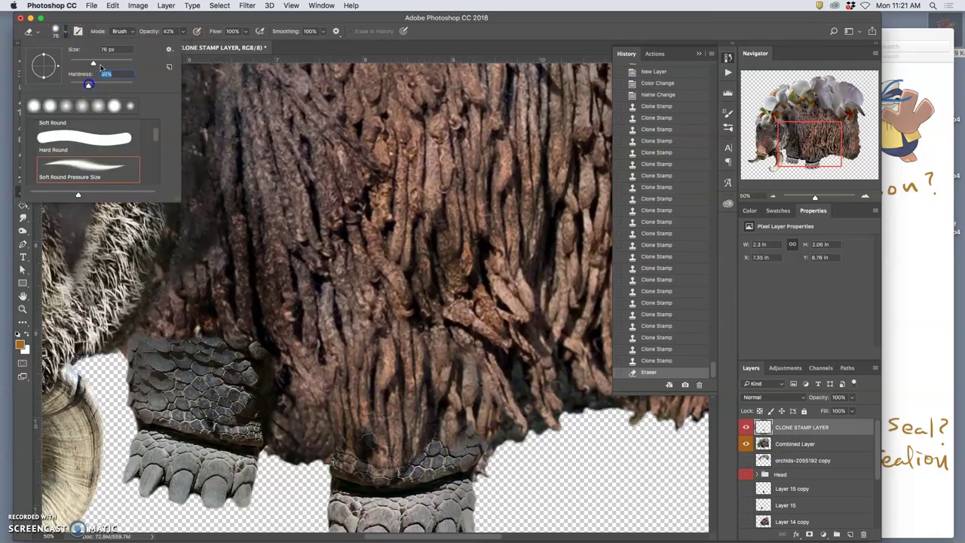
pyautogui.click(383, 461)
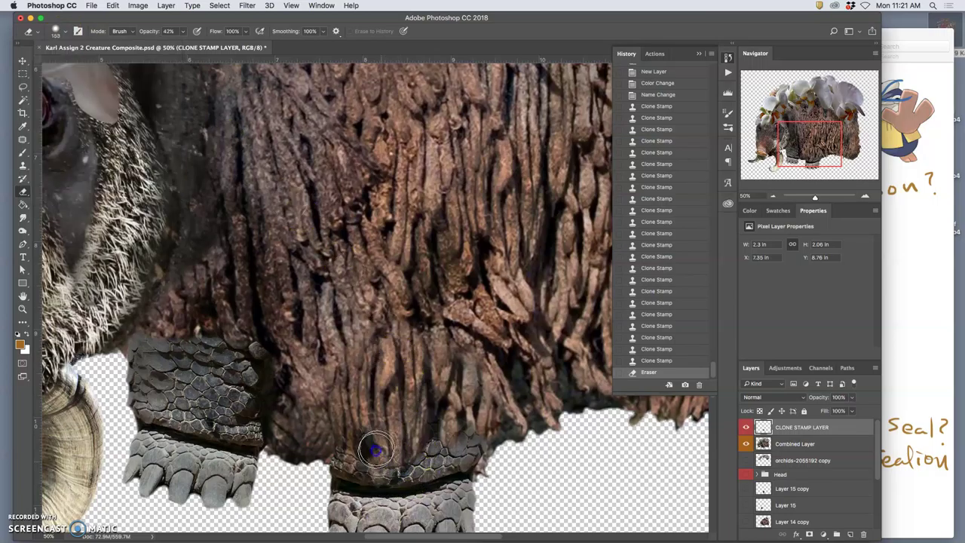
# Step: Erase excess cloned fur along the lower body edge above the foot
pyautogui.moveTo(364, 471); pyautogui.dragTo(337, 471)
pyautogui.moveTo(398, 467)
pyautogui.mouseDown()
pyautogui.moveTo(427, 428)
pyautogui.moveTo(435, 447)
pyautogui.moveTo(460, 430)
pyautogui.mouseUp()
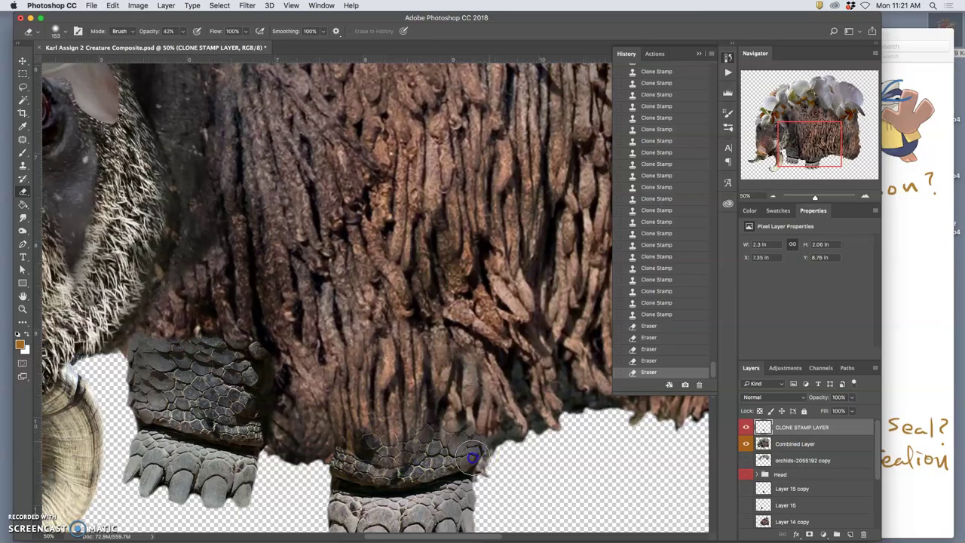
pyautogui.moveTo(318, 457); pyautogui.dragTo(333, 513)
pyautogui.click(412, 462)
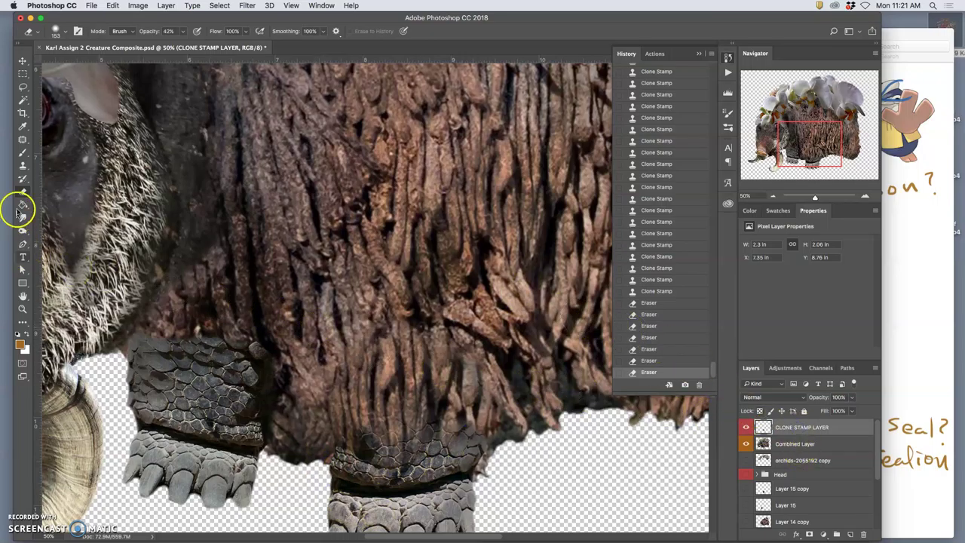
# Step: Clone scale texture over the top of the left leg with the Clone Stamp
pyautogui.click(22, 166)
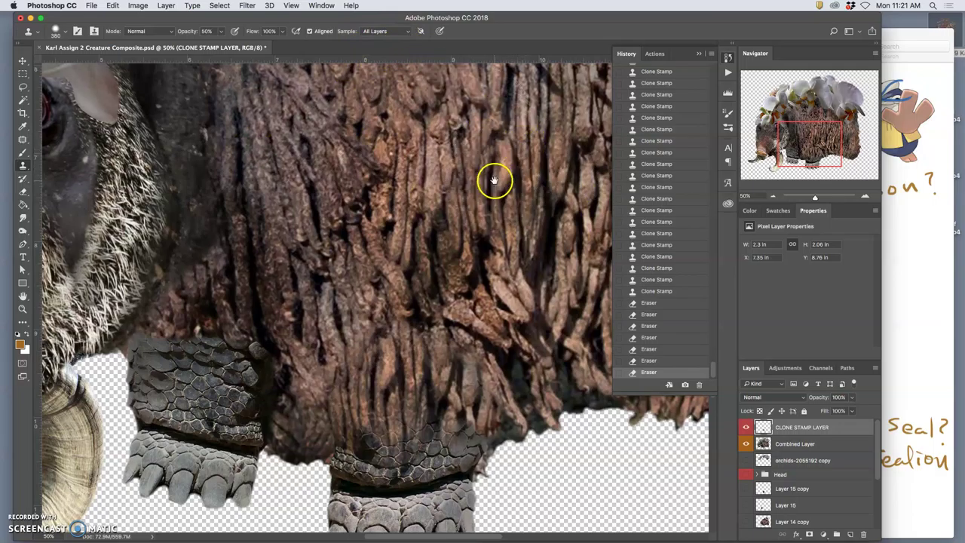
pyautogui.moveTo(491, 183); pyautogui.dragTo(349, 227)
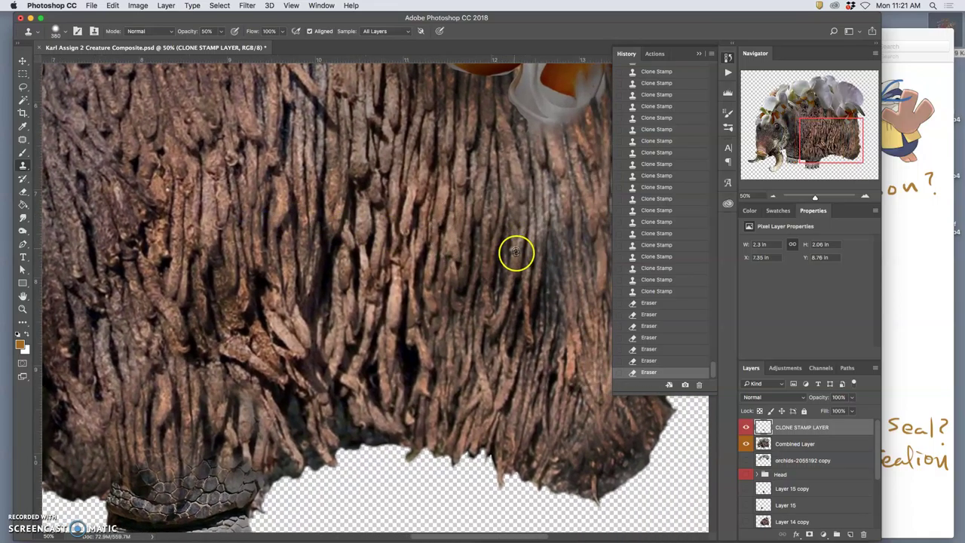
pyautogui.scroll(-5, 383, 302)
pyautogui.hscroll(-4, 383, 302)
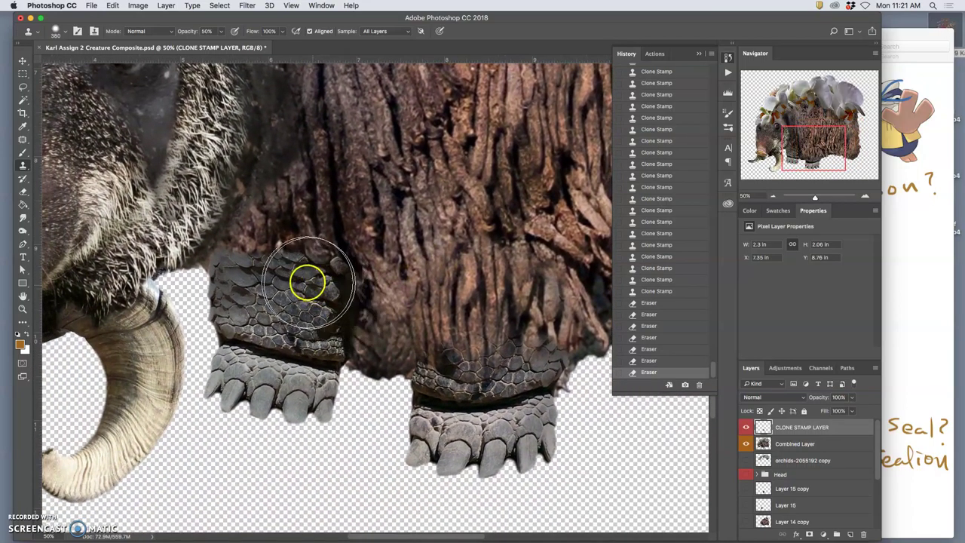
pyautogui.moveTo(309, 283)
pyautogui.mouseDown()
pyautogui.moveTo(291, 270)
pyautogui.moveTo(258, 286)
pyautogui.moveTo(244, 274)
pyautogui.moveTo(226, 280)
pyautogui.moveTo(280, 254)
pyautogui.moveTo(307, 263)
pyautogui.moveTo(319, 297)
pyautogui.moveTo(313, 282)
pyautogui.moveTo(291, 309)
pyautogui.moveTo(266, 298)
pyautogui.moveTo(254, 317)
pyautogui.moveTo(298, 290)
pyautogui.mouseUp()
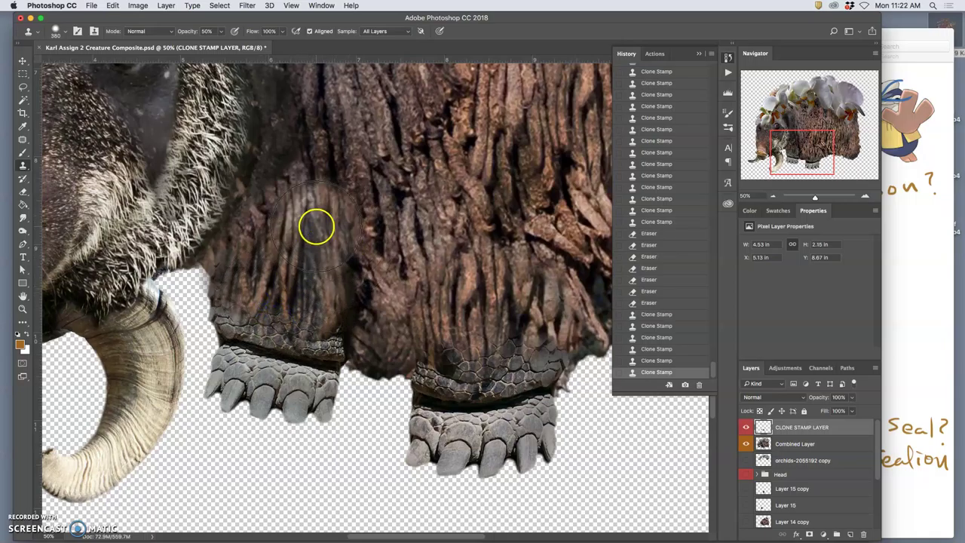
# Step: Erase the dark gaps between fur and both legs, then zoom out
pyautogui.click(23, 194)
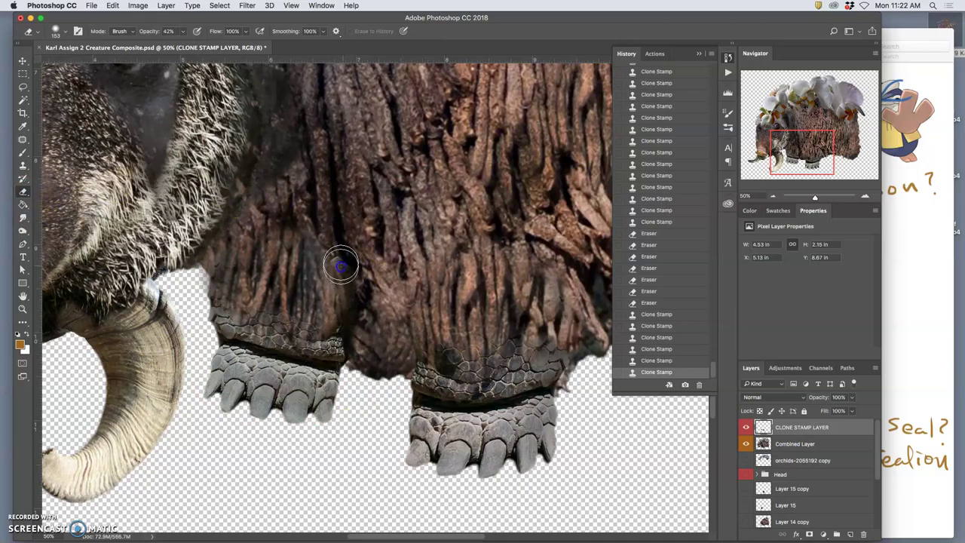
pyautogui.click(306, 339)
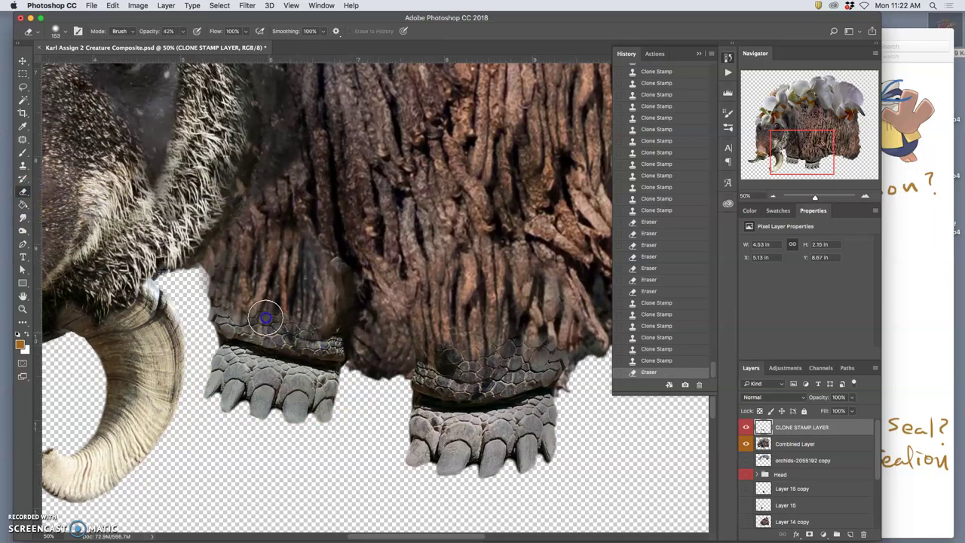
pyautogui.click(220, 320)
pyautogui.moveTo(209, 274)
pyautogui.mouseDown()
pyautogui.moveTo(224, 316)
pyautogui.moveTo(198, 285)
pyautogui.mouseUp()
pyautogui.moveTo(245, 333); pyautogui.dragTo(258, 332)
pyautogui.moveTo(334, 346); pyautogui.dragTo(341, 363)
pyautogui.press('super+minus')
pyautogui.press('super+minus')
pyautogui.press('super+minus')
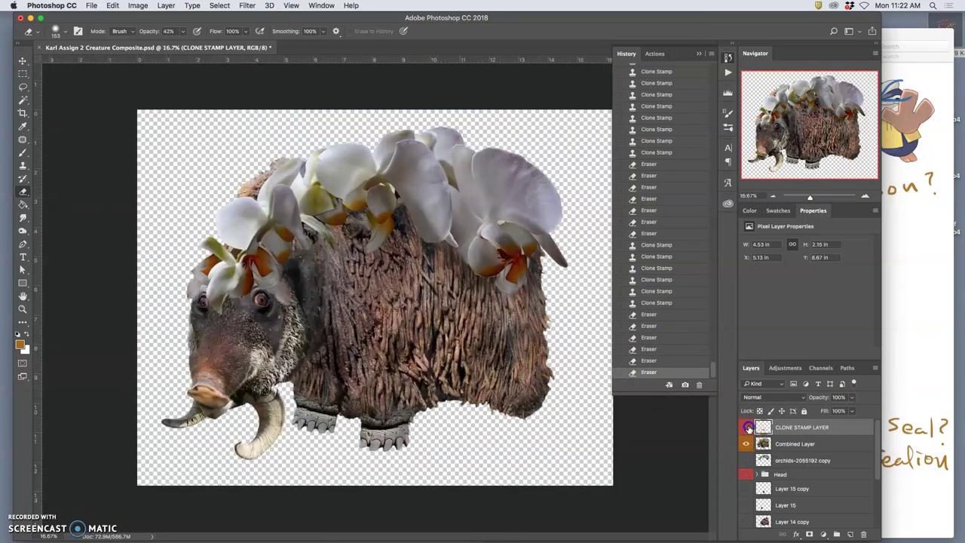
# Step: Toggle the cloning layer's visibility to compare before and after
pyautogui.click(746, 427)
pyautogui.click(746, 427)
pyautogui.click(747, 427)
pyautogui.click(746, 427)
pyautogui.click(746, 427)
pyautogui.click(746, 427)
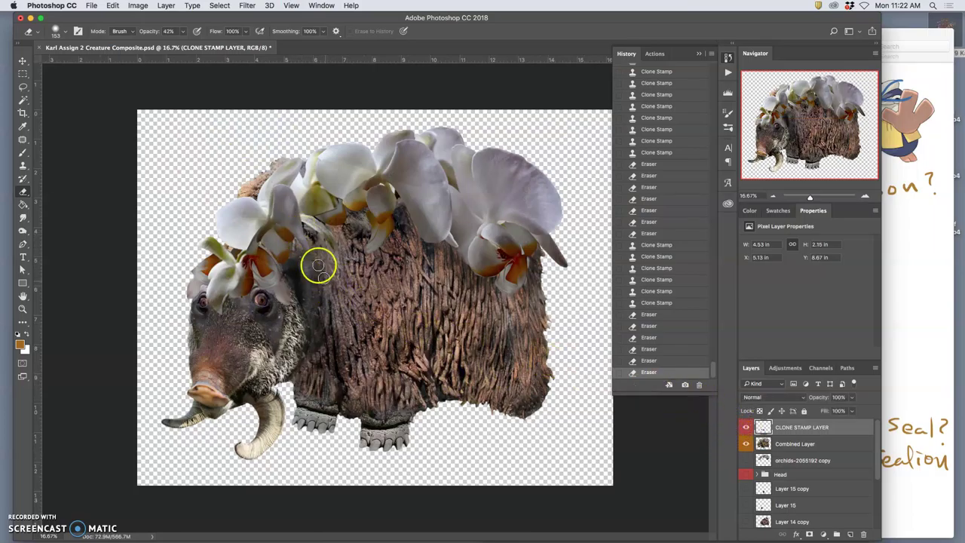
# Step: Retouch the shoulder fur with clone-stamped texture, working downward
pyautogui.click(23, 167)
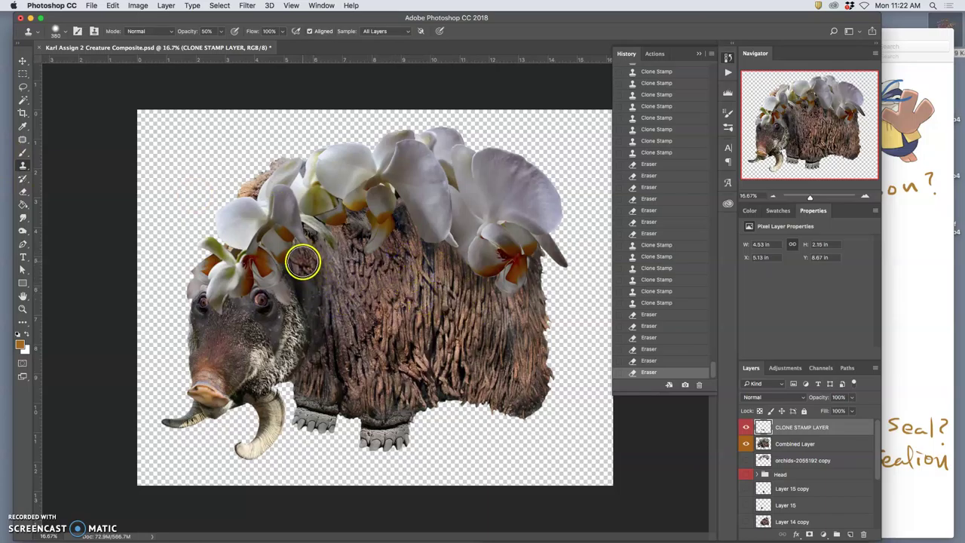
pyautogui.click(317, 256)
pyautogui.click(319, 280)
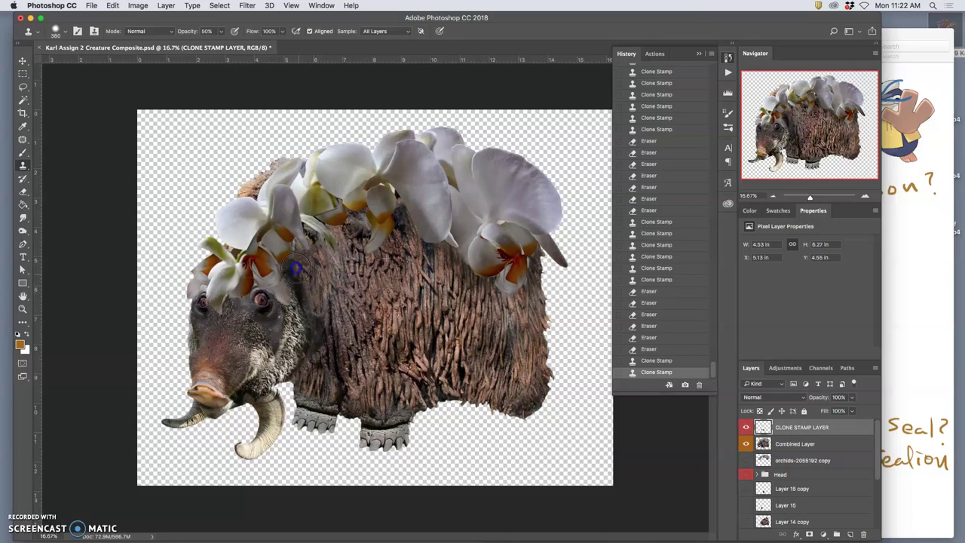
pyautogui.click(323, 291)
pyautogui.click(324, 280)
pyautogui.click(330, 283)
pyautogui.click(331, 290)
pyautogui.click(333, 306)
pyautogui.click(332, 313)
pyautogui.click(332, 302)
pyautogui.click(332, 297)
pyautogui.click(331, 325)
pyautogui.click(332, 332)
pyautogui.click(308, 361)
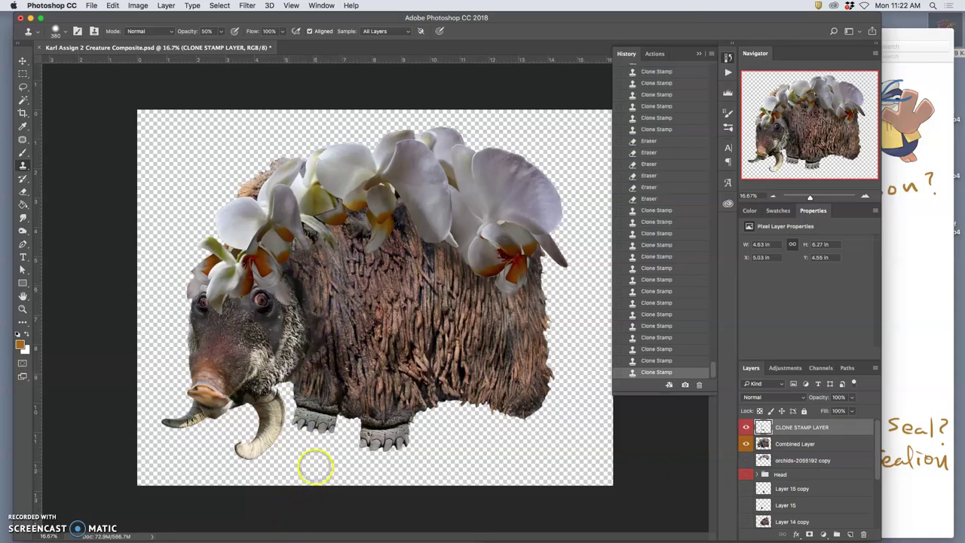
# Step: Erase stray cloned fur around the shoulder, up the neck and downward
pyautogui.click(27, 196)
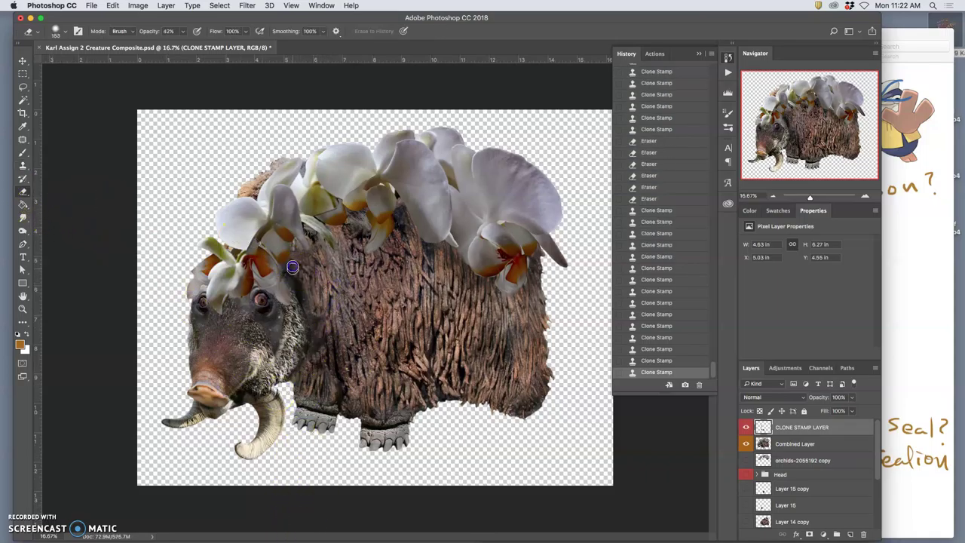
pyautogui.click(315, 306)
pyautogui.click(316, 321)
pyautogui.click(312, 330)
pyautogui.click(313, 321)
pyautogui.click(314, 301)
pyautogui.click(317, 284)
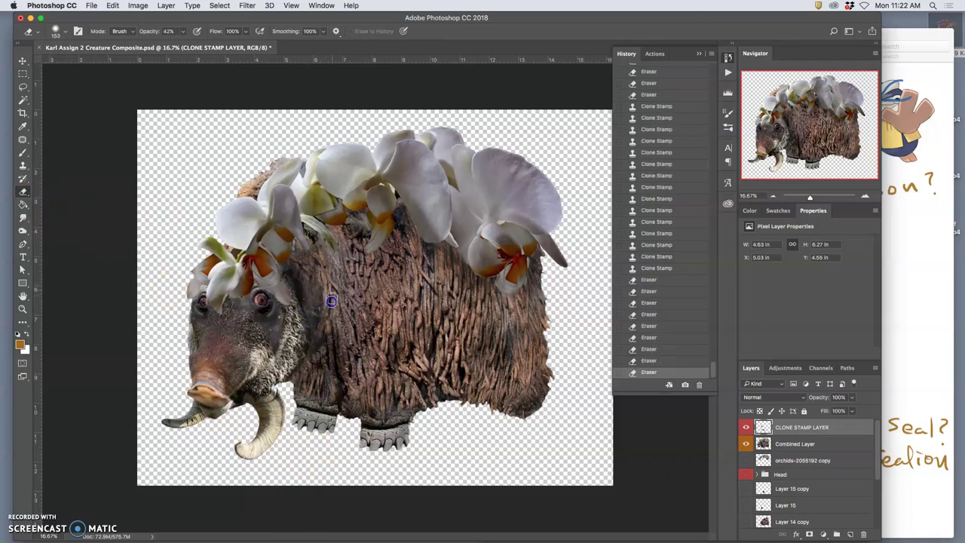
pyautogui.click(330, 304)
pyautogui.click(334, 282)
pyautogui.click(340, 366)
pyautogui.click(342, 395)
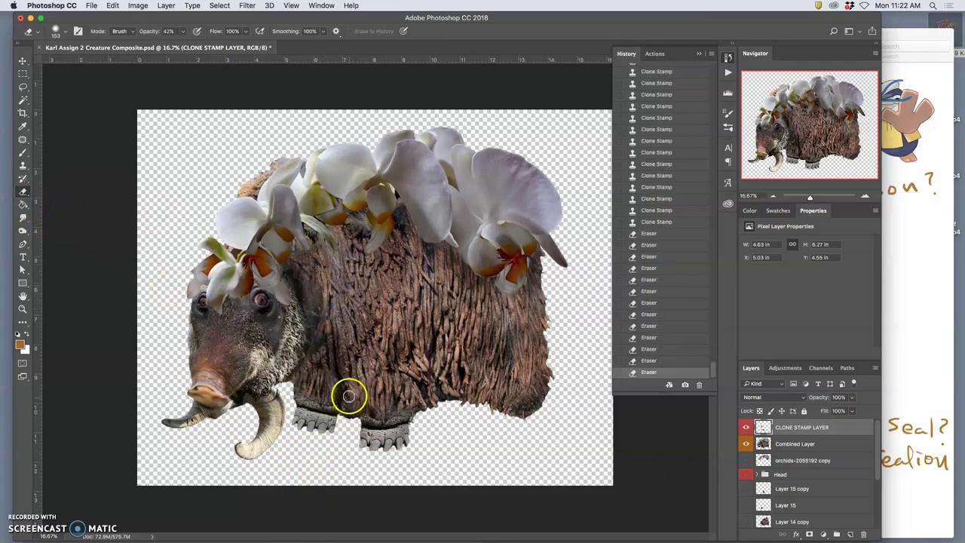
# Step: Undo the erase strokes back to the last cloning step via History
pyautogui.press('super+alt+z')
pyautogui.press('super+alt+z')
pyautogui.press('super+alt+z')
pyautogui.press('super+alt+z')
pyautogui.press('super+alt+z')
pyautogui.press('super+alt+z')
pyautogui.press('super+alt+z')
pyautogui.press('super+alt+z')
pyautogui.press('super+alt+z')
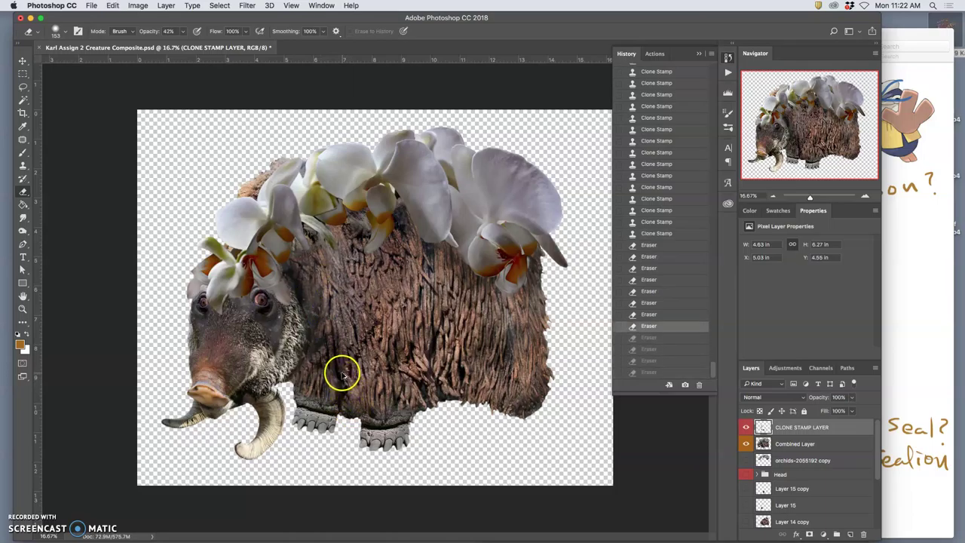
pyautogui.press('super+alt+z')
pyautogui.press('super+alt+z')
pyautogui.press('super+alt+z')
pyautogui.press('super+alt+z')
pyautogui.press('super+alt+z')
pyautogui.press('super+alt+z')
pyautogui.press('super+alt+z')
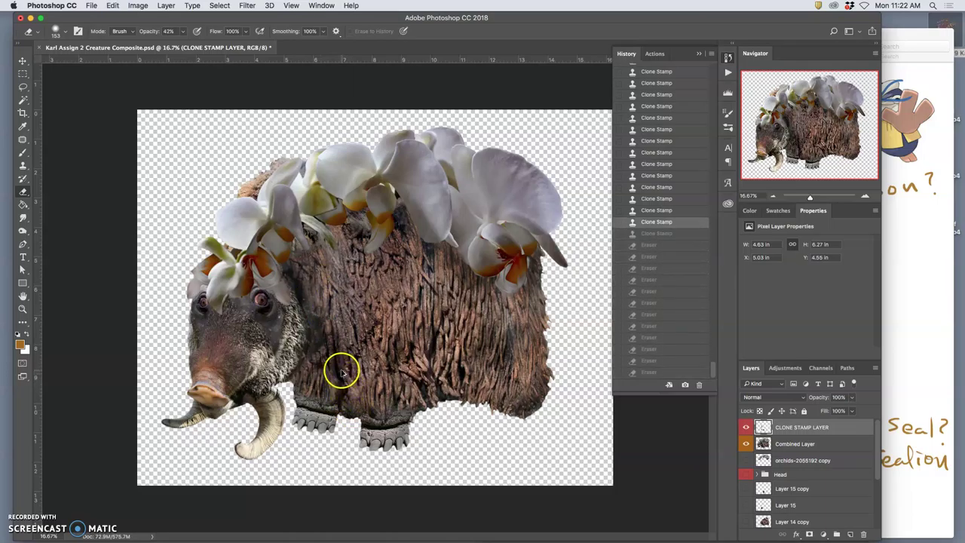
pyautogui.press('super+shift+z')
pyautogui.press('super+shift+z')
pyautogui.press('super+shift+z')
pyautogui.press('super+shift+z')
pyautogui.press('super+shift+z')
pyautogui.press('super+shift+z')
pyautogui.press('super+shift+z')
pyautogui.press('super+shift+z')
pyautogui.press('super+shift+z')
pyautogui.press('super+shift+z')
pyautogui.press('super+shift+z')
pyautogui.press('super+shift+z')
pyautogui.press('super+shift+z')
pyautogui.press('super+shift+z')
pyautogui.press('super+shift+z')
pyautogui.press('super+shift+z')
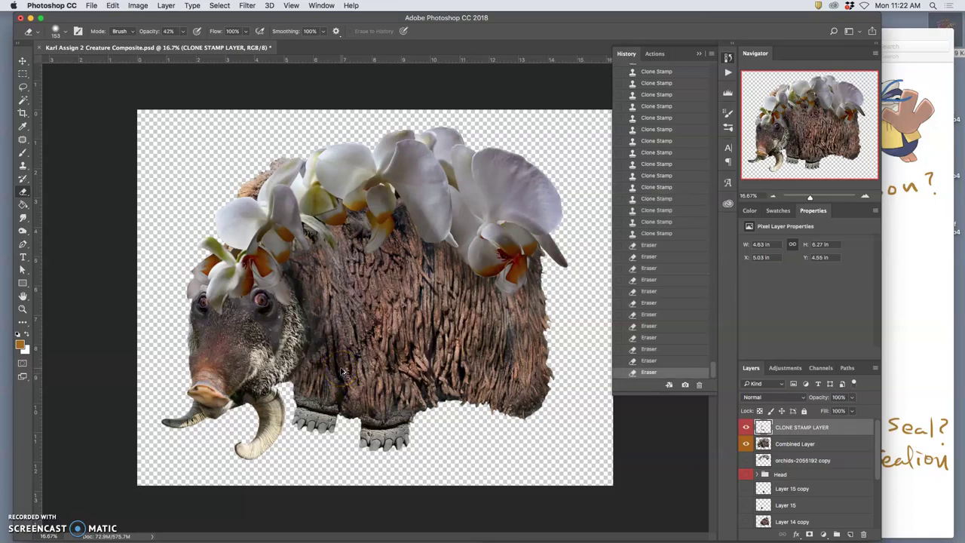
pyautogui.press('super+alt+z')
pyautogui.press('super+alt+z')
pyautogui.press('super+alt+z')
pyautogui.press('super+alt+z')
pyautogui.press('super+alt+z')
pyautogui.press('super+alt+z')
pyautogui.press('super+alt+z')
pyautogui.press('super+alt+z')
pyautogui.press('super+alt+z')
pyautogui.press('super+alt+z')
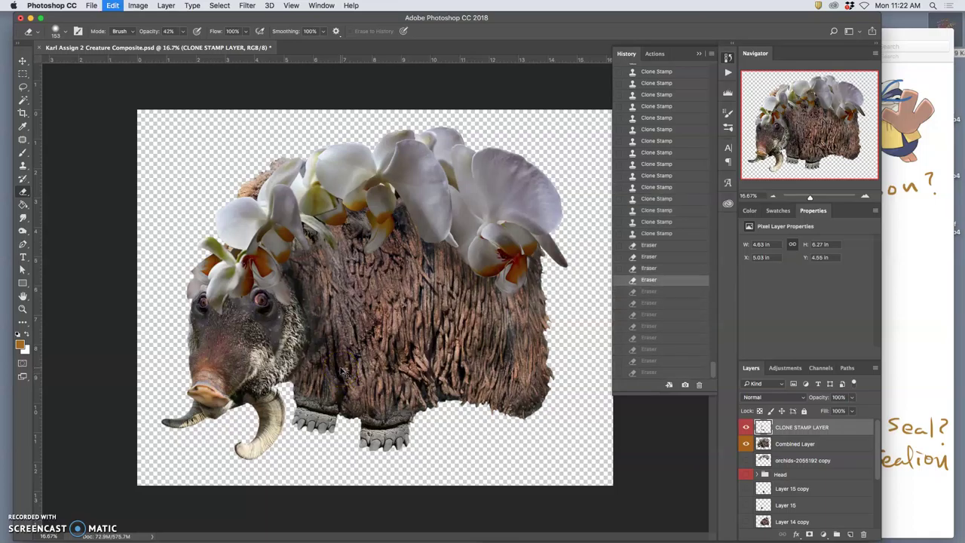
pyautogui.press('super+alt+z')
pyautogui.press('super+alt+z')
pyautogui.press('super+alt+z')
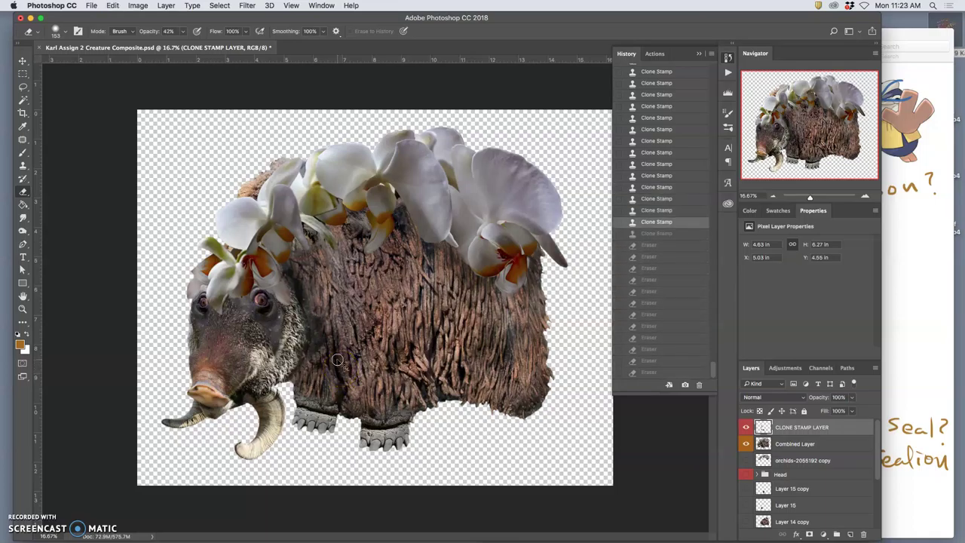
pyautogui.click(647, 234)
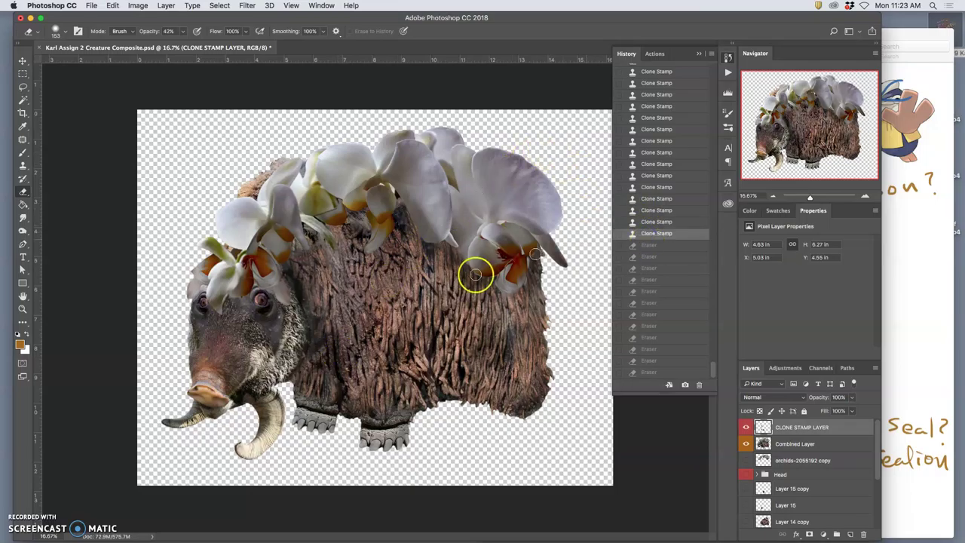
# Step: Erase stray cloned fur along the neck edge and by the front leg
pyautogui.moveTo(315, 327); pyautogui.dragTo(317, 338)
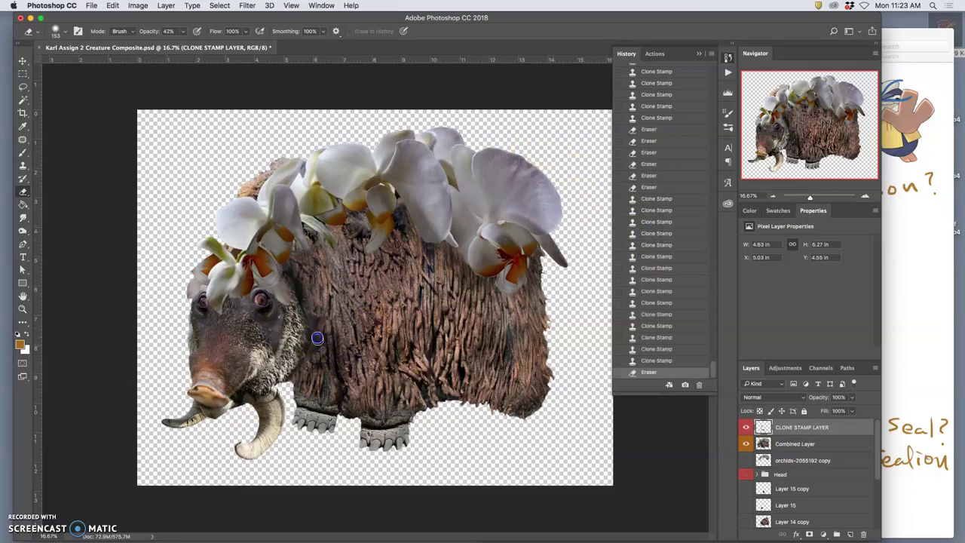
pyautogui.click(306, 295)
pyautogui.click(305, 379)
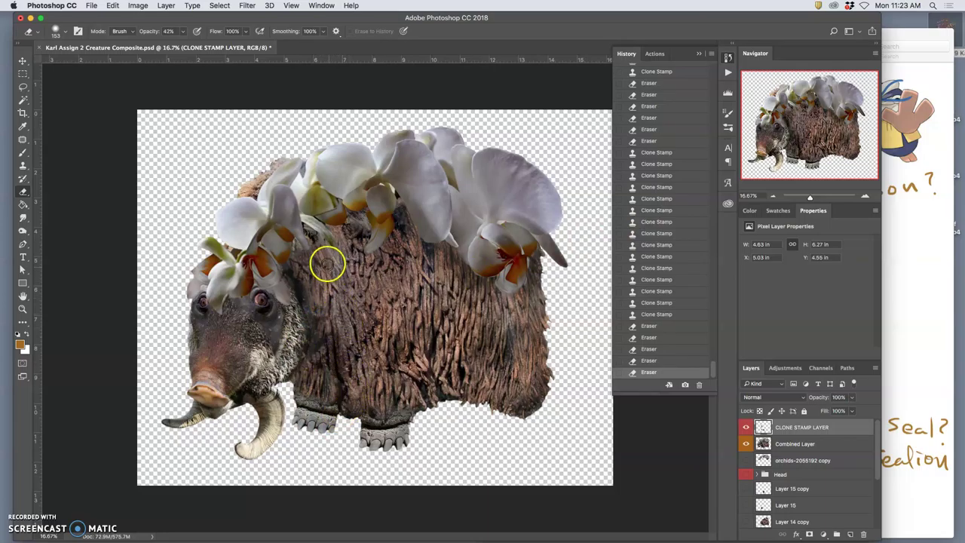
pyautogui.click(302, 245)
# Step: Finish erasing stray fur, then burn neck and belly shadows at 16% exposure
pyautogui.click(301, 245)
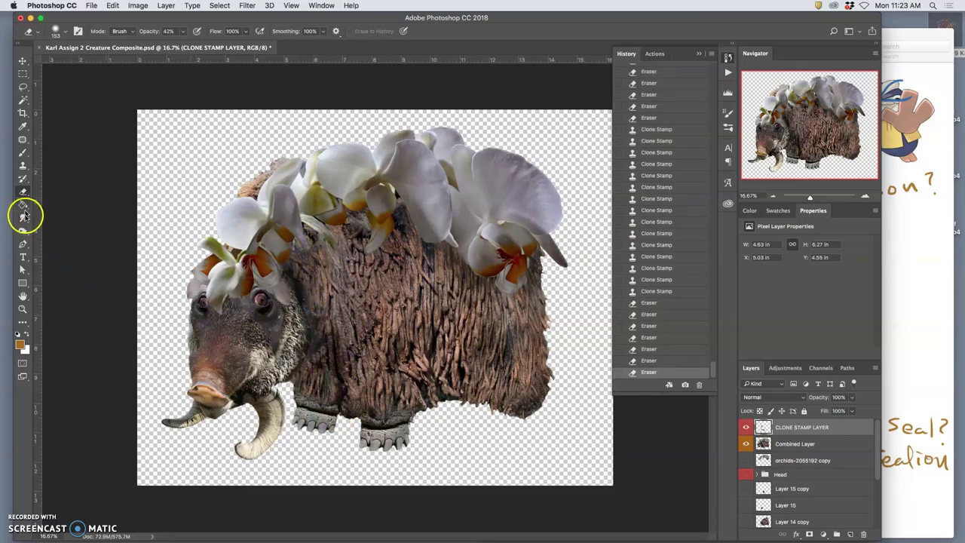
pyautogui.moveTo(25, 219); pyautogui.dragTo(65, 230)
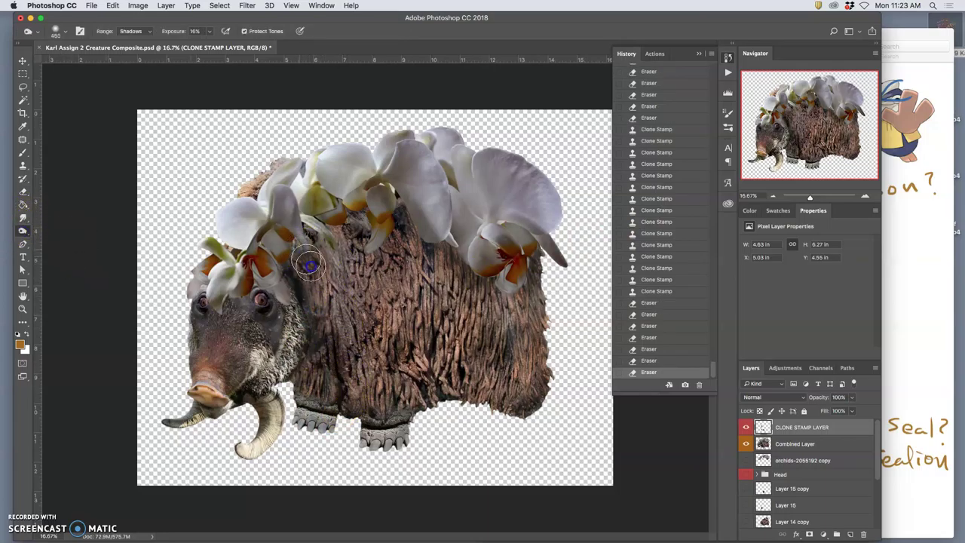
pyautogui.moveTo(306, 264)
pyautogui.mouseDown()
pyautogui.moveTo(321, 302)
pyautogui.moveTo(336, 309)
pyautogui.moveTo(332, 325)
pyautogui.mouseUp()
pyautogui.moveTo(373, 392)
pyautogui.mouseDown()
pyautogui.moveTo(411, 395)
pyautogui.moveTo(322, 367)
pyautogui.moveTo(316, 396)
pyautogui.mouseUp()
pyautogui.moveTo(309, 362)
pyautogui.mouseDown()
pyautogui.moveTo(309, 403)
pyautogui.moveTo(306, 393)
pyautogui.mouseUp()
# Step: Burn the shadows along the upper back and belly fur
pyautogui.moveTo(503, 346)
pyautogui.mouseDown()
pyautogui.moveTo(490, 372)
pyautogui.moveTo(470, 345)
pyautogui.mouseUp()
pyautogui.moveTo(464, 309)
pyautogui.mouseDown()
pyautogui.moveTo(457, 280)
pyautogui.moveTo(436, 265)
pyautogui.mouseUp()
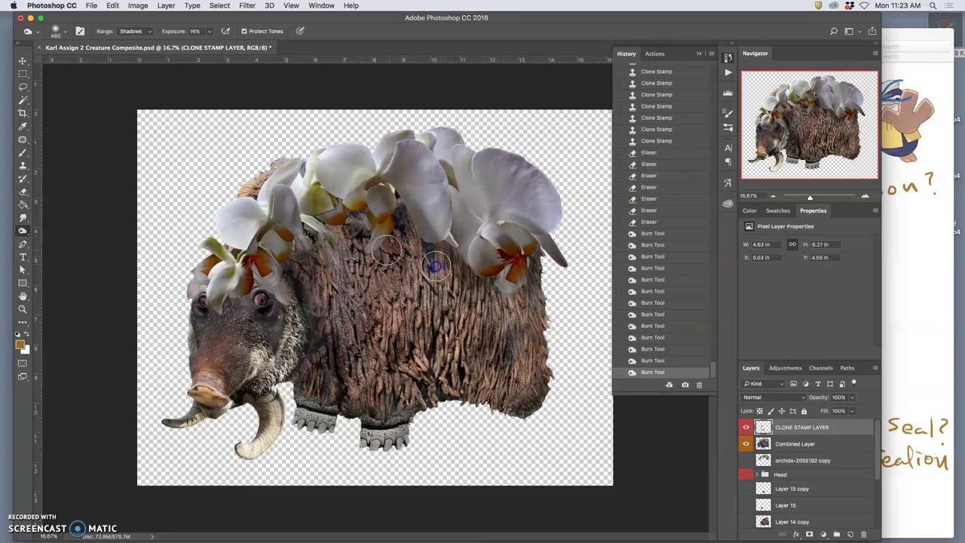
pyautogui.moveTo(347, 237); pyautogui.dragTo(323, 334)
pyautogui.moveTo(357, 367); pyautogui.dragTo(409, 340)
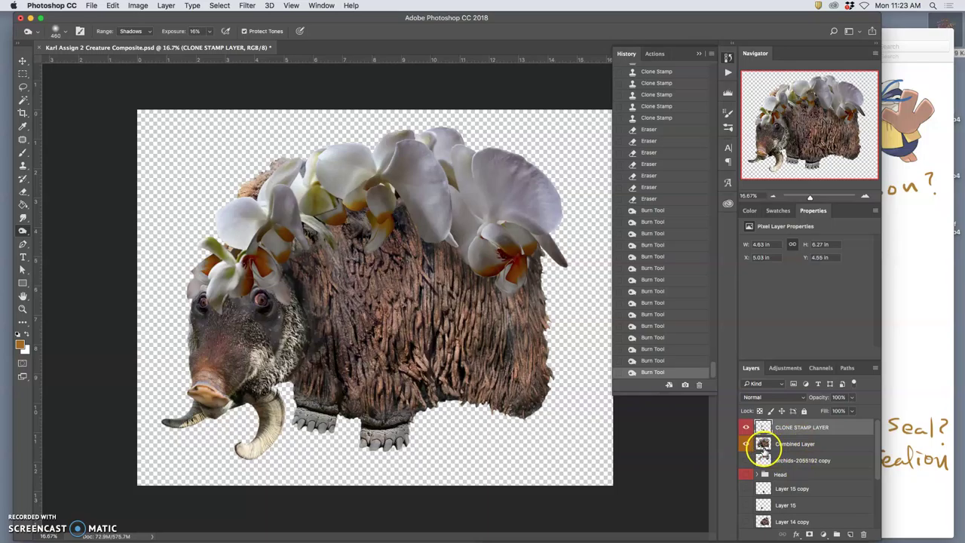
# Step: Compare the CLONE STAMP LAYER and Combined Layer, leaving Combined Layer hidden
pyautogui.click(747, 427)
pyautogui.click(747, 427)
pyautogui.click(746, 444)
pyautogui.click(747, 444)
pyautogui.click(746, 444)
pyautogui.click(747, 443)
pyautogui.click(747, 444)
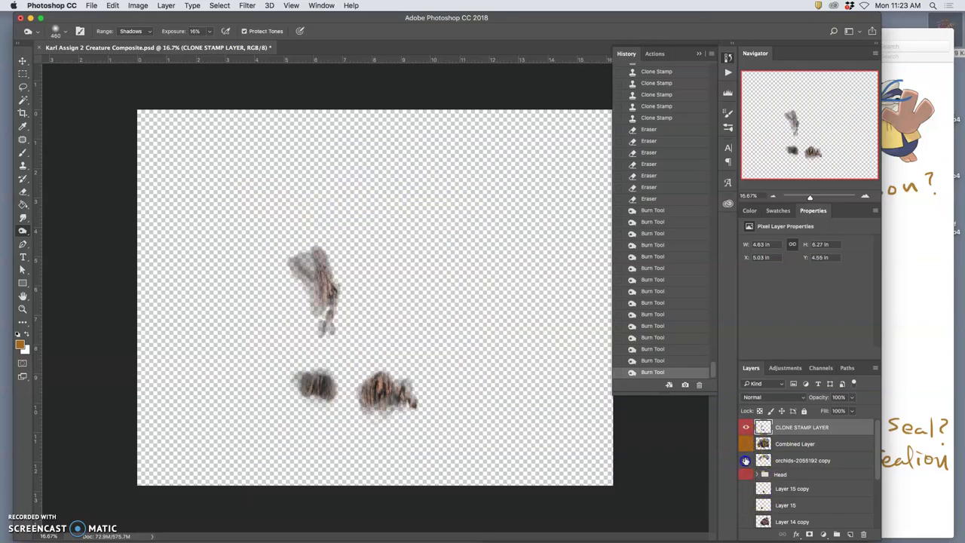
# Step: Show the orchids copy, Head, Layer 15 copy, Layer 15 and Layer 14 copy
pyautogui.click(745, 461)
pyautogui.click(746, 474)
pyautogui.click(746, 489)
pyautogui.click(746, 505)
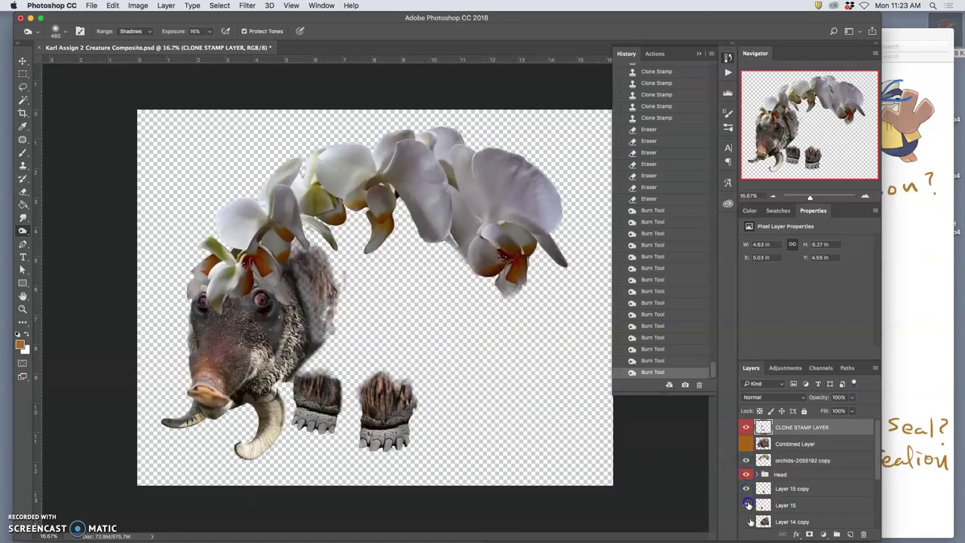
pyautogui.click(747, 521)
pyautogui.moveTo(877, 453); pyautogui.dragTo(877, 482)
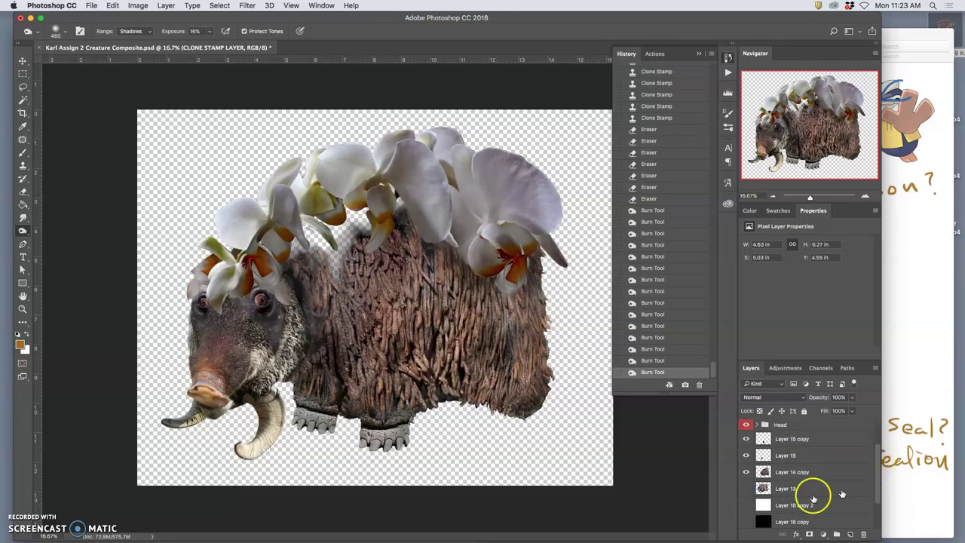
# Step: Show Layer 13, keep the background layers hidden, and pick the Magic Wand
pyautogui.click(747, 488)
pyautogui.click(747, 505)
pyautogui.click(747, 522)
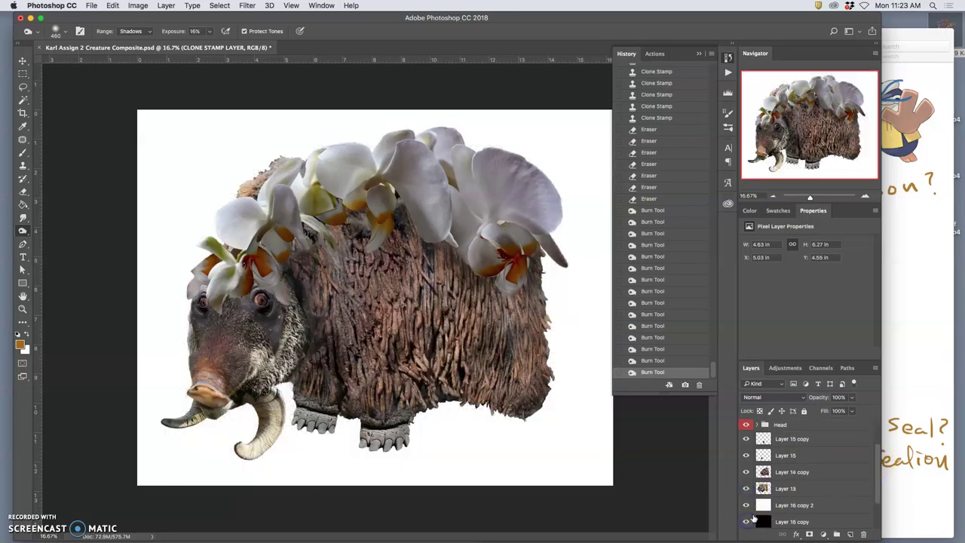
pyautogui.click(746, 505)
pyautogui.scroll(-2, 867, 475)
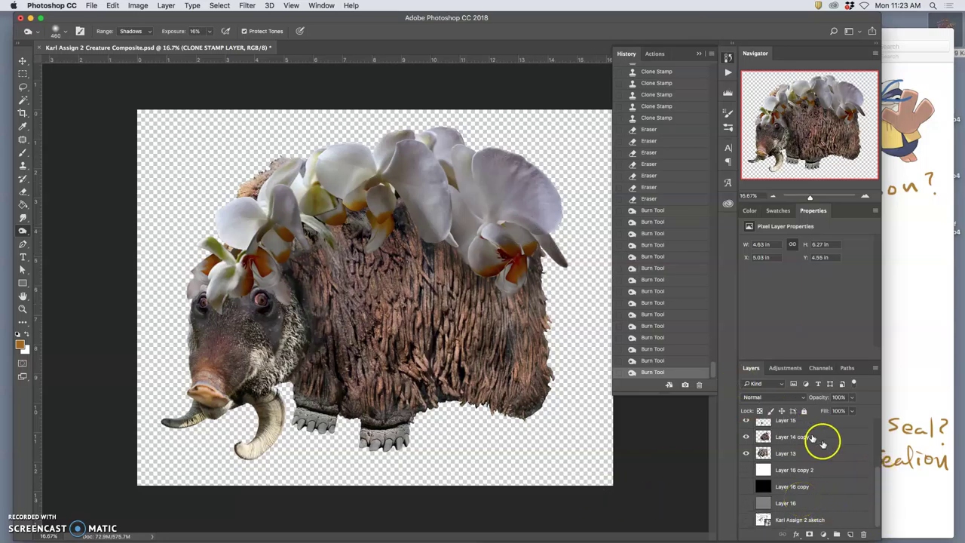
pyautogui.moveTo(875, 479); pyautogui.dragTo(873, 458)
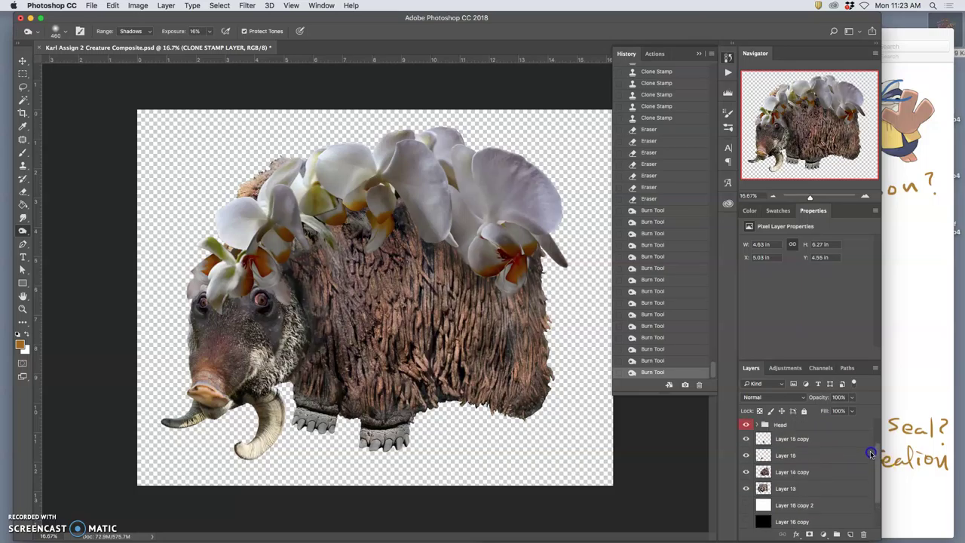
pyautogui.scroll(3, 865, 427)
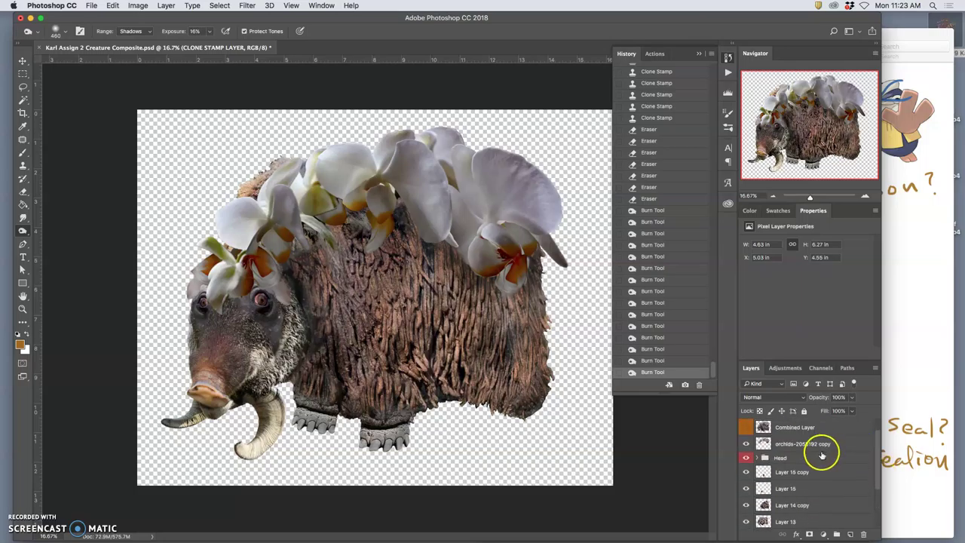
pyautogui.click(22, 99)
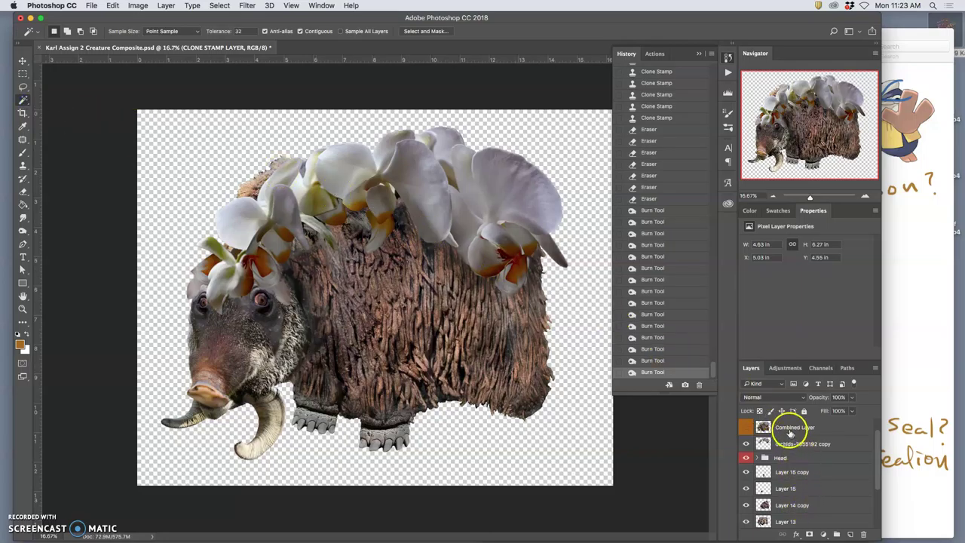
# Step: Activate and show Combined Layer, Magic Wand the transparent area, and open Select and Mask
pyautogui.click(789, 431)
pyautogui.click(746, 427)
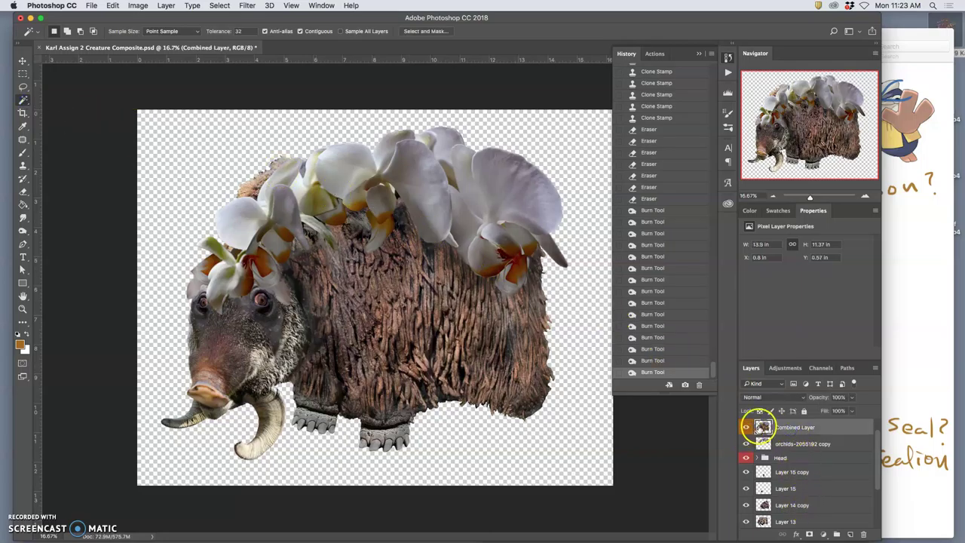
pyautogui.click(550, 142)
pyautogui.click(423, 31)
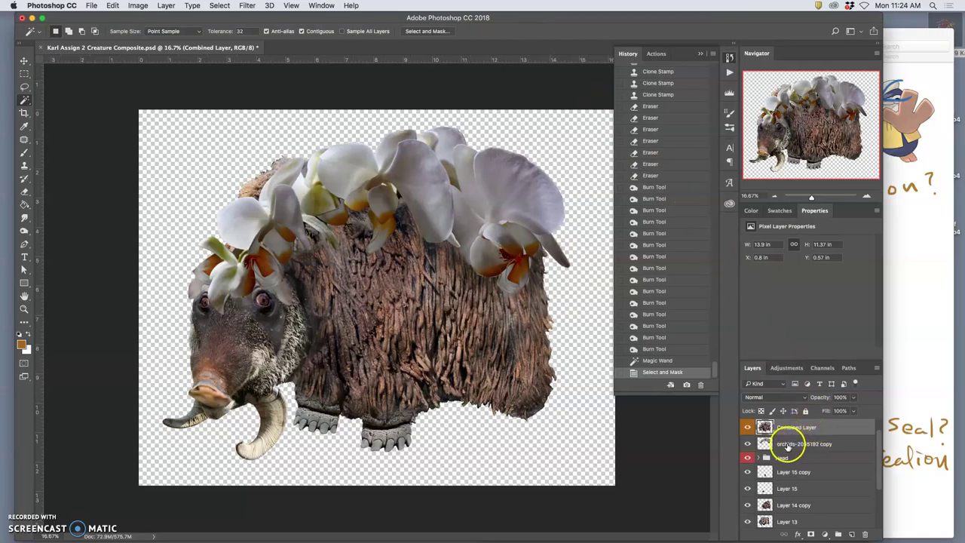
pyautogui.click(578, 350)
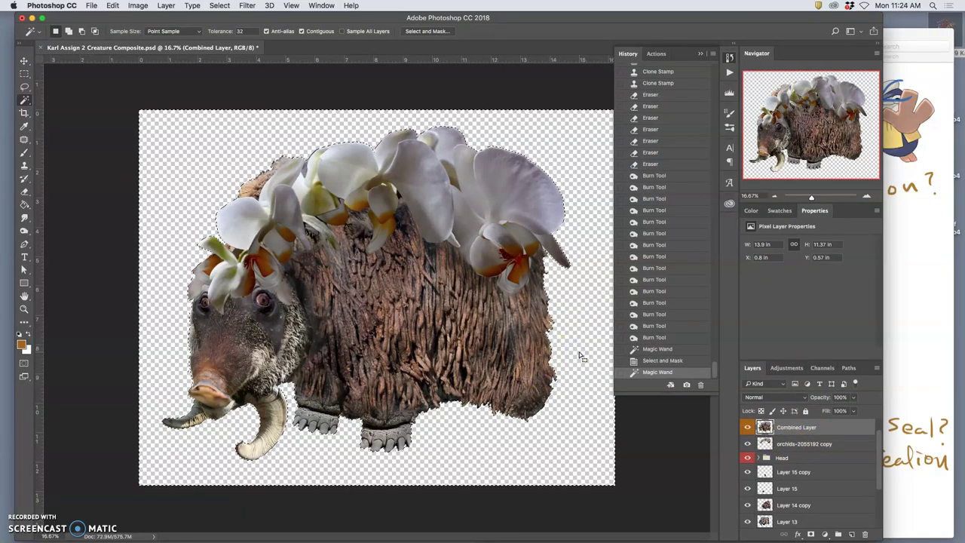
# Step: Refine the selection with Radius 5 px, Feather 4.2 px and Shift Edge +9%
pyautogui.click(426, 32)
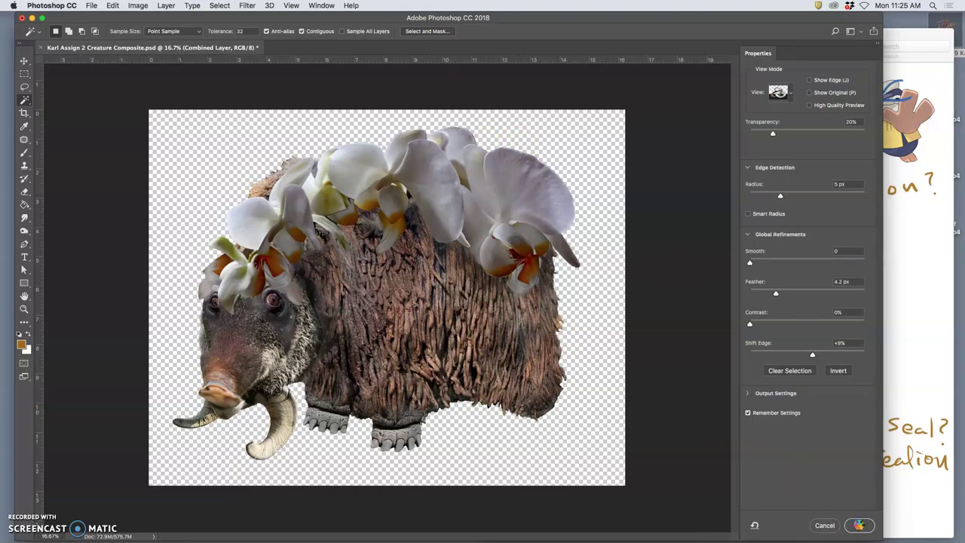
pyautogui.click(860, 524)
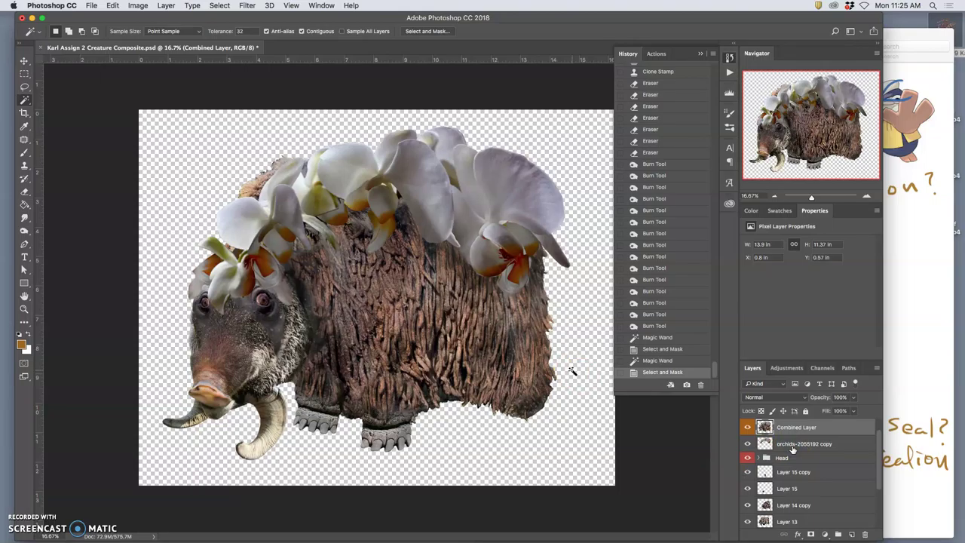
# Step: Delete the orchids, Head and leg layers, then undo to restore them
pyautogui.click(792, 448)
pyautogui.press('BackSpace')
pyautogui.press('BackSpace')
pyautogui.press('BackSpace')
pyautogui.hotkey('ctrl', 'z')
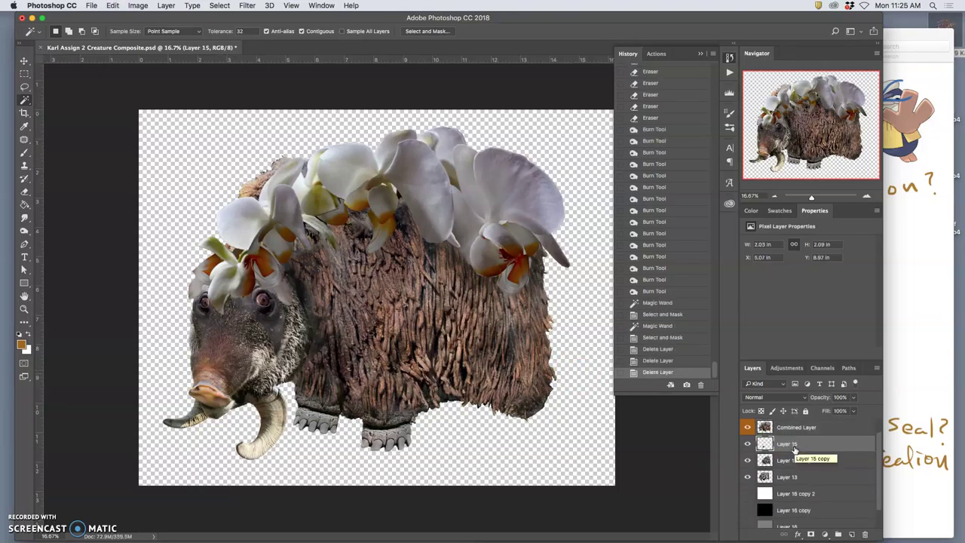
pyautogui.hotkey('ctrl', 'alt', 'z')
pyautogui.hotkey('ctrl', 'alt', 'z')
pyautogui.hotkey('ctrl', 'alt', 'z')
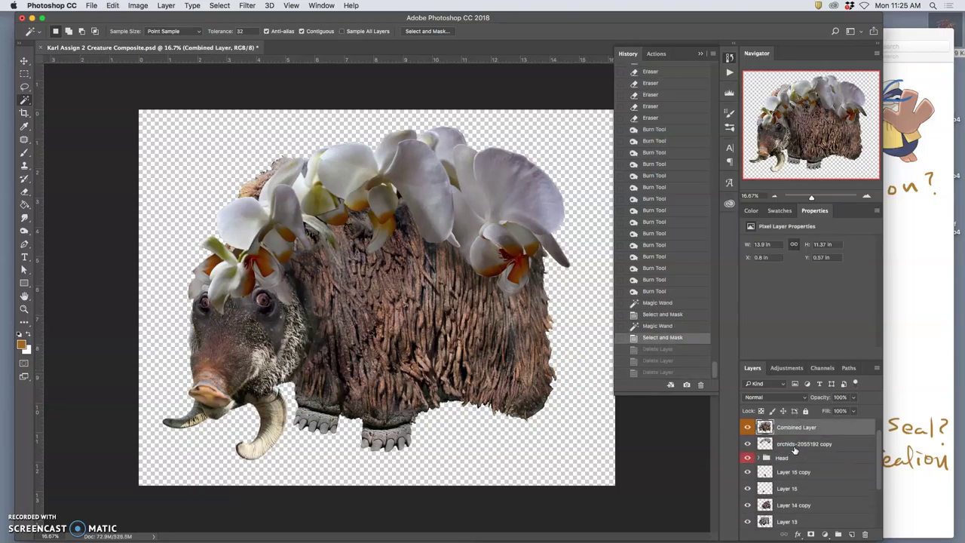
# Step: Save the document, Magic Wand the transparent background, and zoom in on the fur
pyautogui.click(363, 205)
pyautogui.hotkey('ctrl', 's')
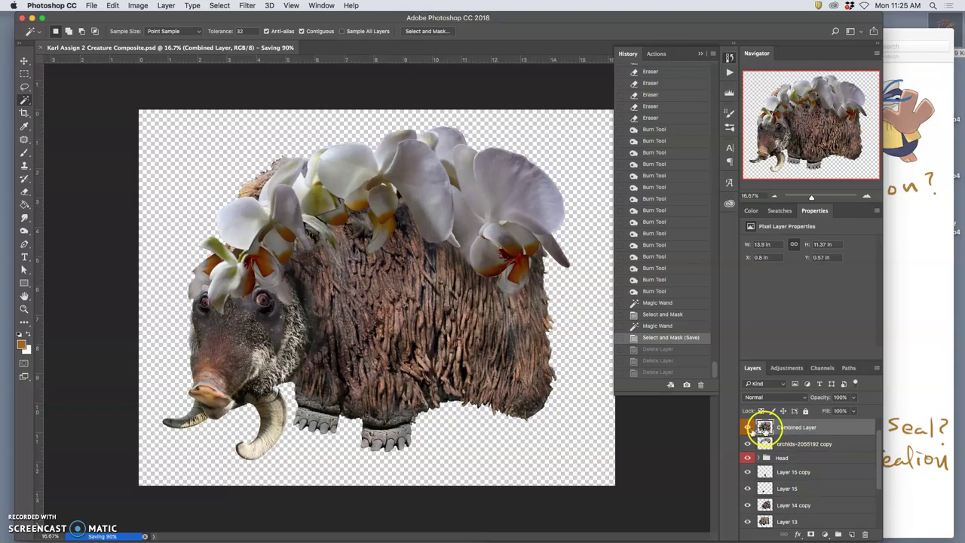
pyautogui.click(255, 141)
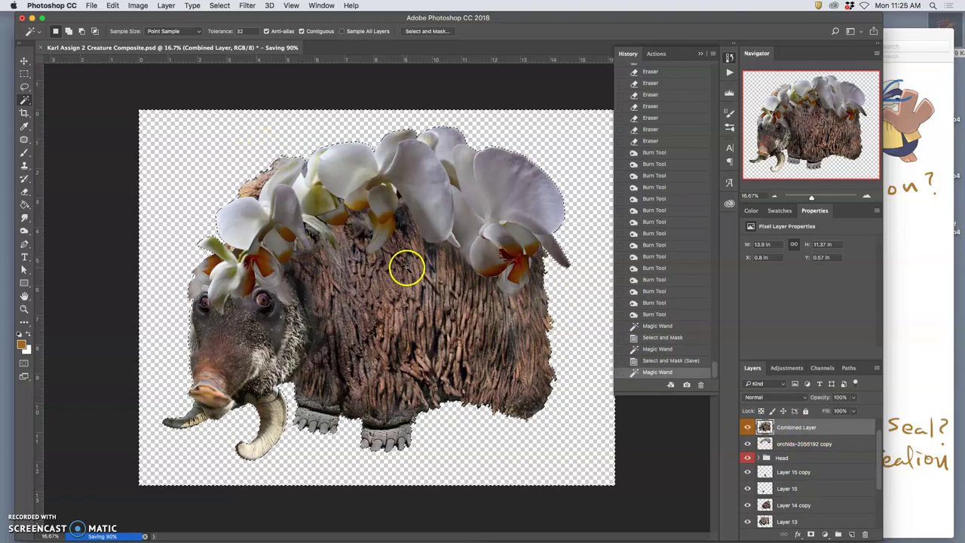
pyautogui.press('super+plus')
pyautogui.press('super+plus')
pyautogui.press('super+plus')
pyautogui.press('super+plus')
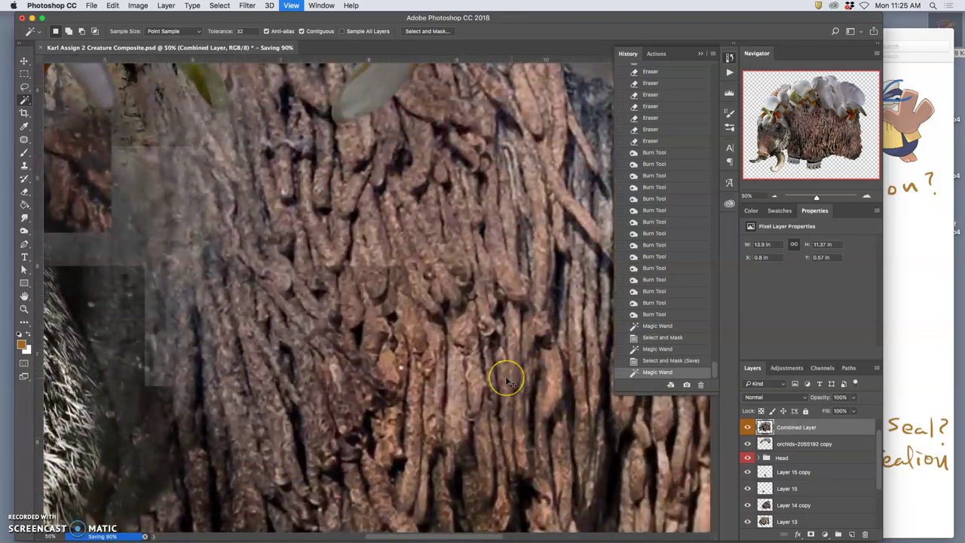
# Step: Zoom in on the fur and apply Select and Mask with 5 px radius, 4.2 px feather, +9% shift edge
pyautogui.click(388, 350)
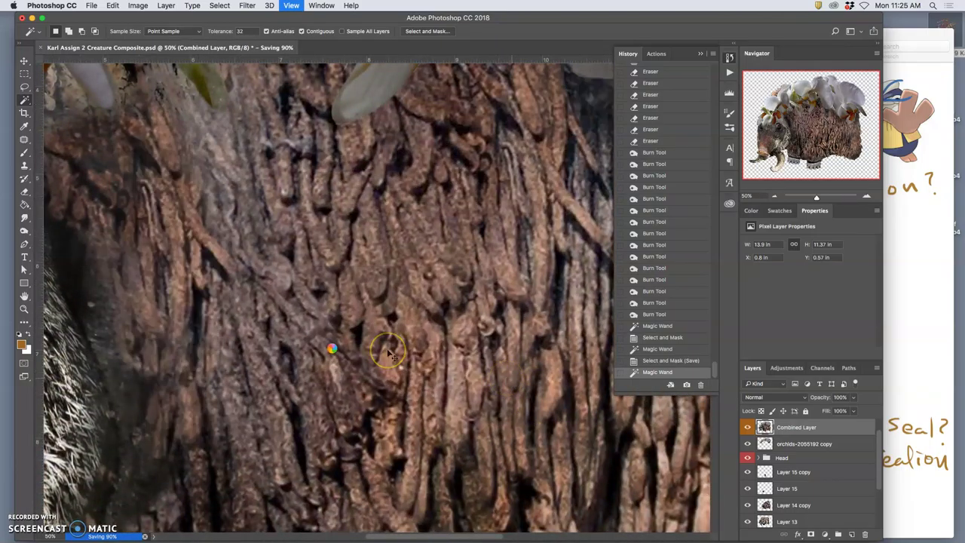
pyautogui.click(334, 350)
pyautogui.click(350, 374)
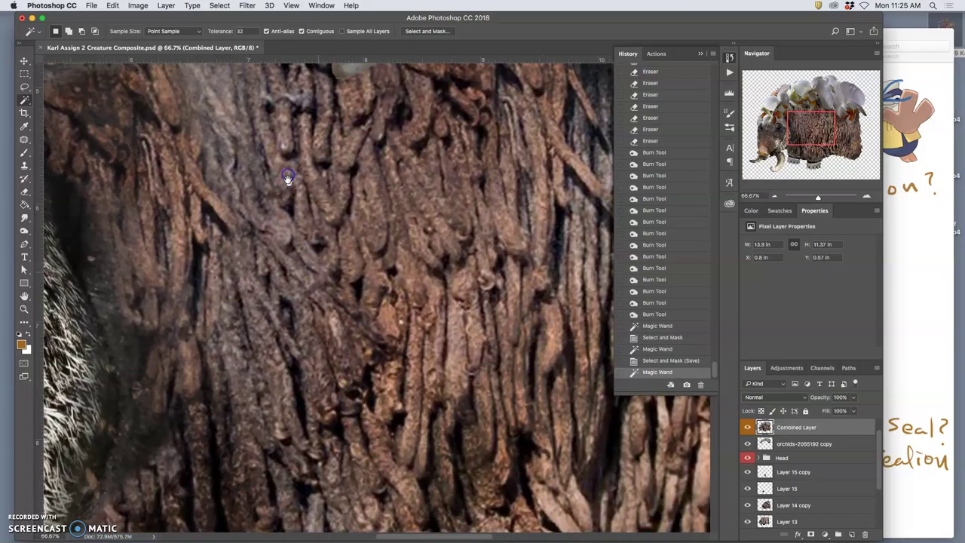
pyautogui.scroll(-10, 355, 349)
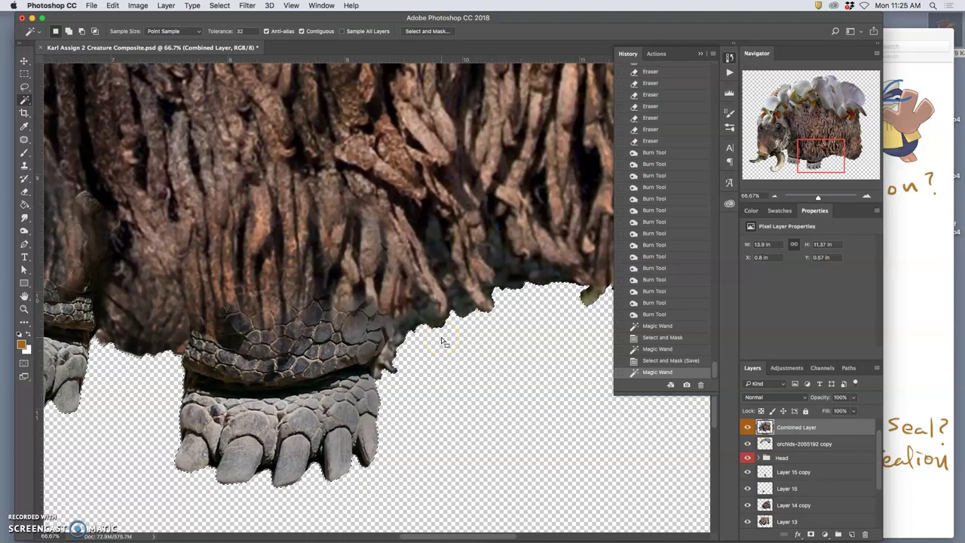
pyautogui.click(361, 277)
pyautogui.click(432, 33)
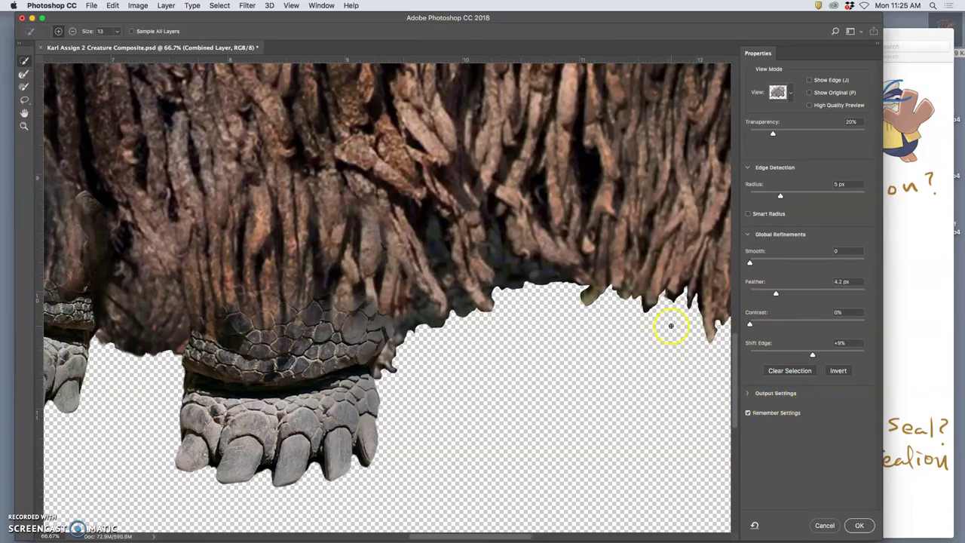
pyautogui.click(860, 525)
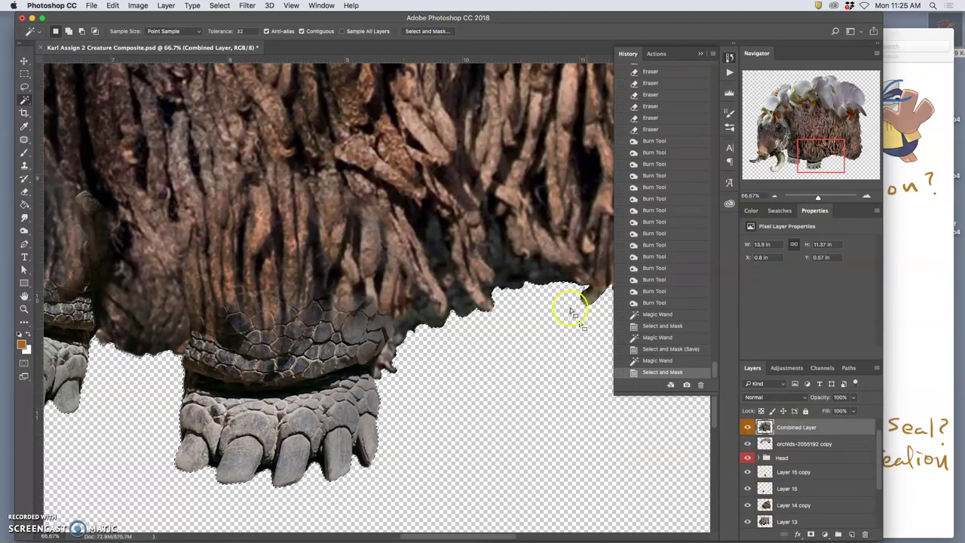
# Step: Hide the Combined Layer, make orchids copy active, and show the white background layer
pyautogui.click(747, 427)
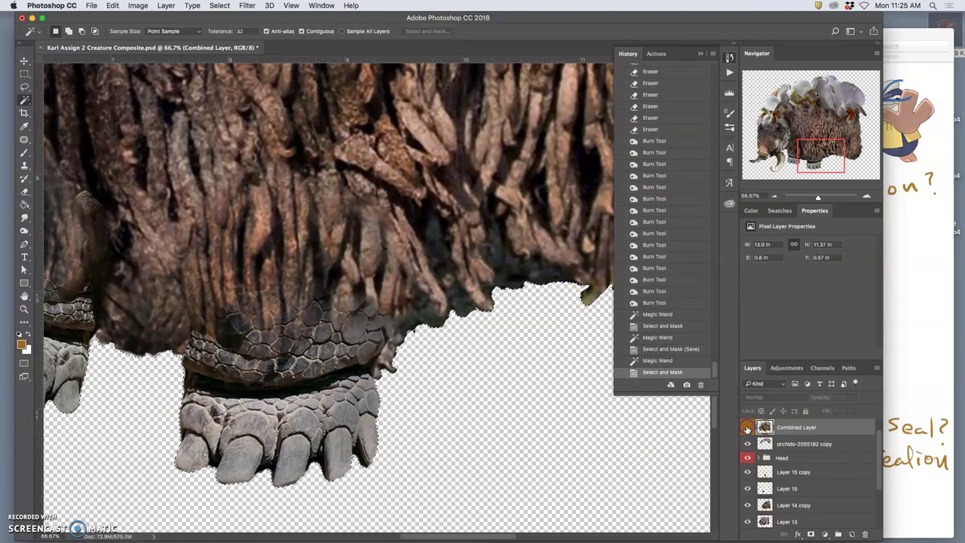
pyautogui.click(748, 444)
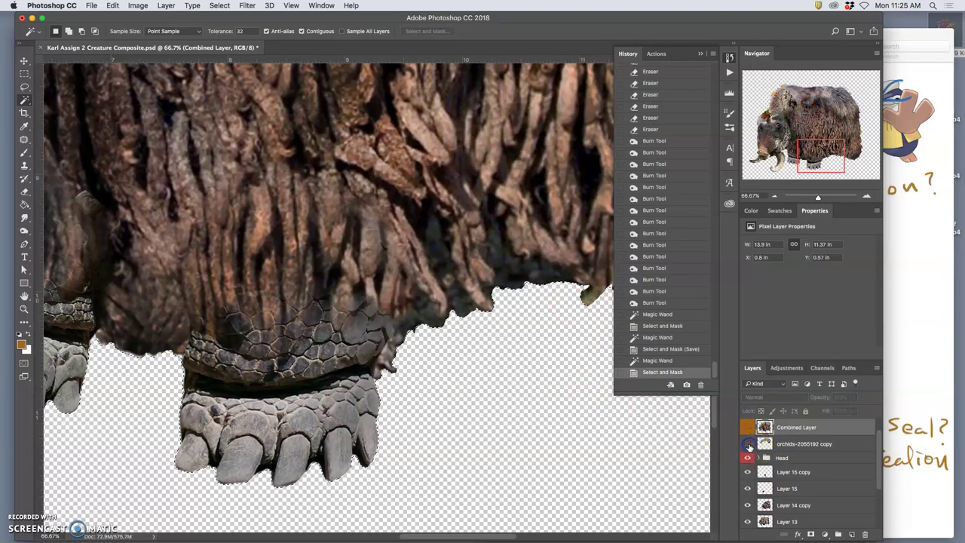
pyautogui.click(748, 444)
pyautogui.press('super+minus')
pyautogui.press('super+minus')
pyautogui.press('super+minus')
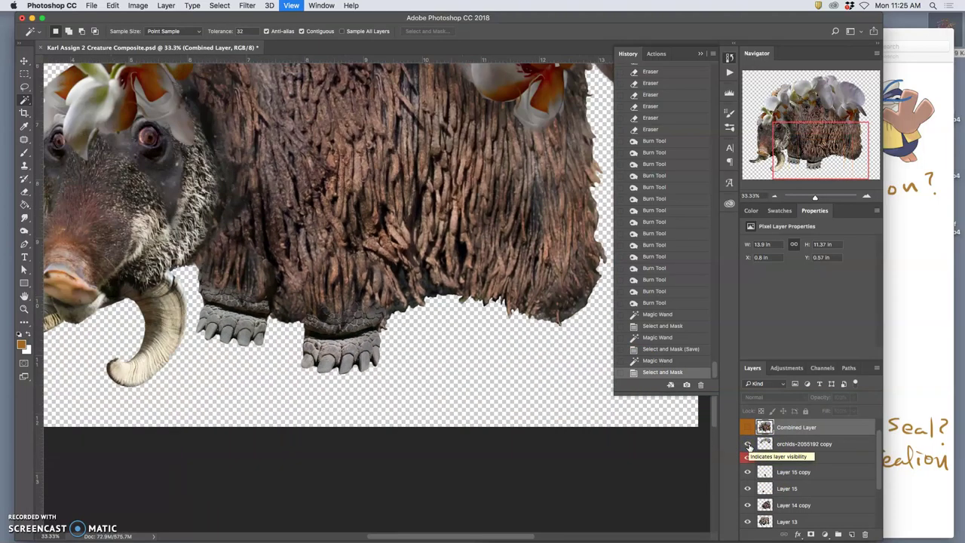
pyautogui.press('super+minus')
pyautogui.click(802, 446)
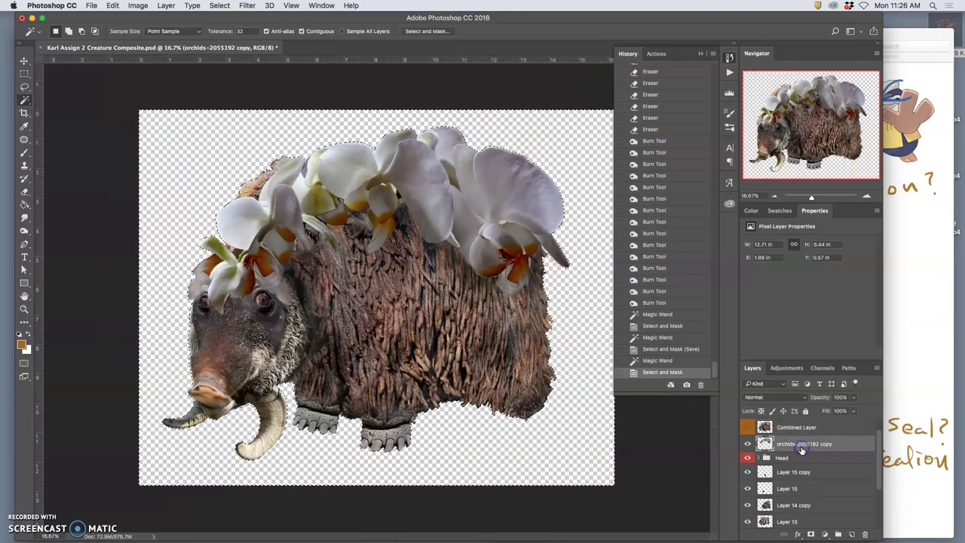
pyautogui.scroll(-5, 792, 469)
pyautogui.click(748, 470)
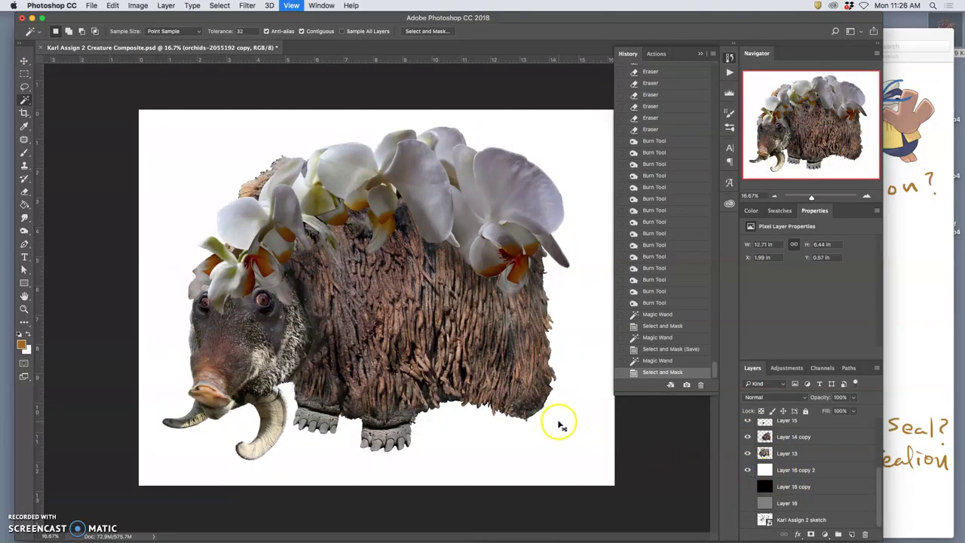
pyautogui.press('super+0')
pyautogui.press('super+plus')
pyautogui.press('super+plus')
pyautogui.press('super+minus')
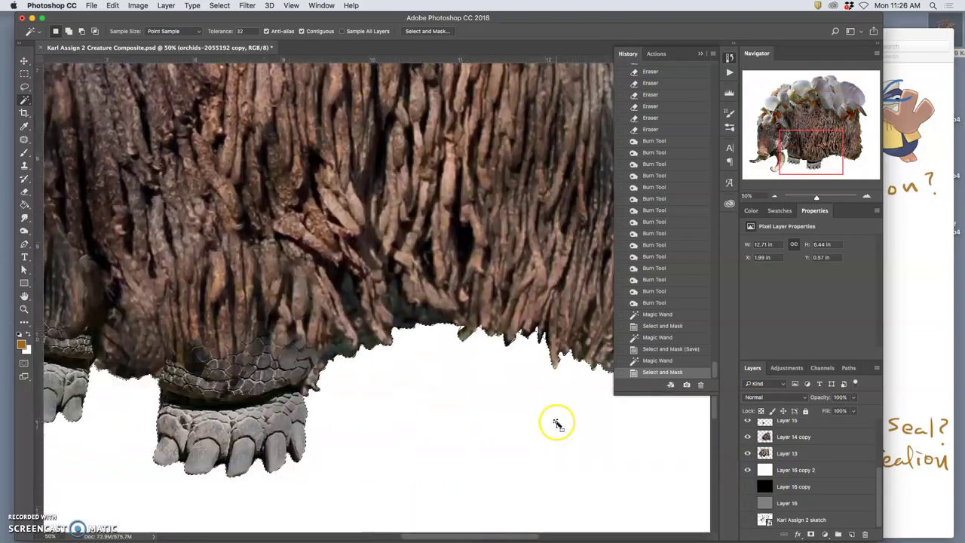
pyautogui.scroll(5, 769, 437)
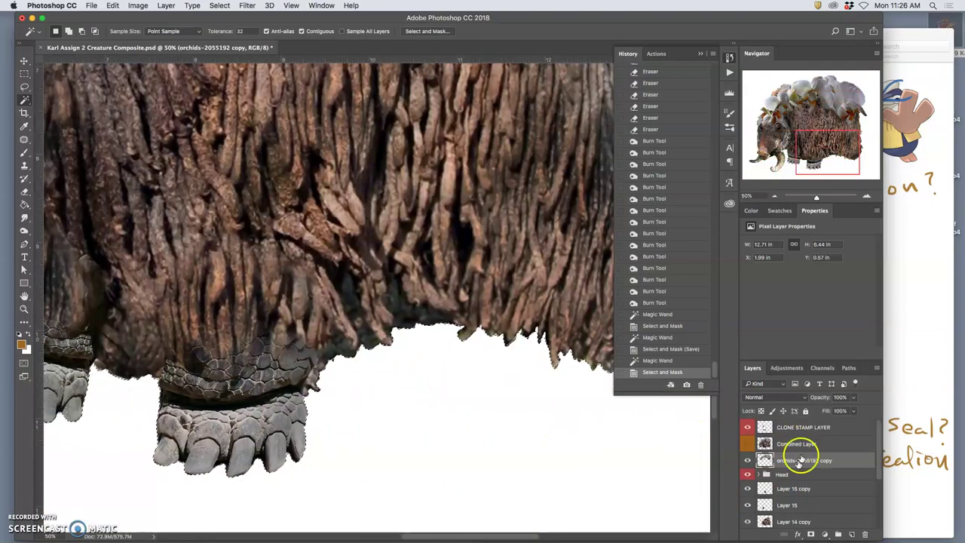
# Step: Clear the selected edge fringe from orchids copy, Layer 15, Layer 14 copy and Layer 13
pyautogui.press('Delete')
pyautogui.press('Delete')
pyautogui.press('Delete')
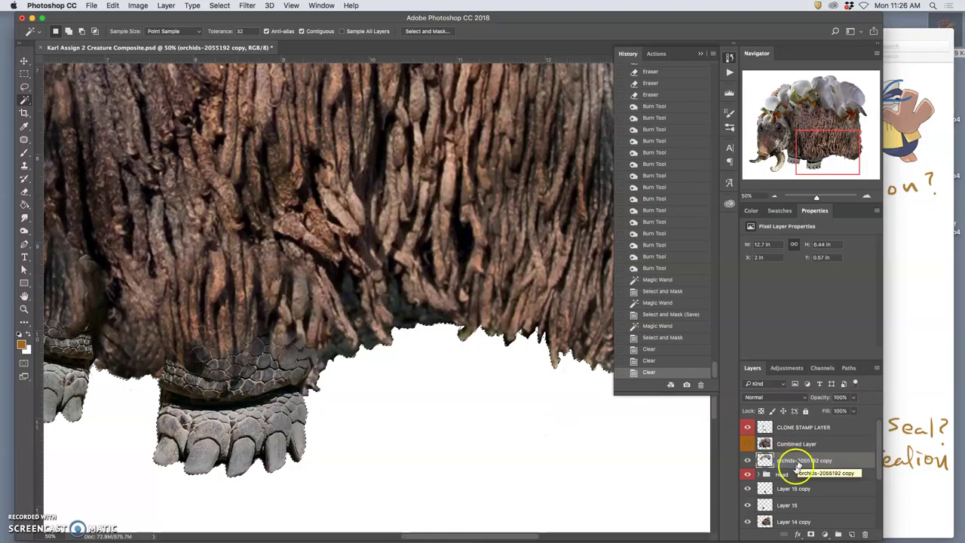
pyautogui.click(792, 490)
pyautogui.click(792, 499)
pyautogui.click(790, 504)
pyautogui.press('Delete')
pyautogui.press('Delete')
pyautogui.press('Delete')
pyautogui.press('Delete')
pyautogui.press('Delete')
pyautogui.press('Delete')
pyautogui.press('Delete')
pyautogui.scroll(-2, 790, 497)
pyautogui.click(792, 491)
pyautogui.press('Delete')
pyautogui.press('Delete')
pyautogui.press('Delete')
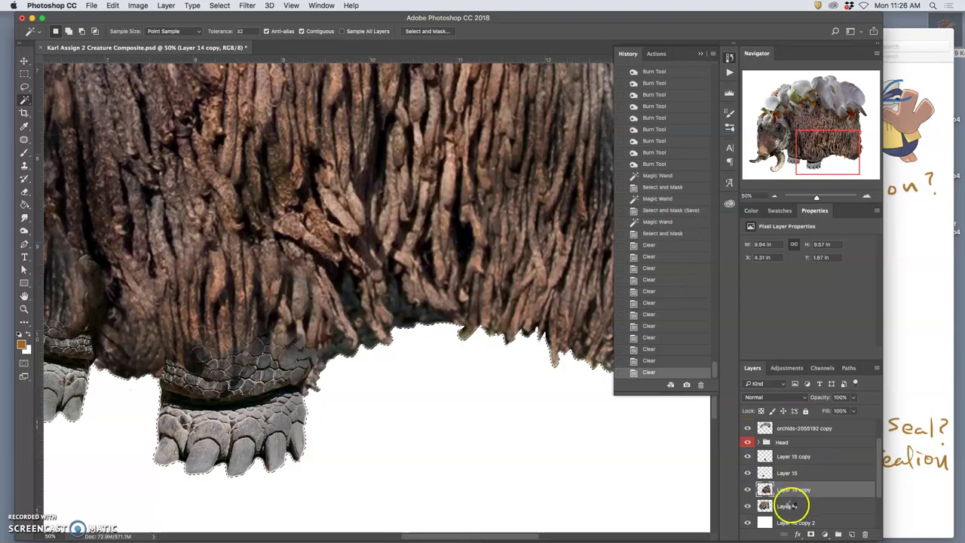
pyautogui.click(791, 507)
pyautogui.press('Delete')
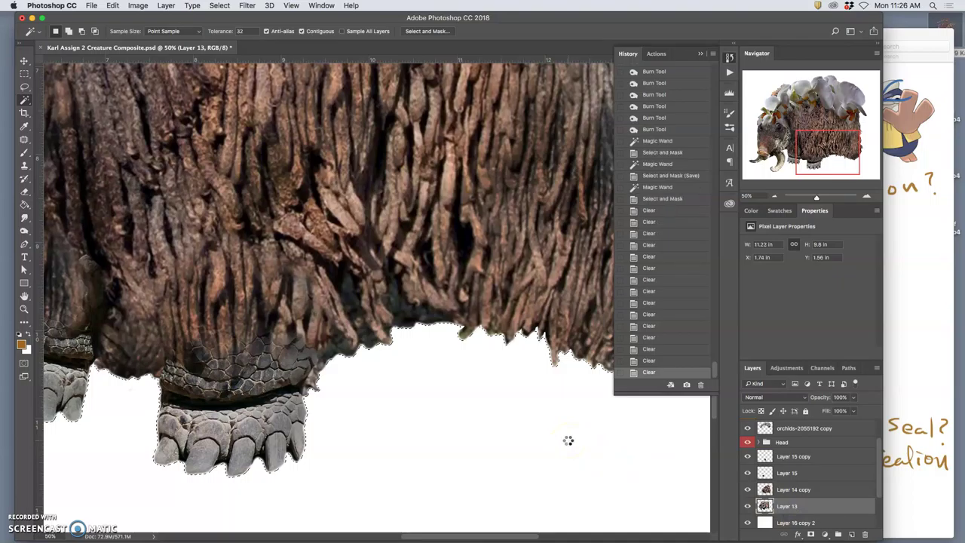
# Step: Drop the selection with Cmd+D and make the orchids copy layer active
pyautogui.click(552, 441)
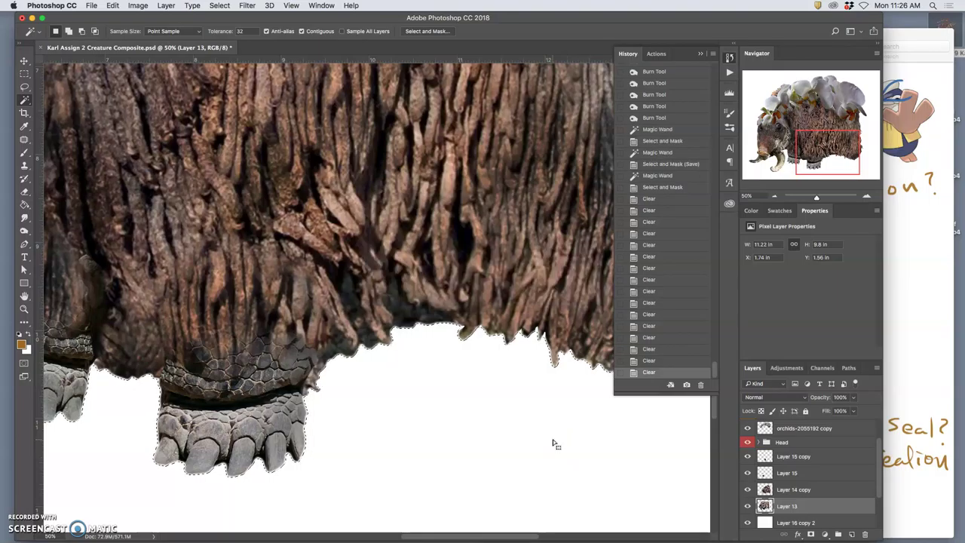
pyautogui.scroll(10, 553, 439)
pyautogui.press('super+minus')
pyautogui.press('super+minus')
pyautogui.press('super+minus')
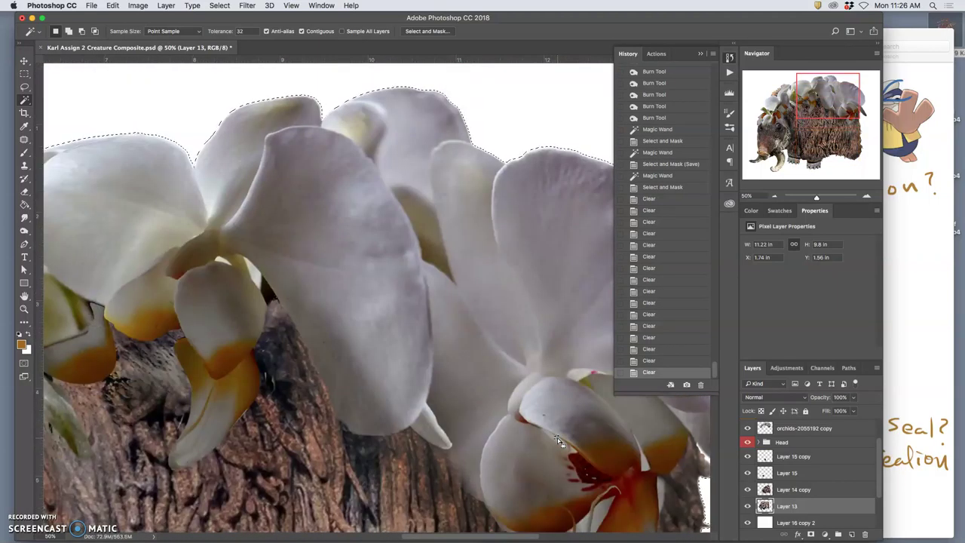
pyautogui.press('super+minus')
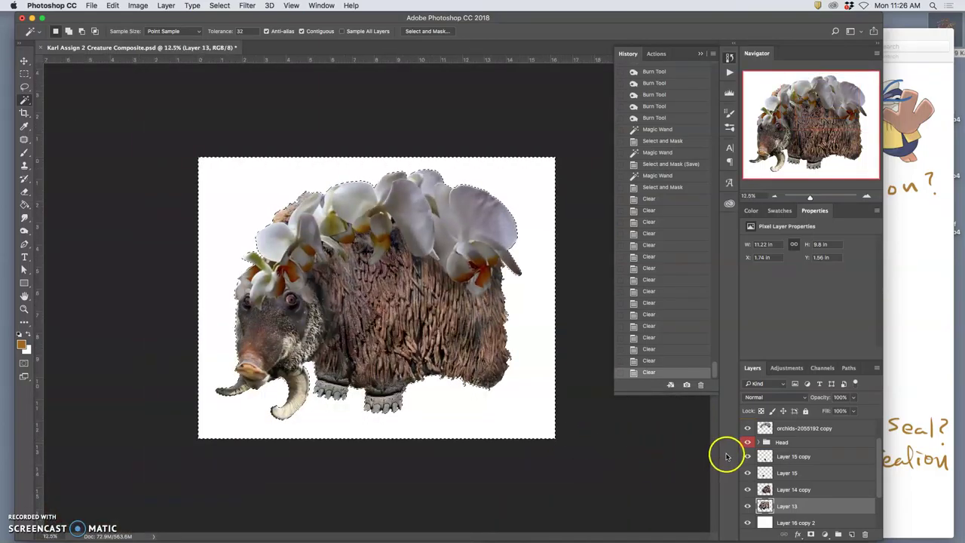
pyautogui.press('super+d')
pyautogui.scroll(2, 792, 460)
pyautogui.click(766, 460)
pyautogui.click(747, 460)
pyautogui.click(747, 460)
# Step: Set orchids copy opacity to 97%, trying Soft Light before reverting to Normal
pyautogui.click(854, 398)
pyautogui.moveTo(847, 410); pyautogui.dragTo(847, 410)
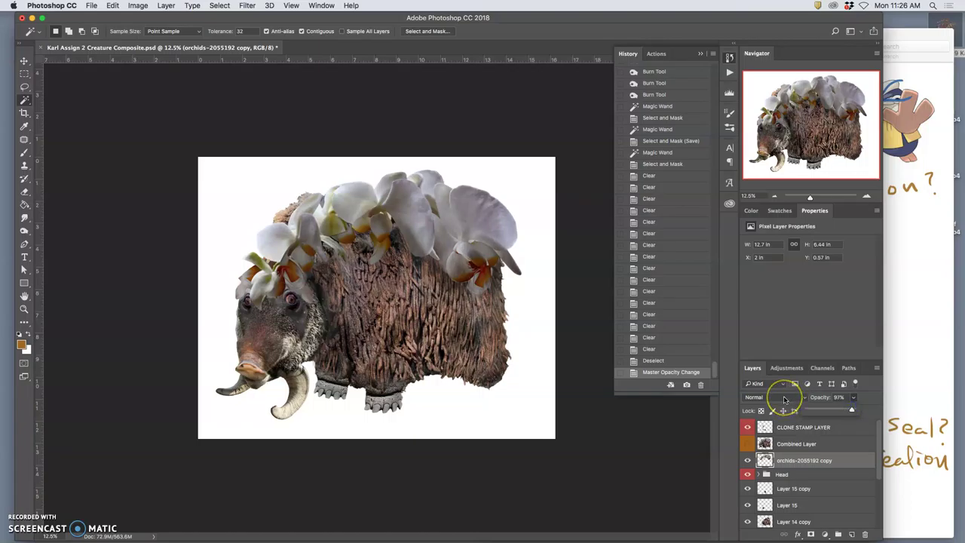
pyautogui.click(785, 397)
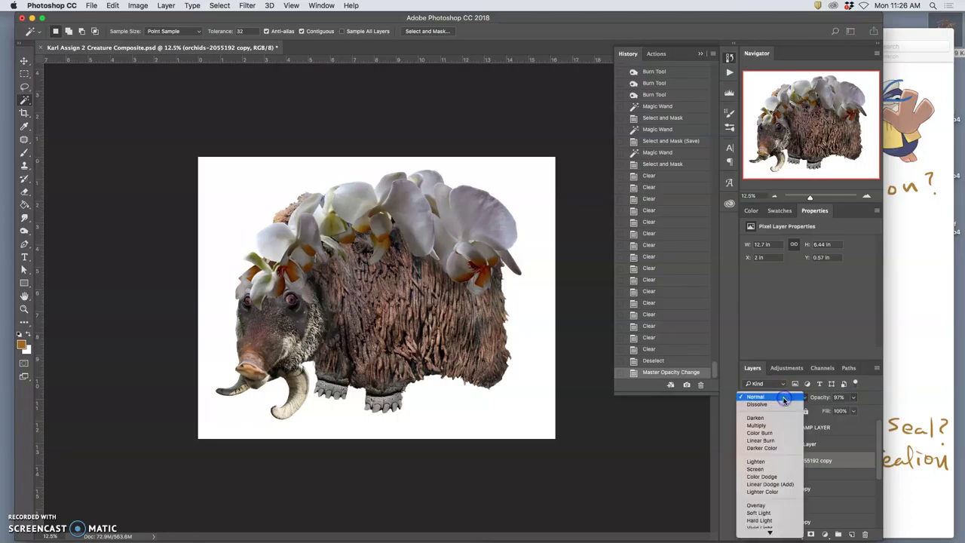
pyautogui.click(774, 513)
pyautogui.click(785, 461)
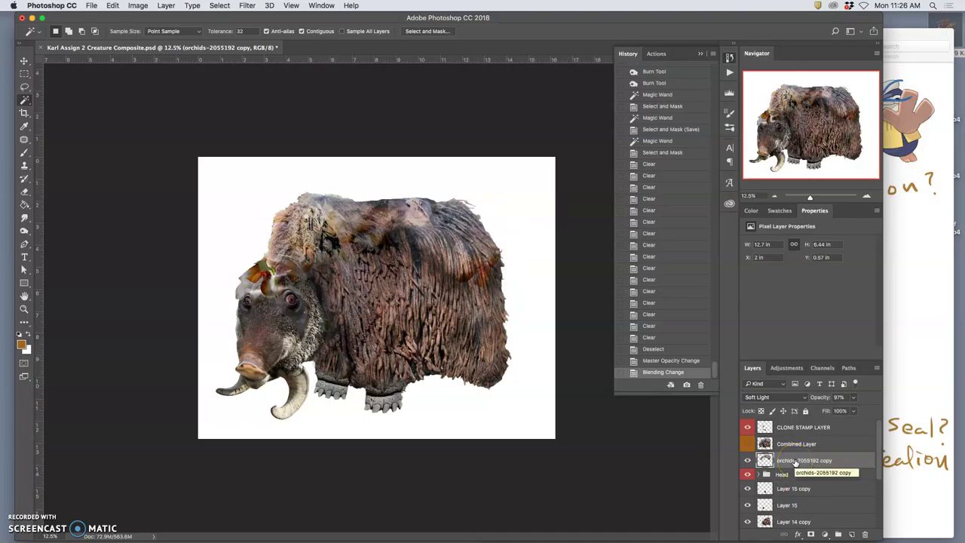
pyautogui.press('super+z')
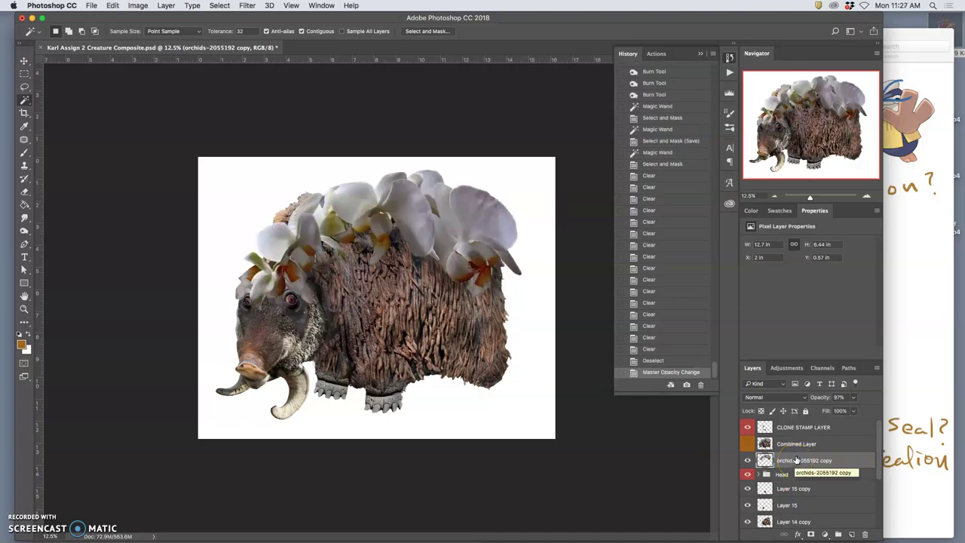
# Step: Apply Image > Adjustments > Levels to orchids copy with input levels 14, 1.08 and 252
pyautogui.click(137, 7)
pyautogui.moveTo(181, 31)
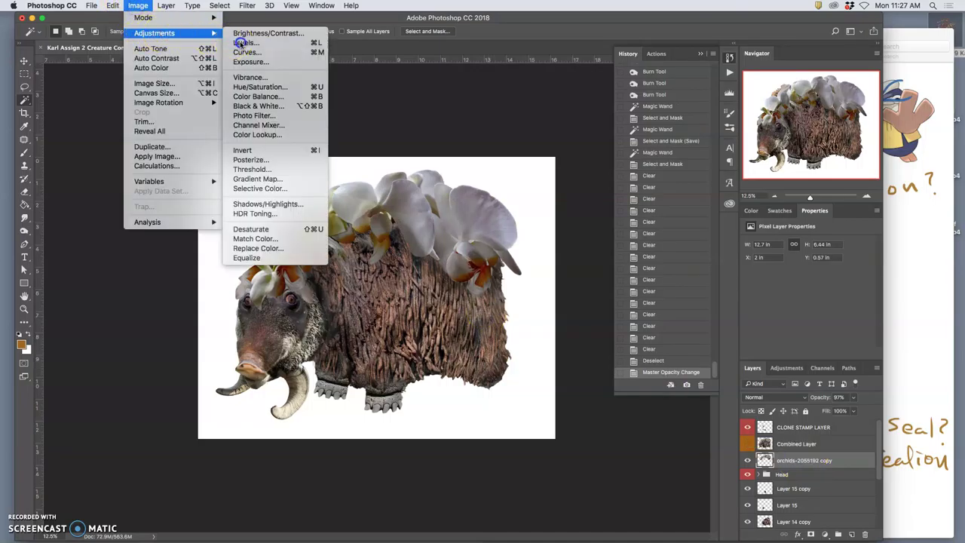
pyautogui.click(240, 41)
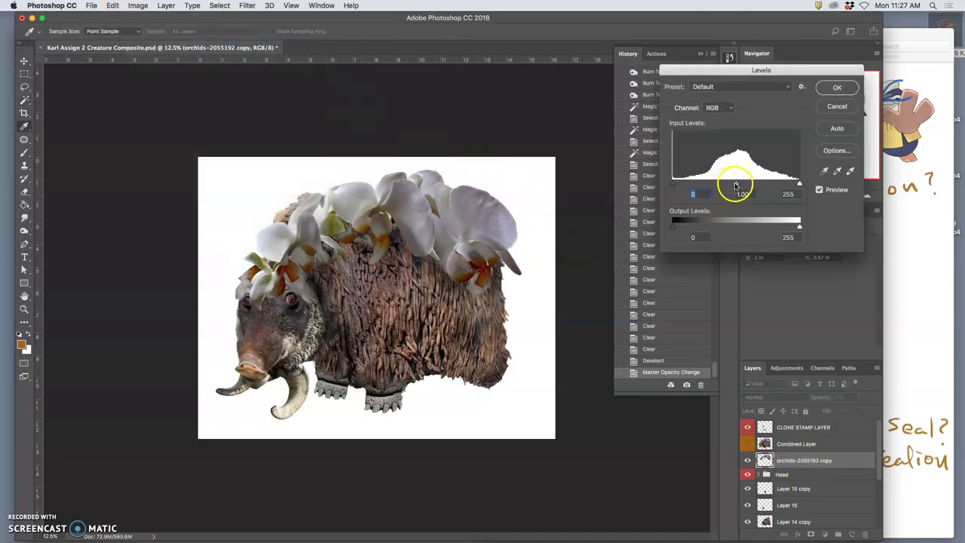
pyautogui.moveTo(741, 184); pyautogui.dragTo(732, 185)
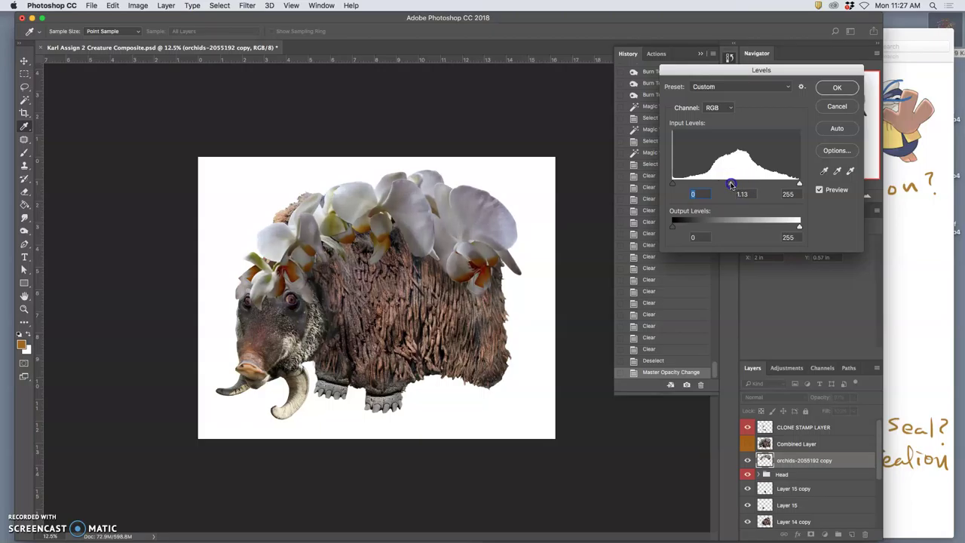
pyautogui.click(673, 186)
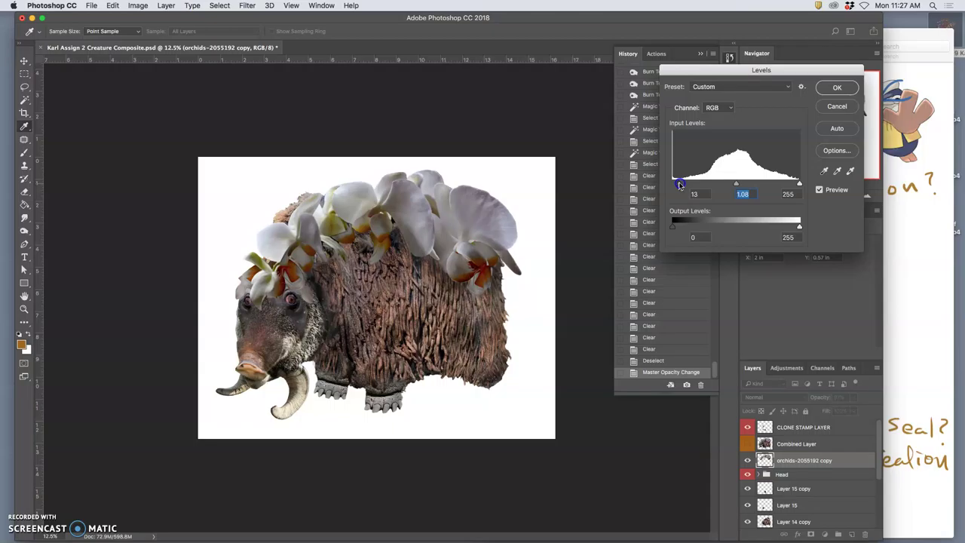
pyautogui.click(799, 183)
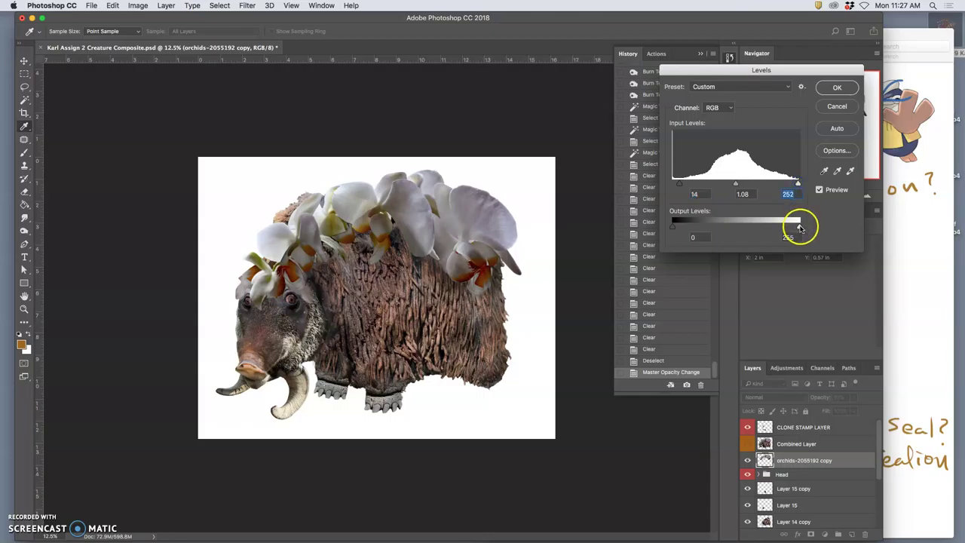
pyautogui.click(834, 89)
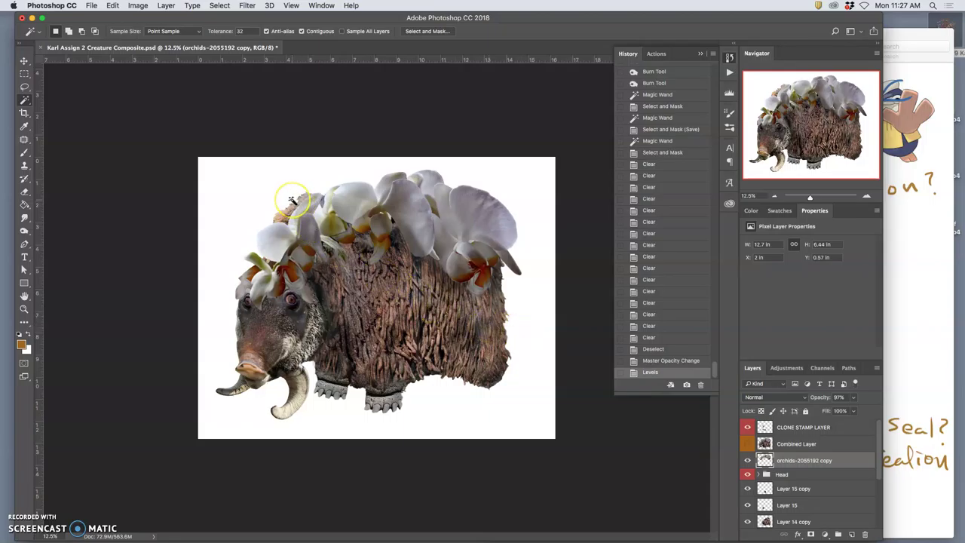
# Step: Toggle Layer 13 to inspect its contribution and make it the active layer
pyautogui.press('super+equal')
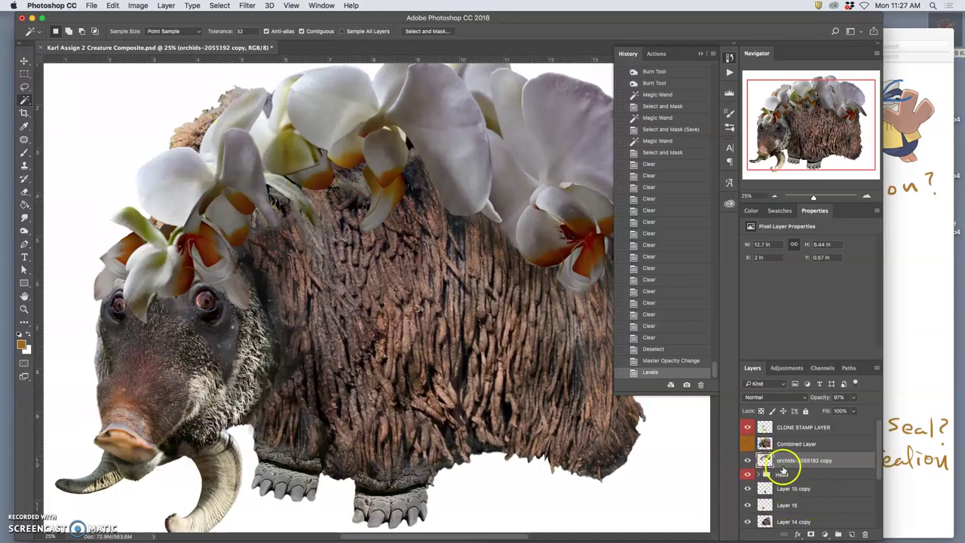
pyautogui.scroll(-2, 781, 471)
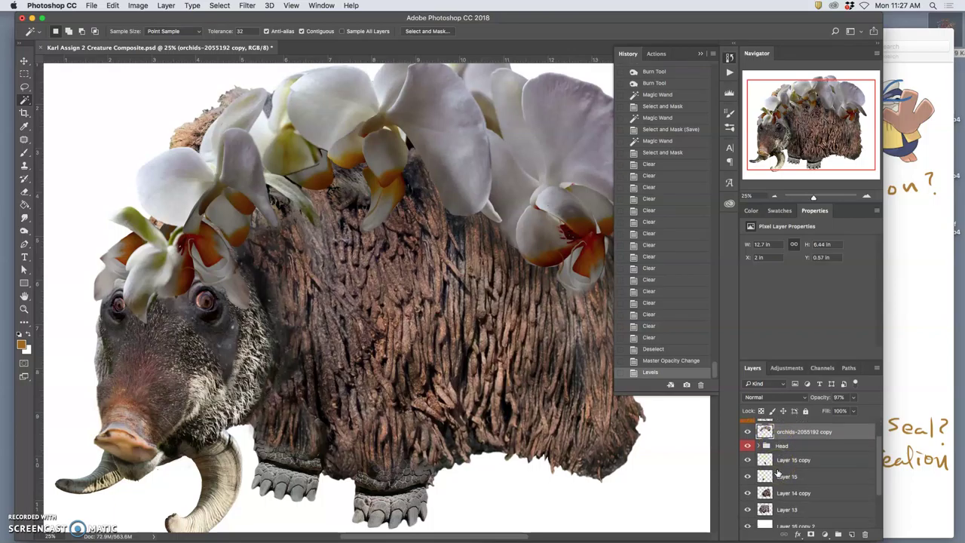
pyautogui.click(749, 511)
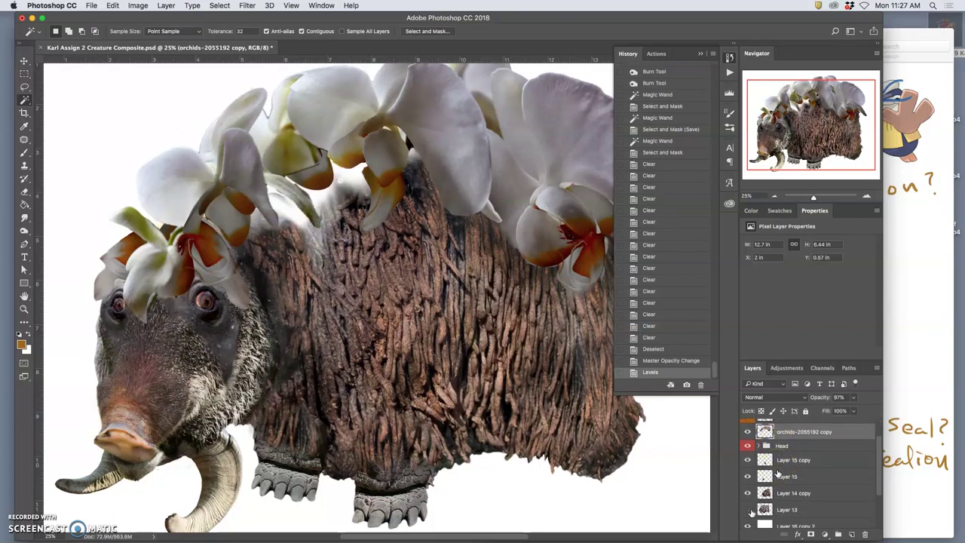
pyautogui.click(748, 510)
pyautogui.click(749, 511)
pyautogui.click(763, 511)
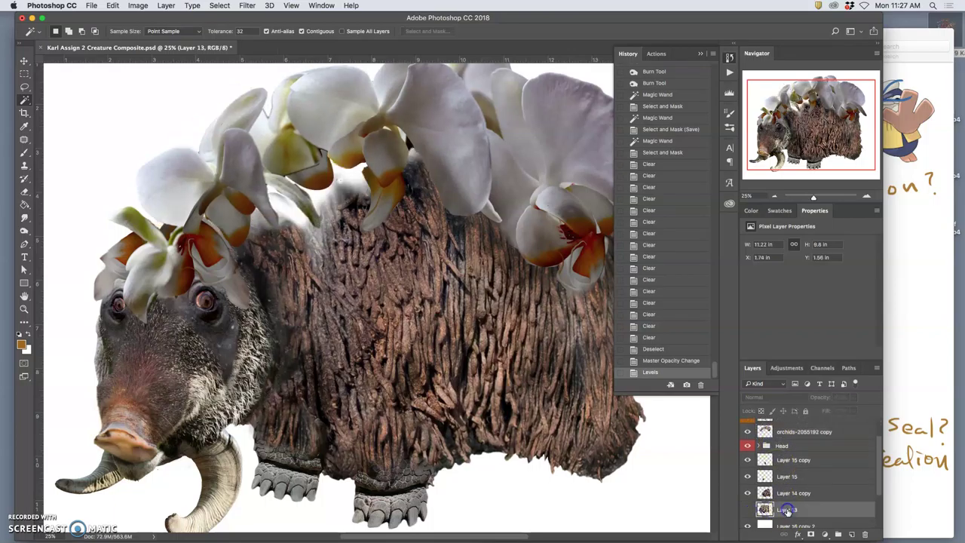
pyautogui.click(748, 511)
# Step: Lasso the stray fur, invert the selection, copy the rest to a new layer, and hide Layer 13
pyautogui.click(24, 87)
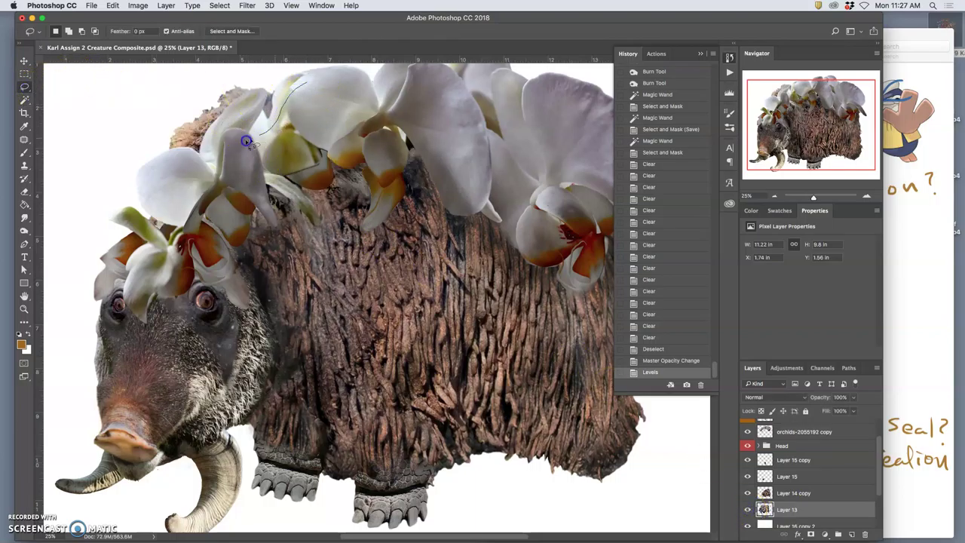
pyautogui.moveTo(190, 178)
pyautogui.mouseDown()
pyautogui.moveTo(153, 197)
pyautogui.moveTo(106, 152)
pyautogui.moveTo(200, 72)
pyautogui.moveTo(297, 77)
pyautogui.mouseUp()
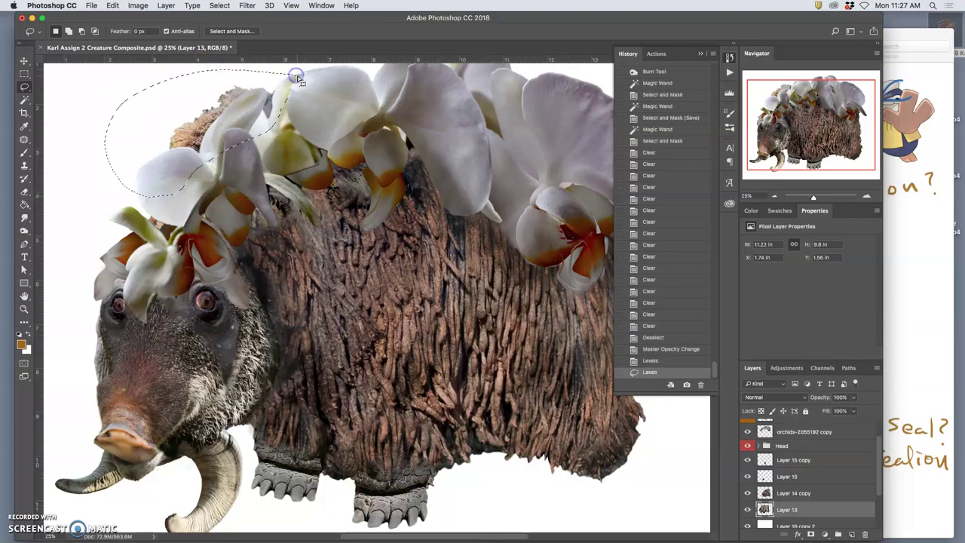
pyautogui.click(219, 5)
pyautogui.click(227, 47)
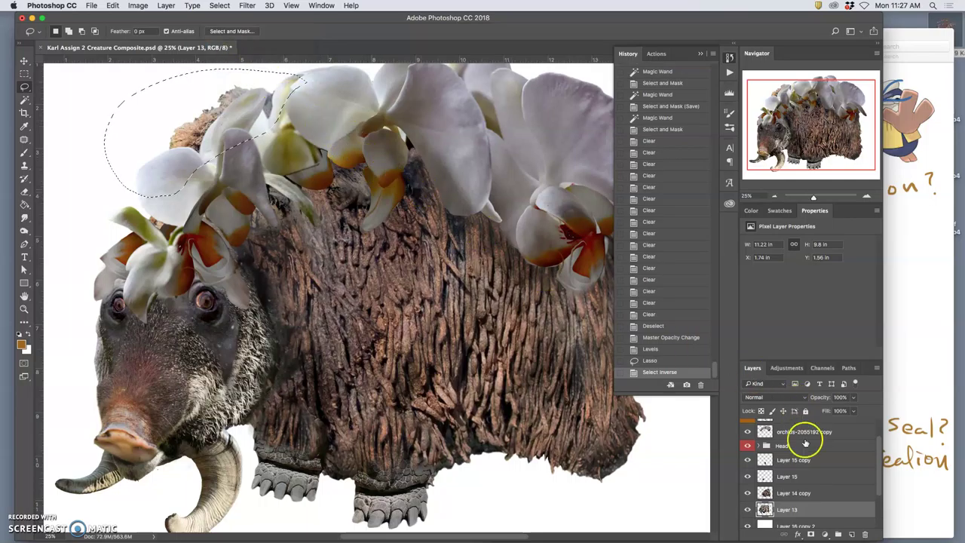
pyautogui.press('super+j')
pyautogui.click(748, 525)
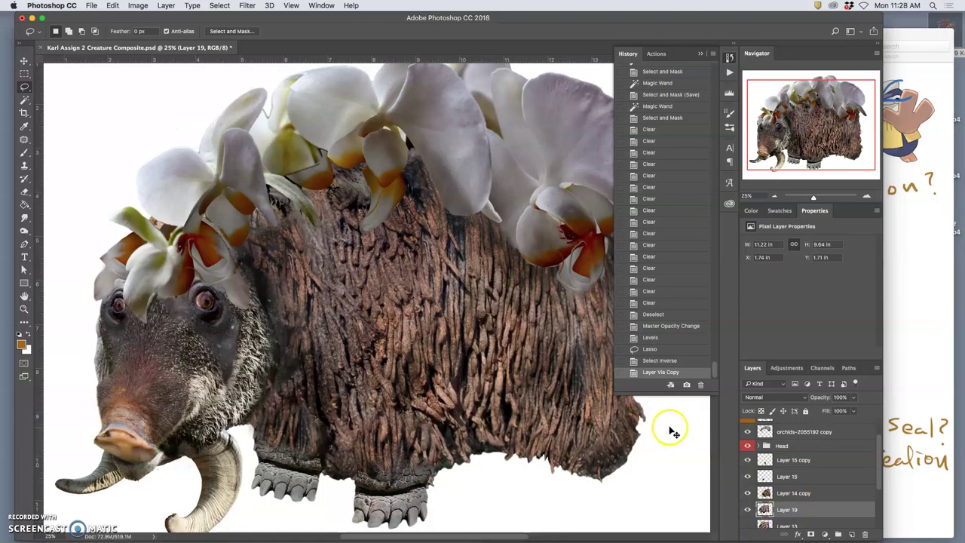
# Step: Show the black backdrop instead of the white one and keep Layer 13 hidden
pyautogui.press('super+minus')
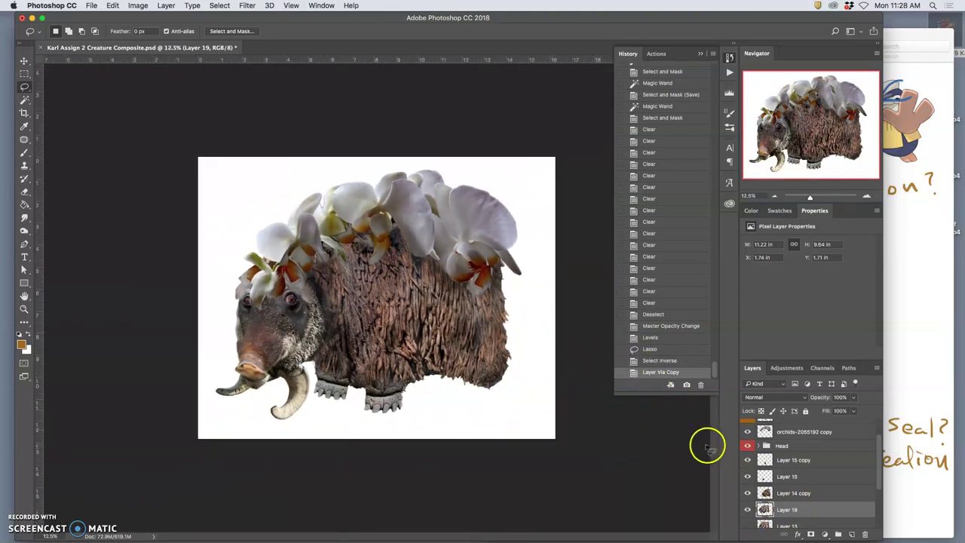
pyautogui.scroll(-3, 749, 491)
pyautogui.click(748, 486)
pyautogui.click(747, 469)
pyautogui.click(747, 470)
pyautogui.click(747, 470)
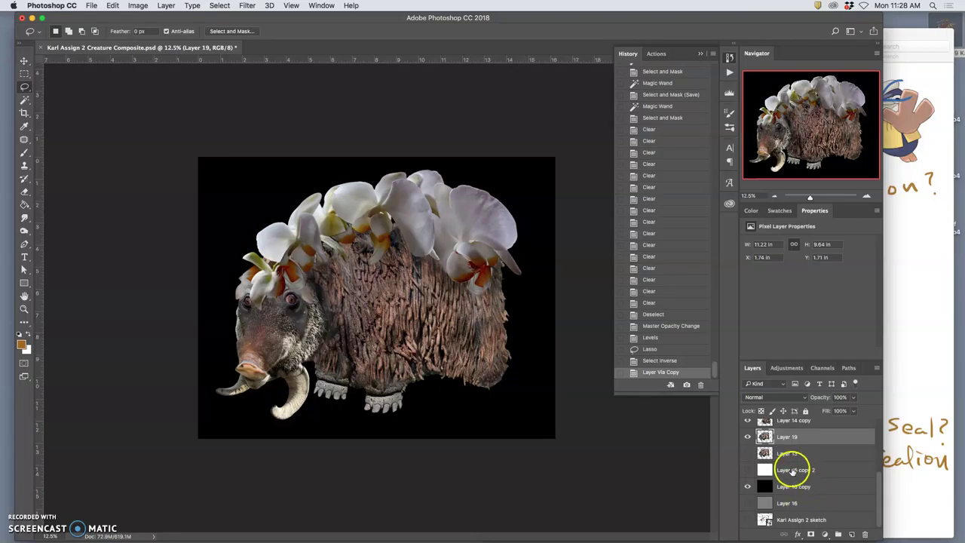
pyautogui.click(747, 453)
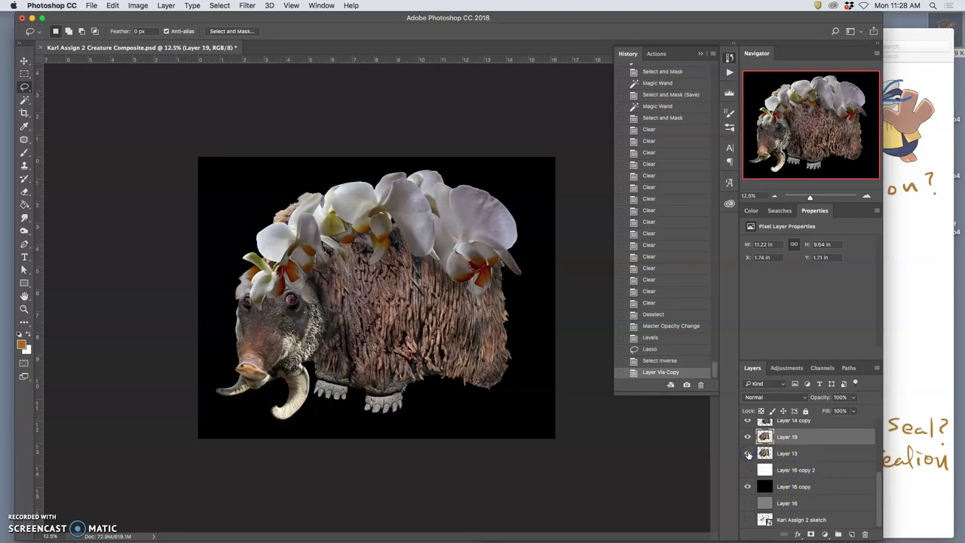
pyautogui.click(748, 454)
pyautogui.click(747, 454)
pyautogui.click(748, 454)
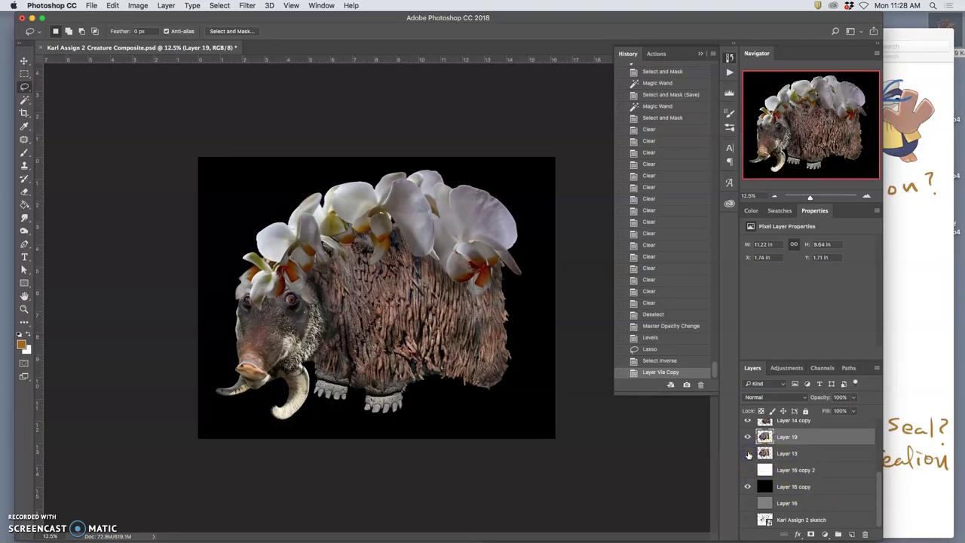
pyautogui.click(747, 453)
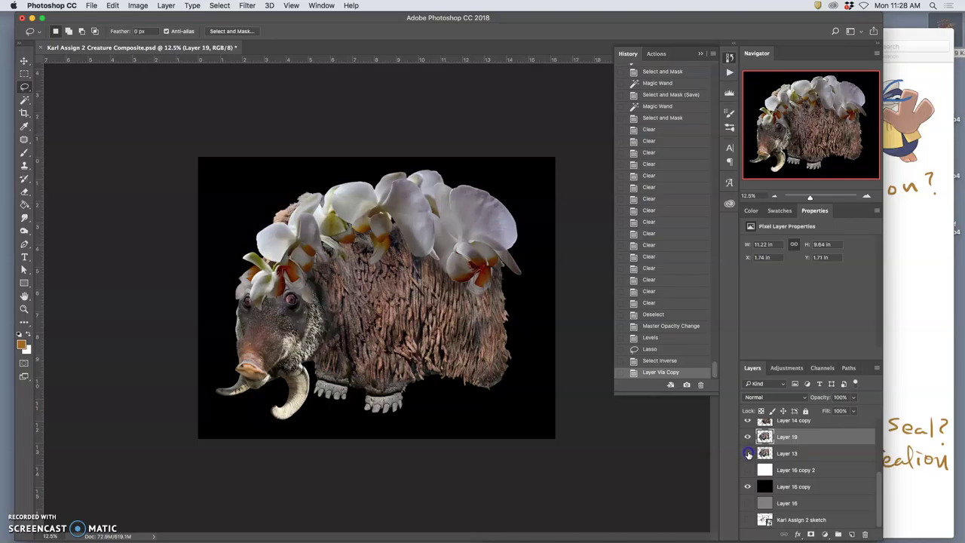
pyautogui.click(748, 453)
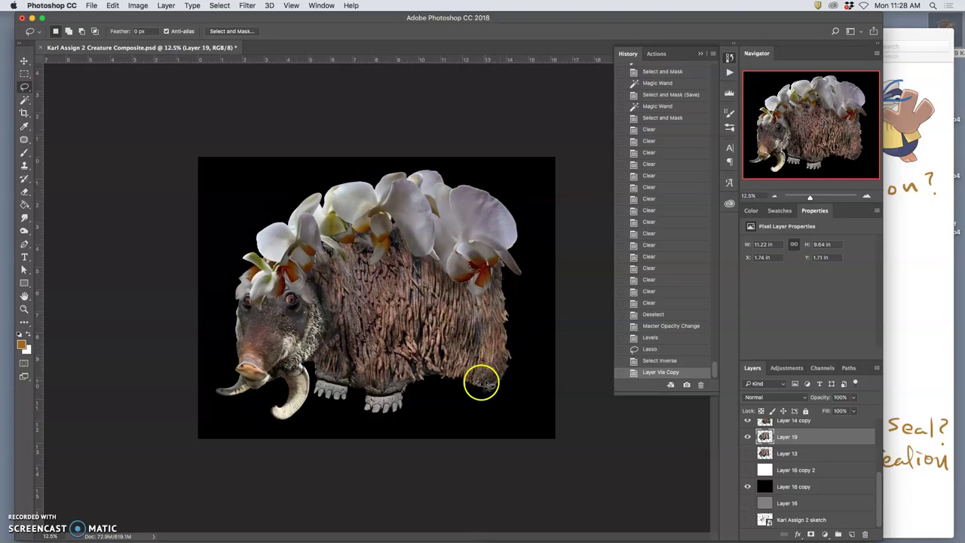
# Step: Delete the Combined Layer and hide the black backdrop layer
pyautogui.scroll(3, 801, 458)
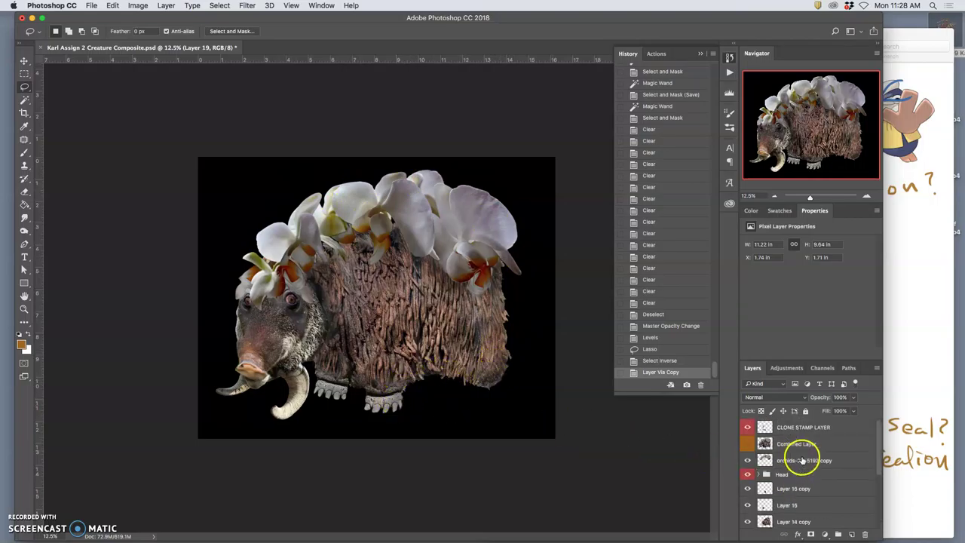
pyautogui.click(749, 446)
pyautogui.click(749, 447)
pyautogui.click(788, 444)
pyautogui.press('Delete')
pyautogui.scroll(-5, 797, 447)
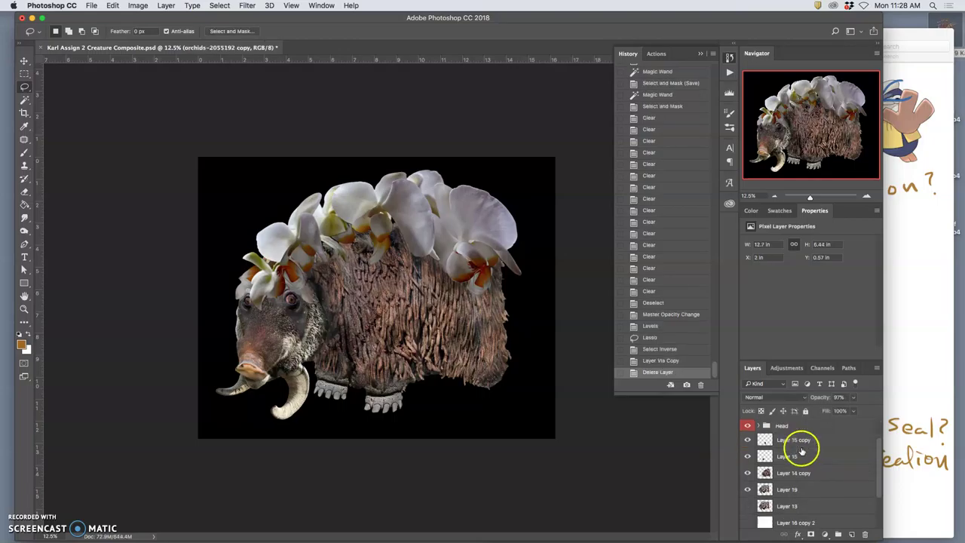
pyautogui.click(746, 489)
# Step: Select the CLONE STAMP LAYER and toggle its visibility to compare the body patches
pyautogui.scroll(5, 782, 457)
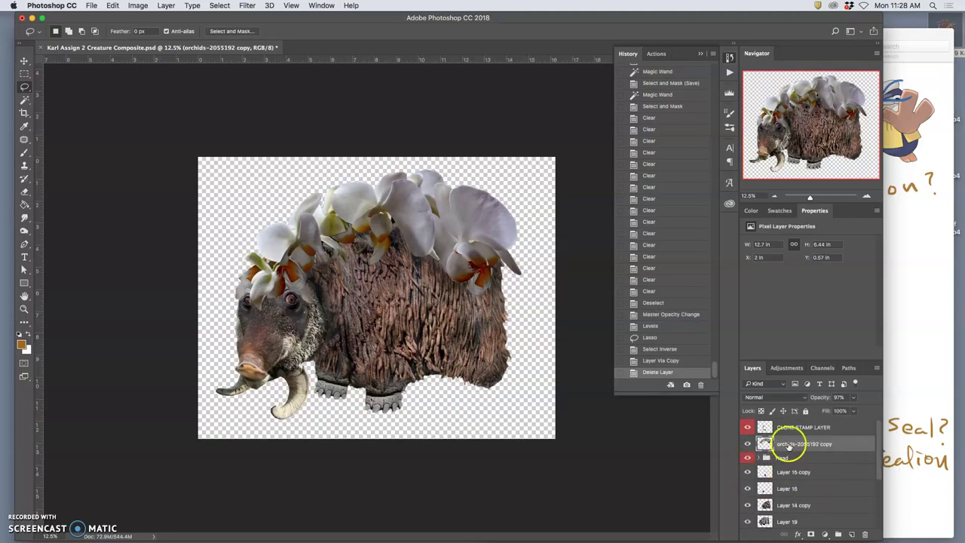
pyautogui.click(758, 427)
pyautogui.click(748, 428)
pyautogui.click(748, 427)
pyautogui.click(748, 427)
pyautogui.click(748, 428)
pyautogui.click(748, 427)
pyautogui.click(748, 427)
pyautogui.click(748, 428)
pyautogui.click(748, 427)
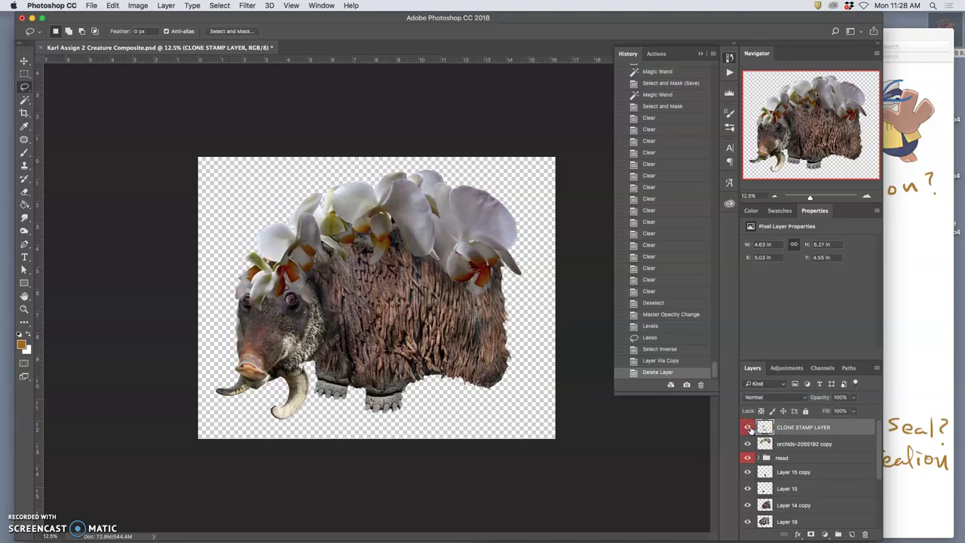
pyautogui.click(748, 427)
pyautogui.click(748, 428)
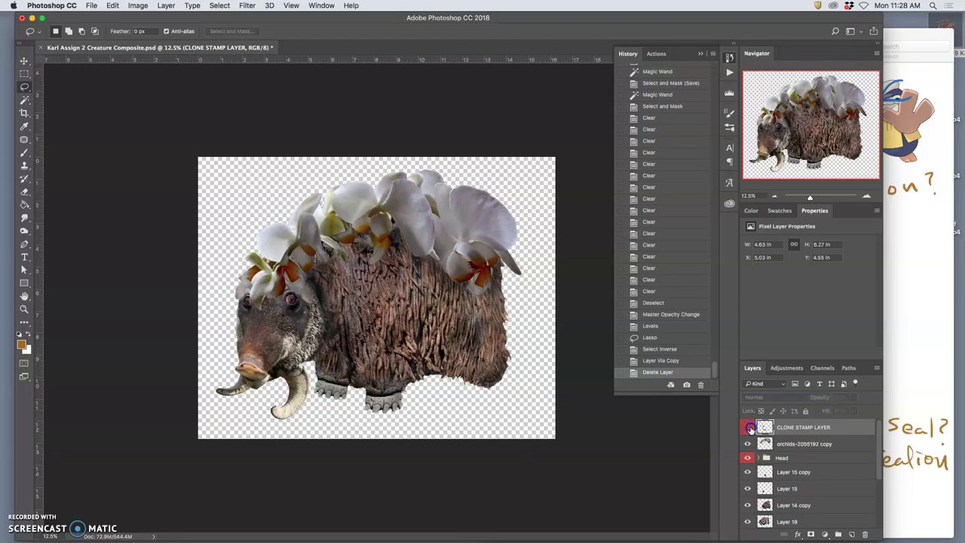
pyautogui.click(748, 427)
pyautogui.click(749, 427)
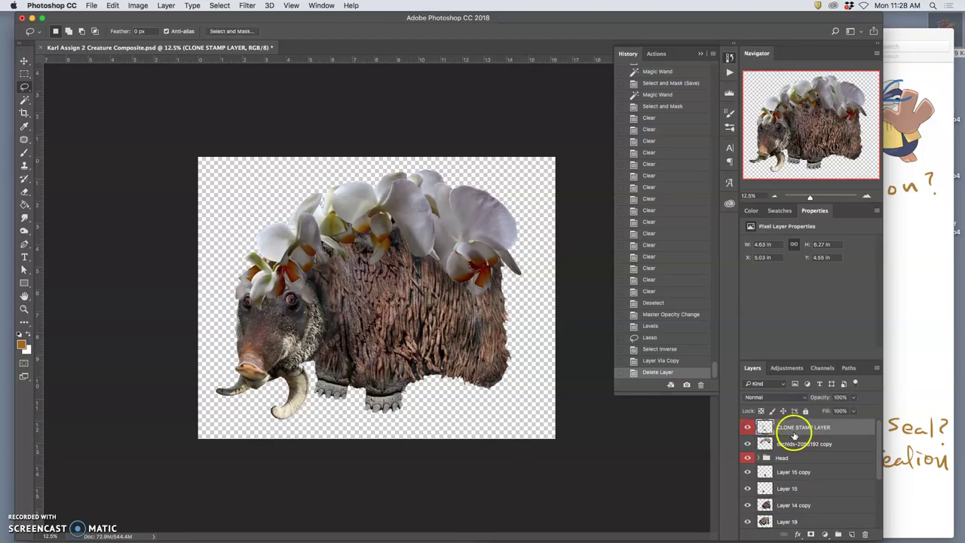
# Step: Soft-erase the clone patch around the neck with a 300 px, 0% hardness, 42% opacity Eraser
pyautogui.click(25, 191)
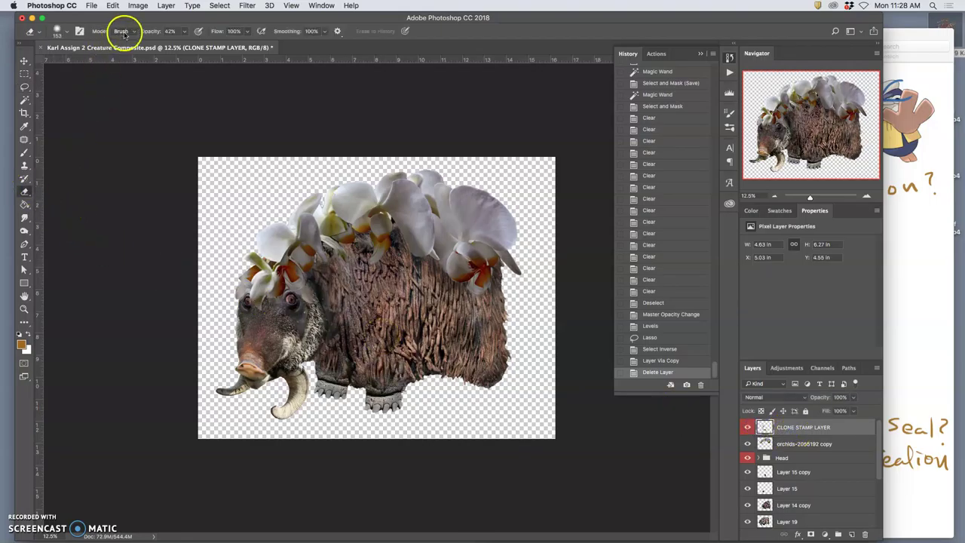
pyautogui.click(66, 31)
pyautogui.moveTo(119, 63); pyautogui.dragTo(71, 85)
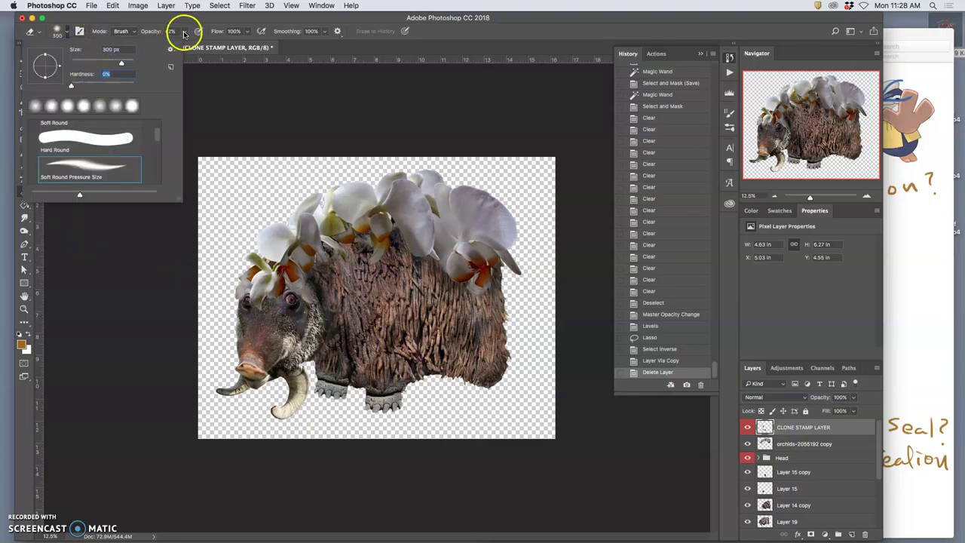
pyautogui.click(305, 269)
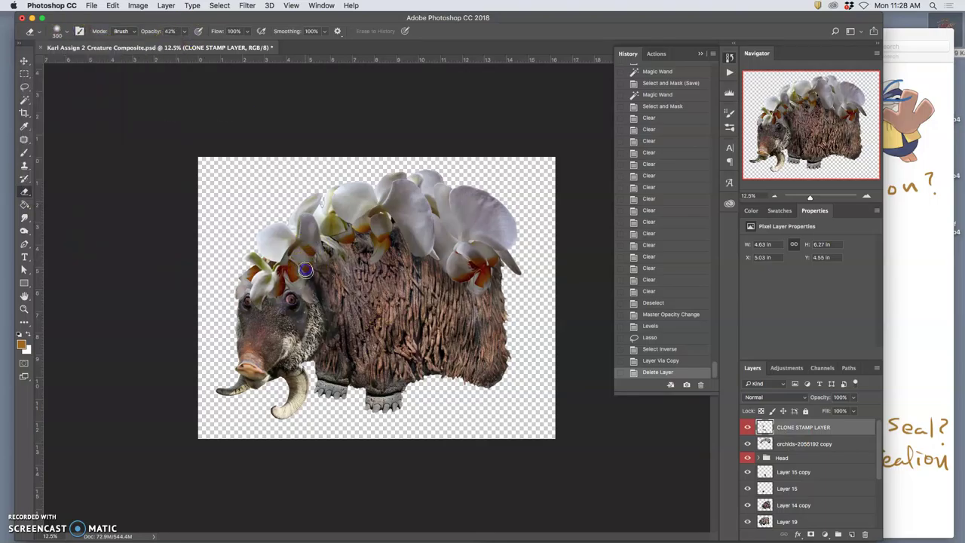
pyautogui.click(327, 317)
pyautogui.click(321, 272)
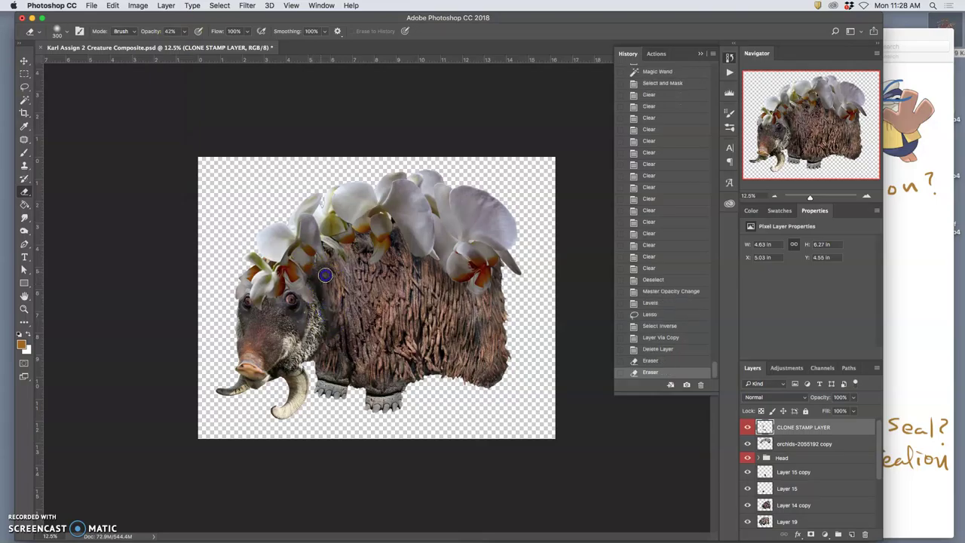
pyautogui.click(324, 274)
pyautogui.click(323, 285)
pyautogui.click(325, 308)
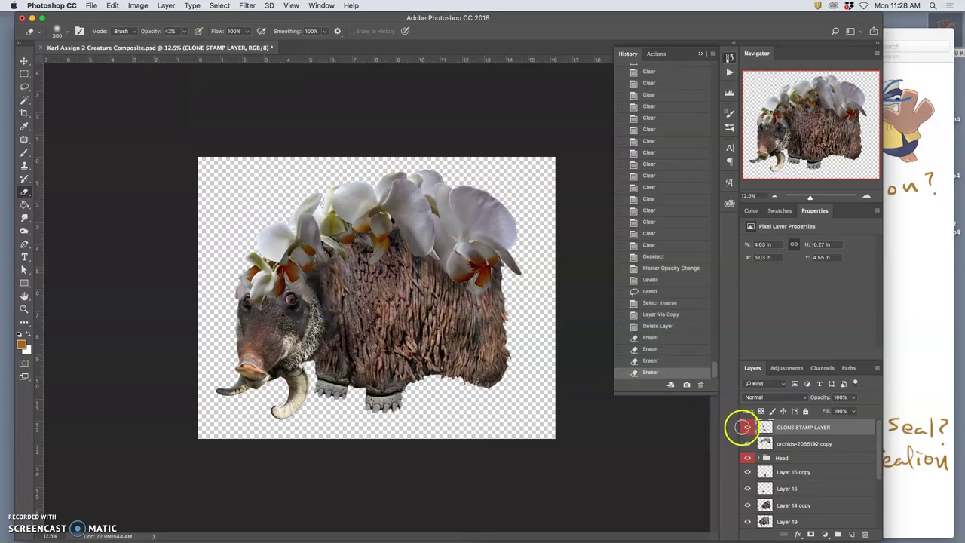
# Step: Toggle the CLONE STAMP LAYER on and off to check the erasing
pyautogui.click(747, 427)
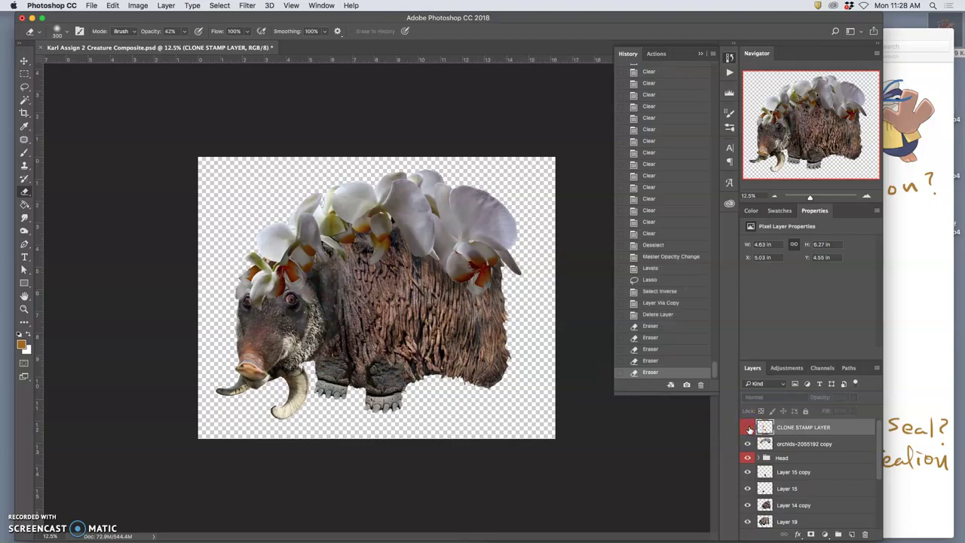
pyautogui.click(747, 428)
pyautogui.click(748, 427)
pyautogui.click(748, 428)
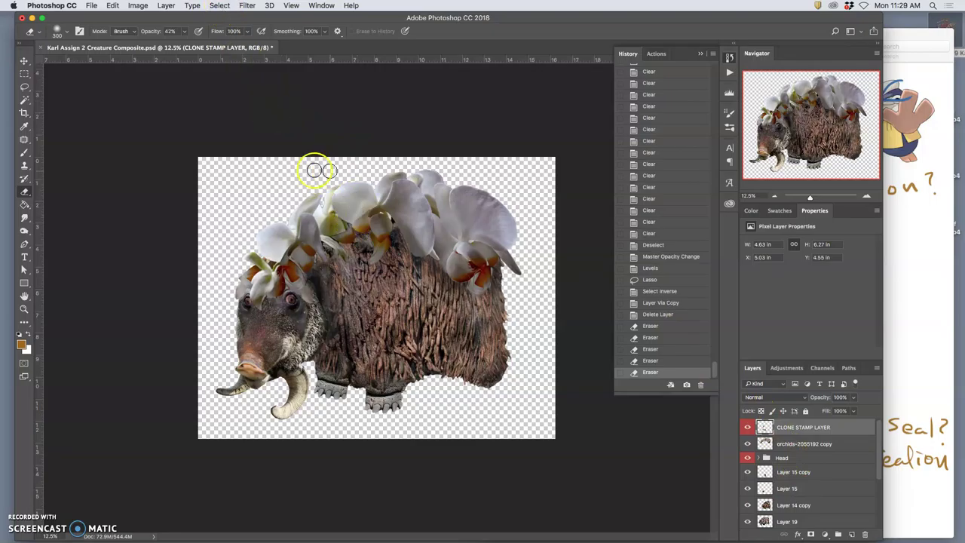
# Step: Stamp all visible content into a new top layer with Cmd+Opt+Shift+E
pyautogui.click(168, 6)
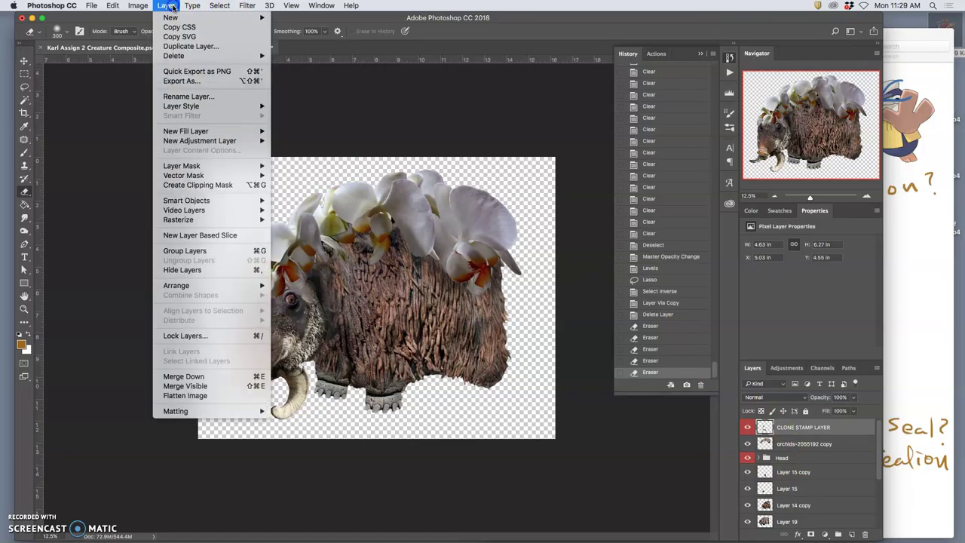
pyautogui.click(198, 387)
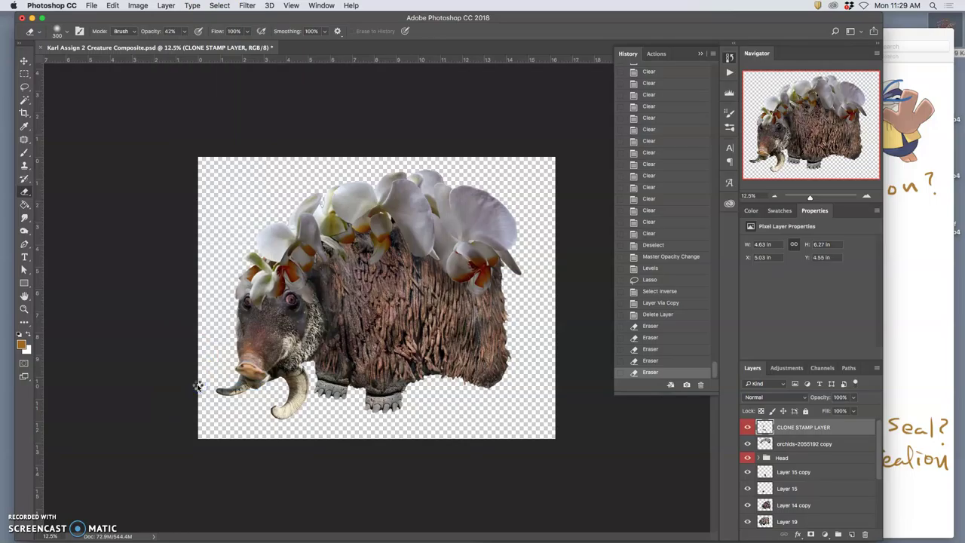
pyautogui.press('alt+shift+super+e')
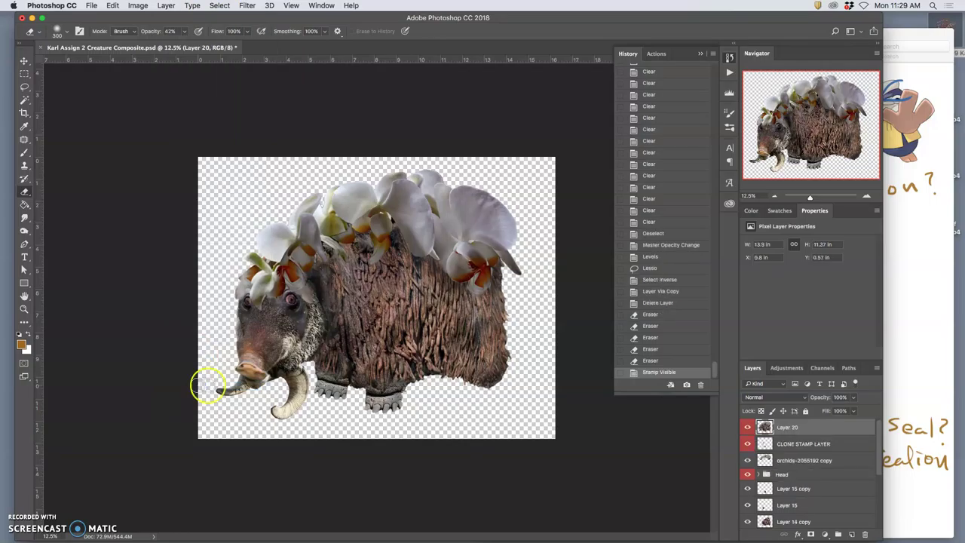
# Step: Hide the CLONE STAMP LAYER, Head group, orchids and Layer 15 beneath the stamped layer
pyautogui.click(746, 444)
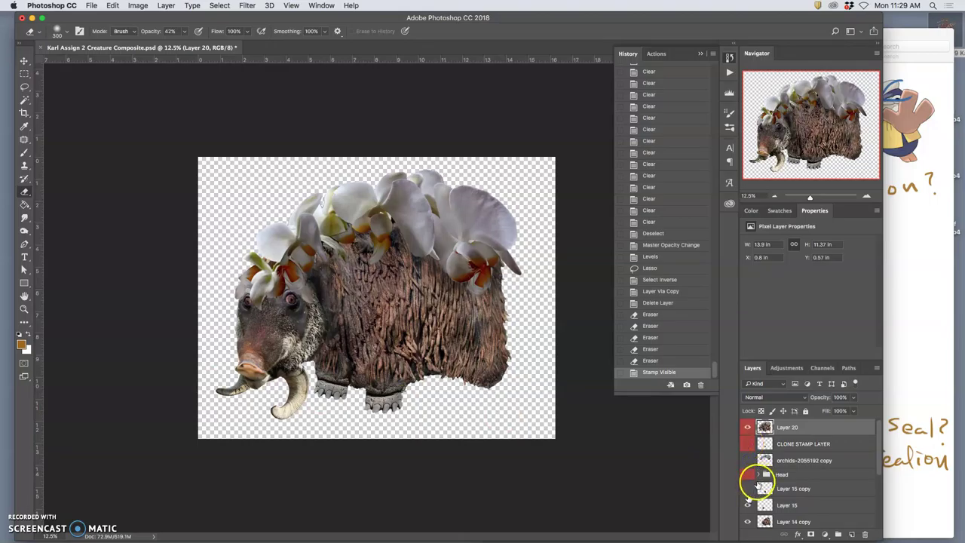
pyautogui.click(748, 504)
pyautogui.click(755, 472)
pyautogui.click(757, 460)
pyautogui.click(749, 473)
pyautogui.click(749, 503)
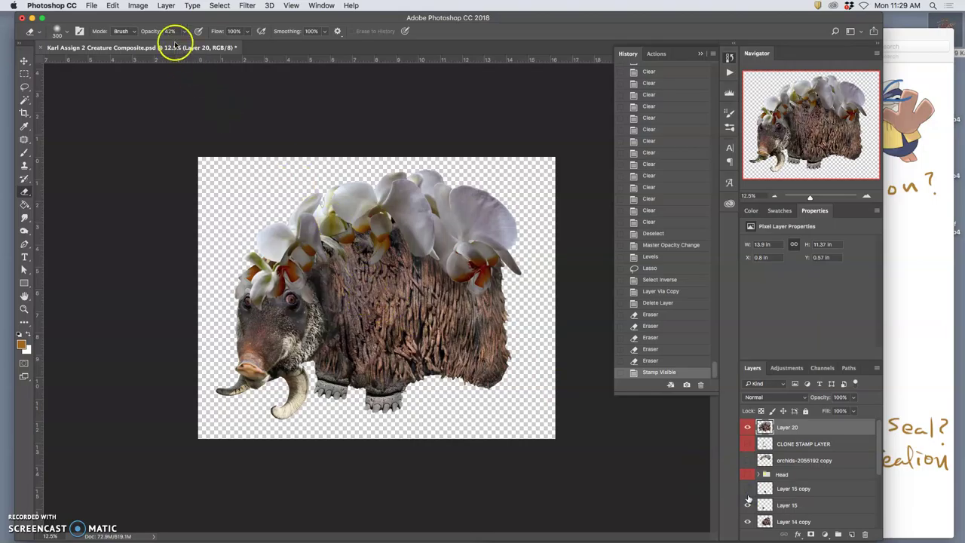
pyautogui.click(781, 430)
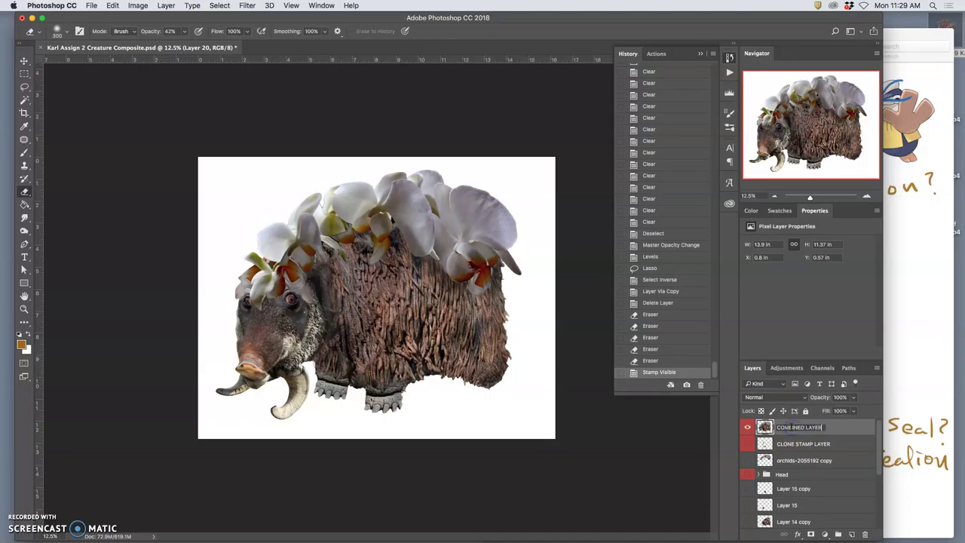
# Step: Confirm the name COMBINED LAYER and tag the layer orange
pyautogui.press('Return')
pyautogui.rightClick(748, 427)
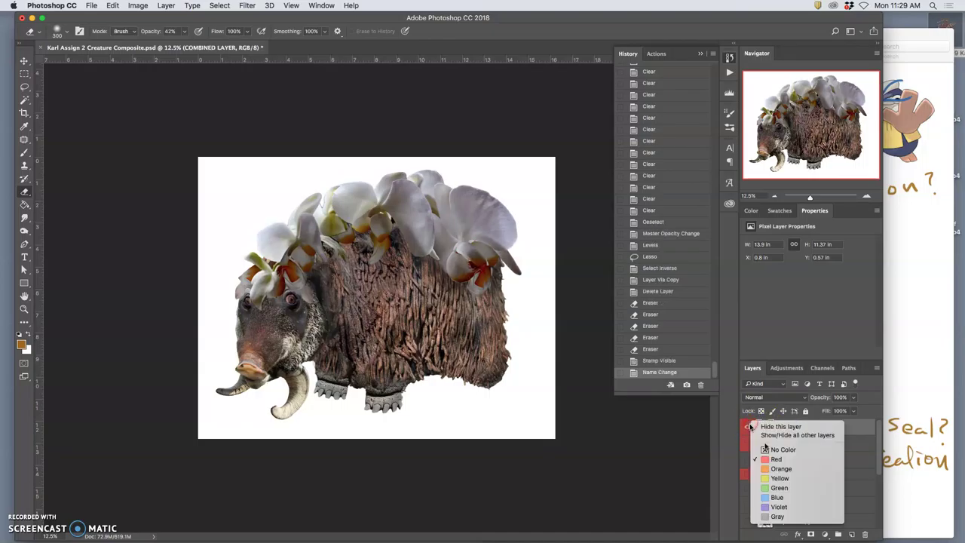
pyautogui.click(777, 462)
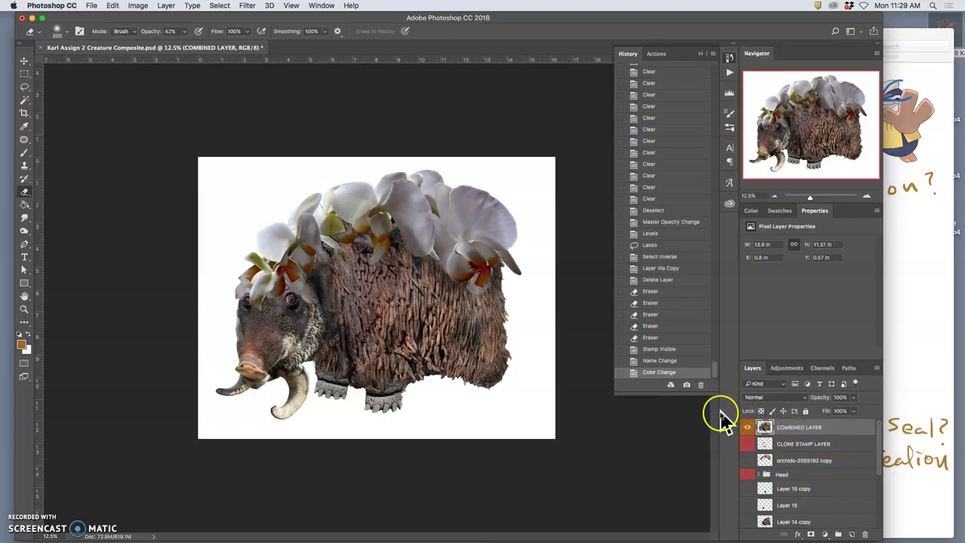
# Step: Apply Auto Tone to COMBINED LAYER and toggle it to compare before and after
pyautogui.click(140, 6)
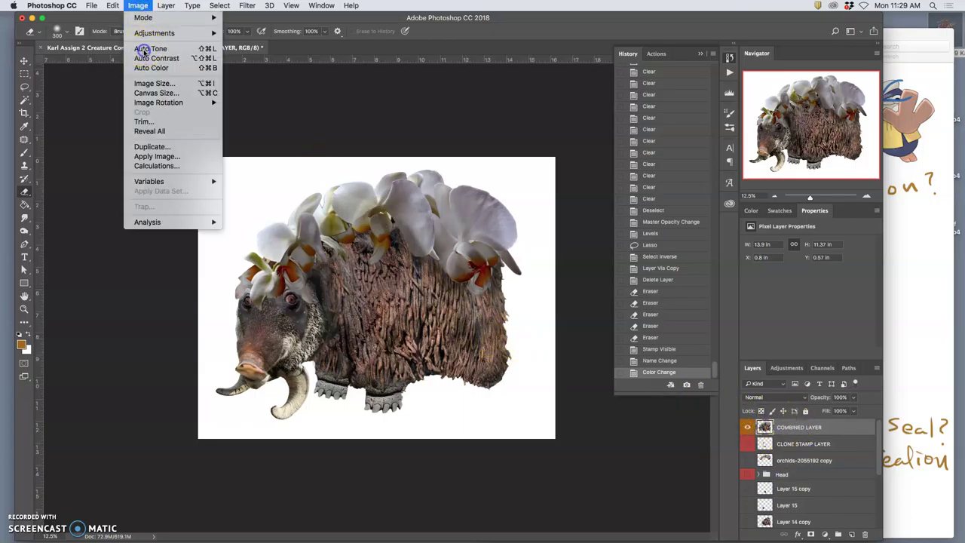
pyautogui.click(150, 49)
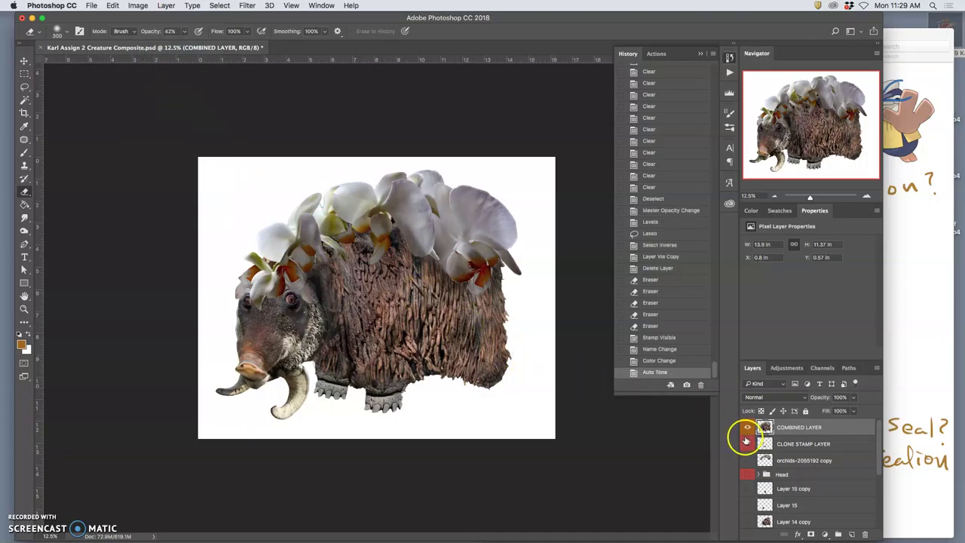
pyautogui.click(748, 427)
pyautogui.click(747, 427)
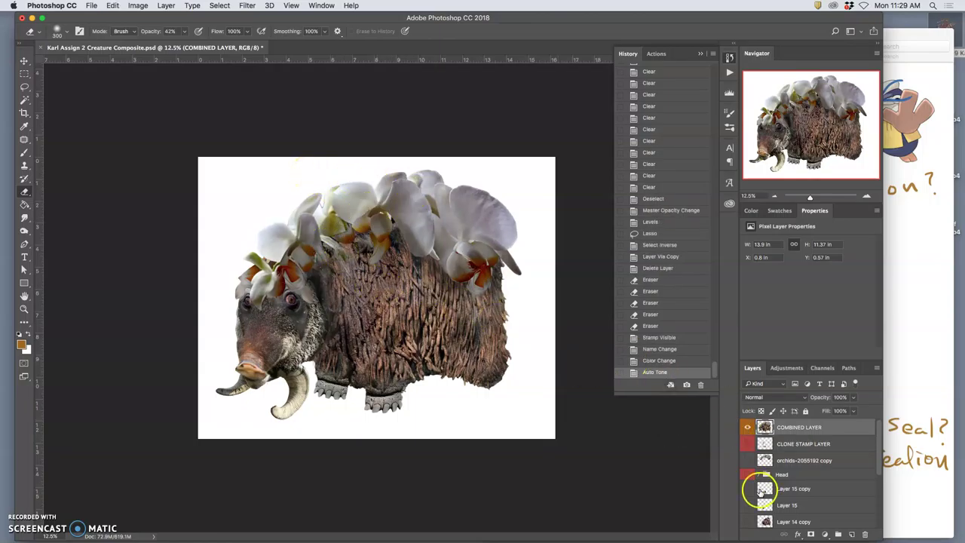
# Step: Hide the white, black and grey background layers and save with Cmd+S
pyautogui.scroll(-1, 787, 484)
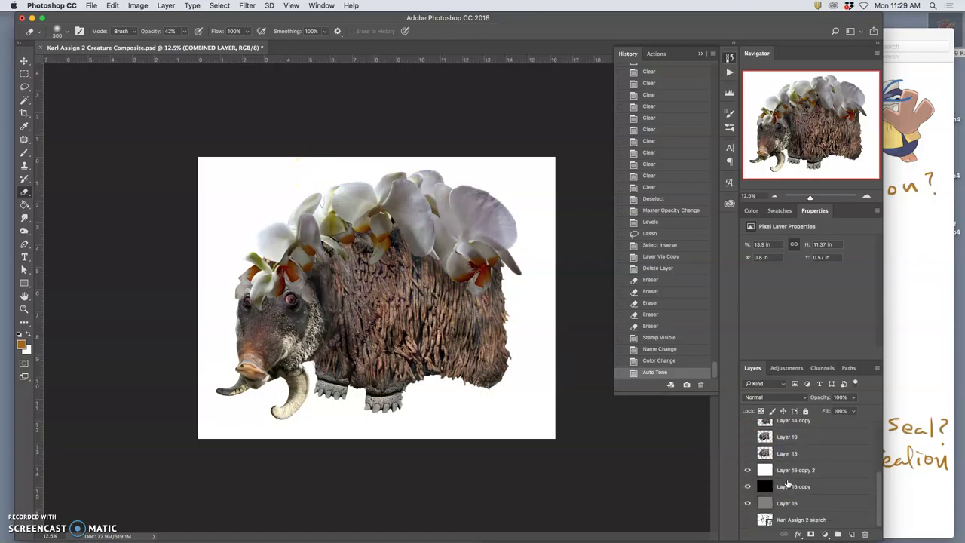
pyautogui.moveTo(747, 469); pyautogui.dragTo(747, 503)
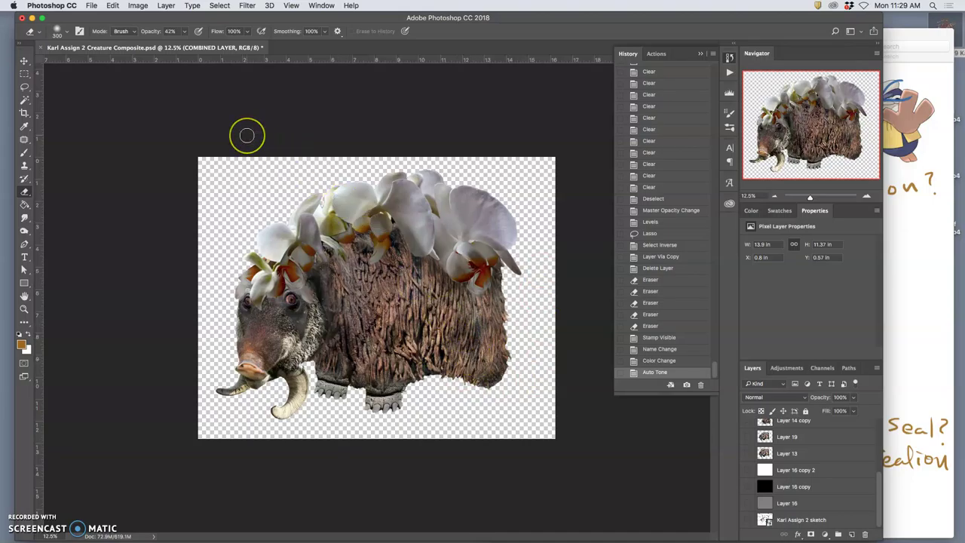
pyautogui.press('super+s')
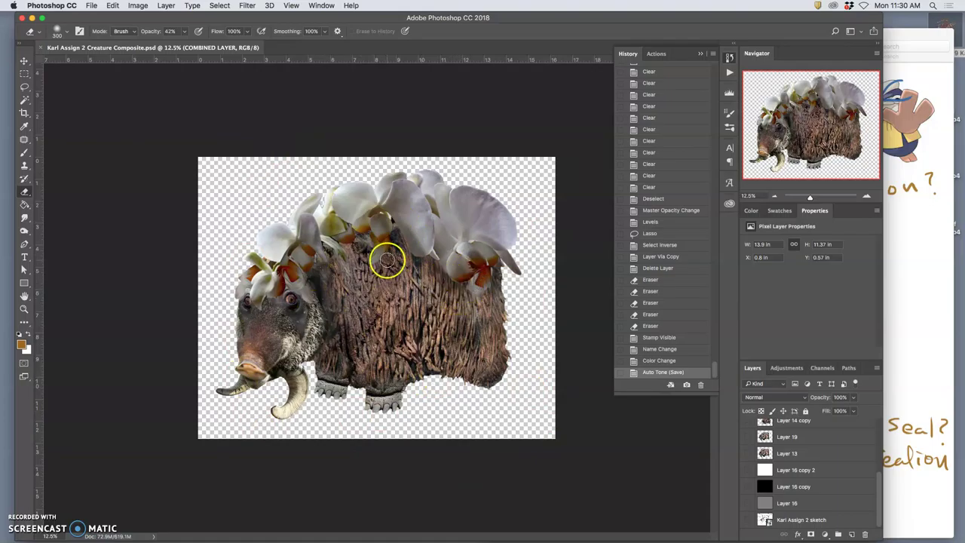
# Step: Review the Image Size dialog and cancel without changes
pyautogui.click(91, 5)
pyautogui.click(91, 5)
pyautogui.click(138, 5)
pyautogui.click(155, 83)
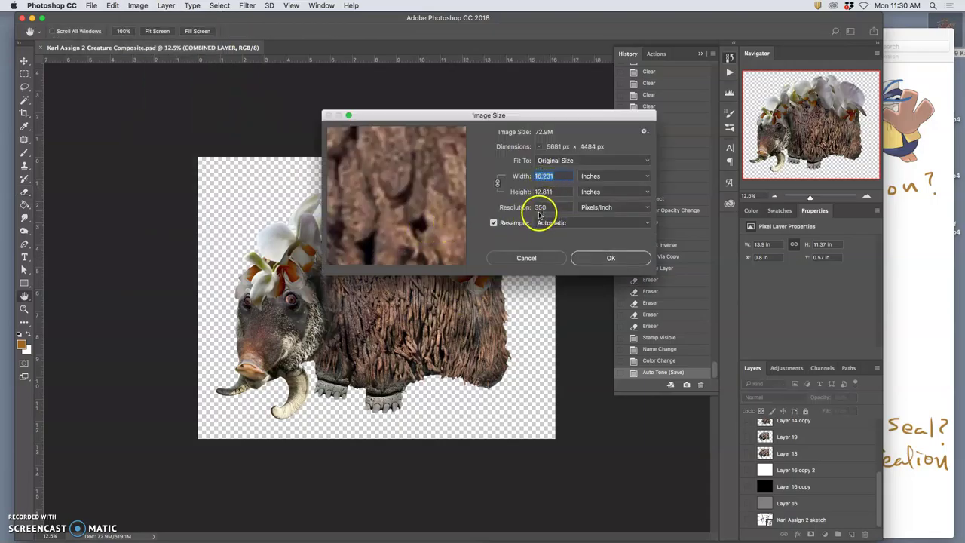
pyautogui.click(607, 258)
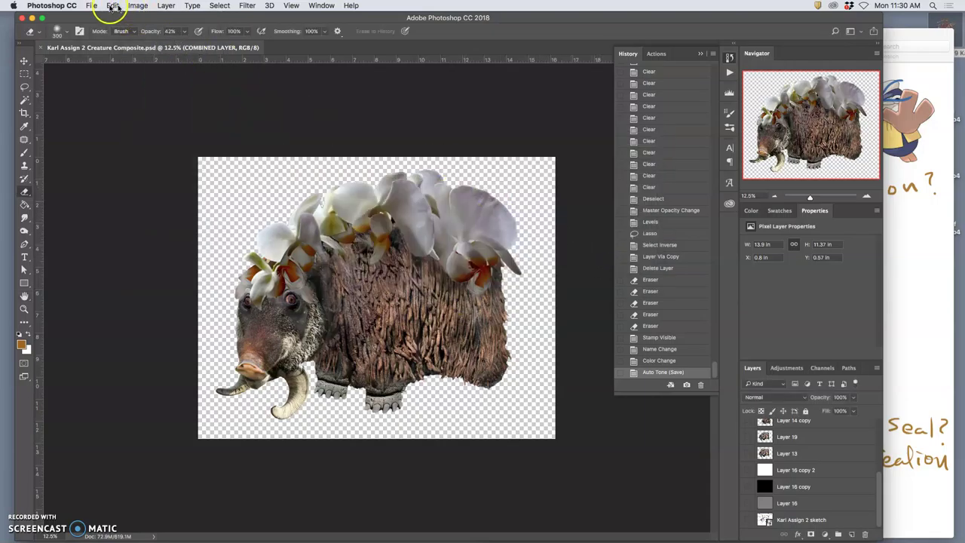
# Step: Save the creature composite as a copy on the Desktop with PNG format
pyautogui.click(91, 5)
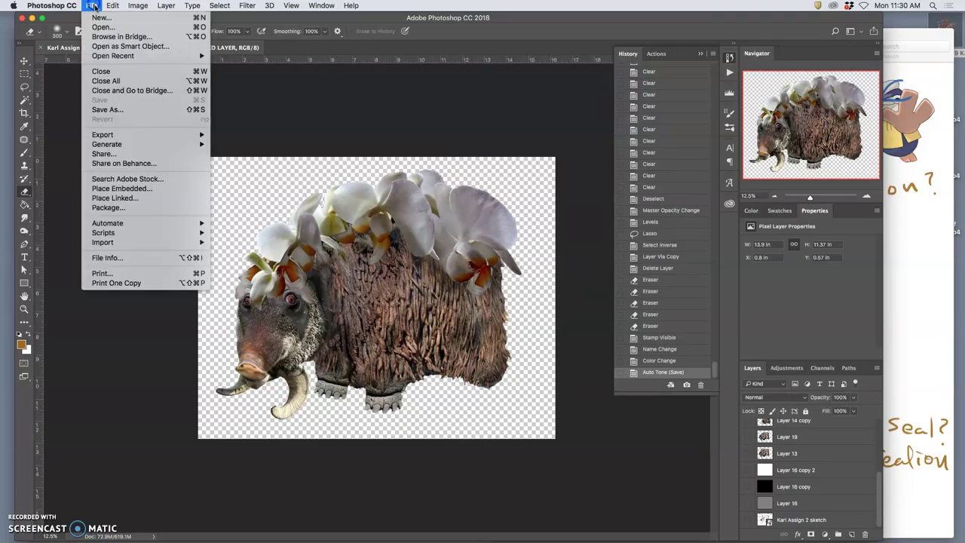
pyautogui.click(112, 105)
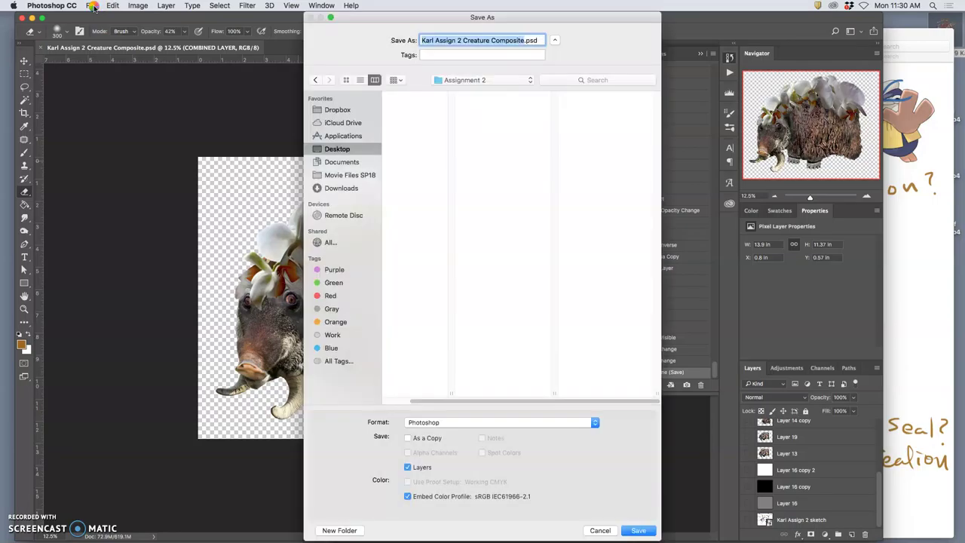
pyautogui.click(112, 5)
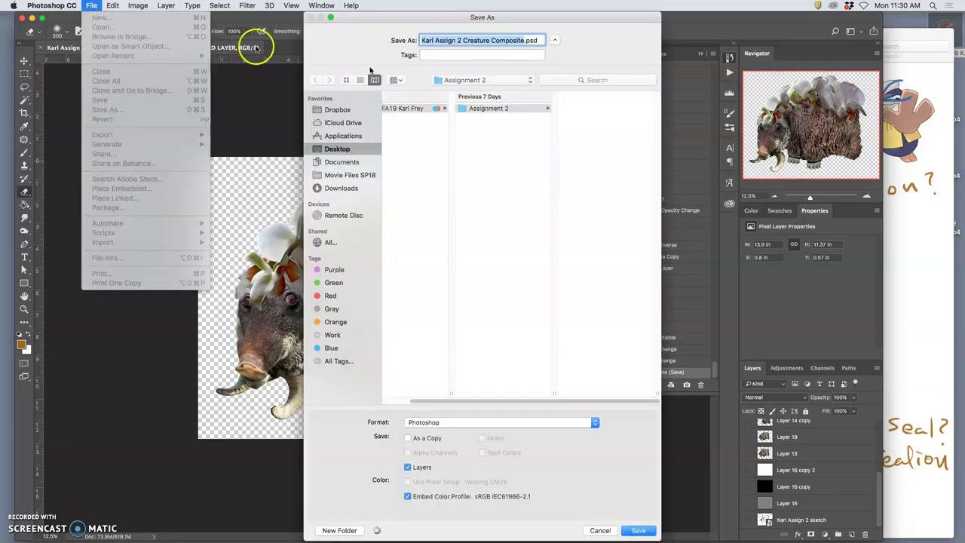
pyautogui.click(507, 80)
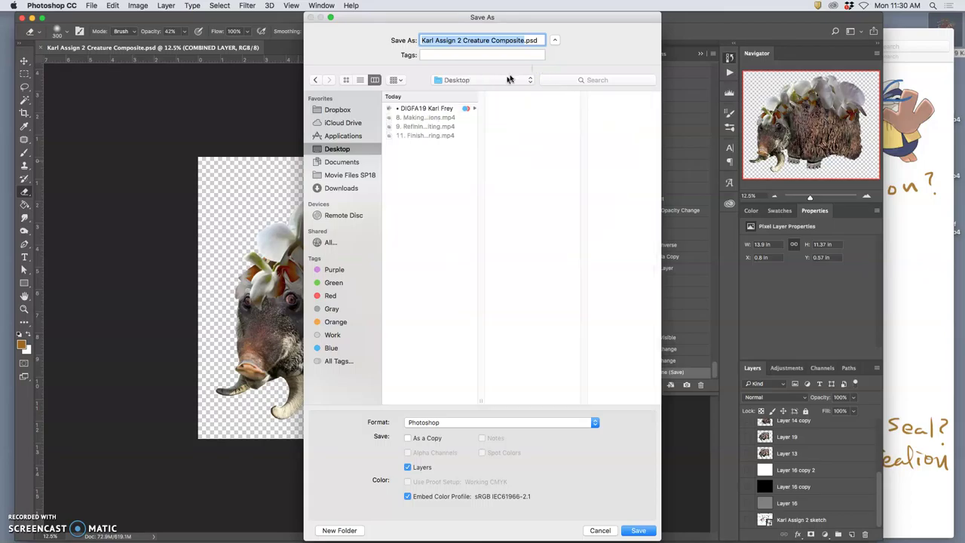
pyautogui.click(458, 423)
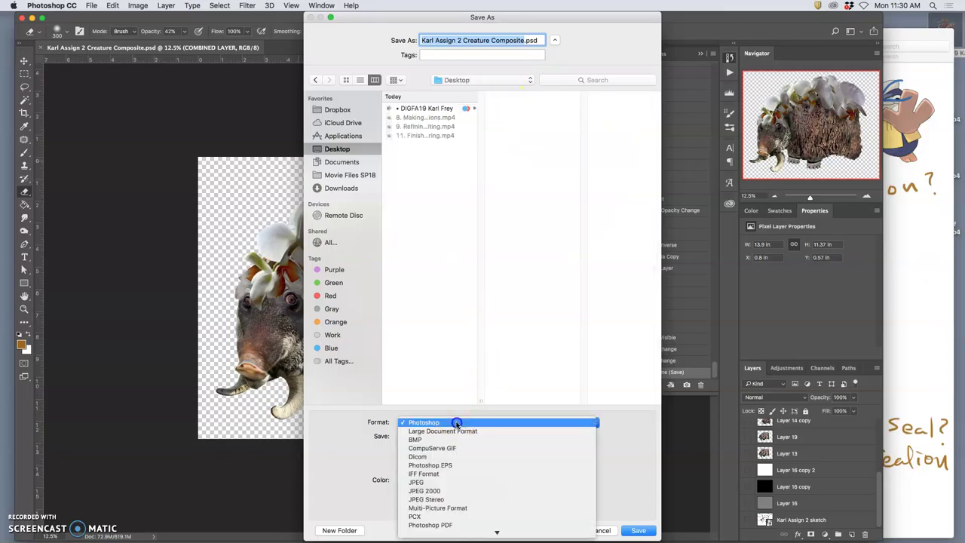
pyautogui.scroll(-3, 453, 517)
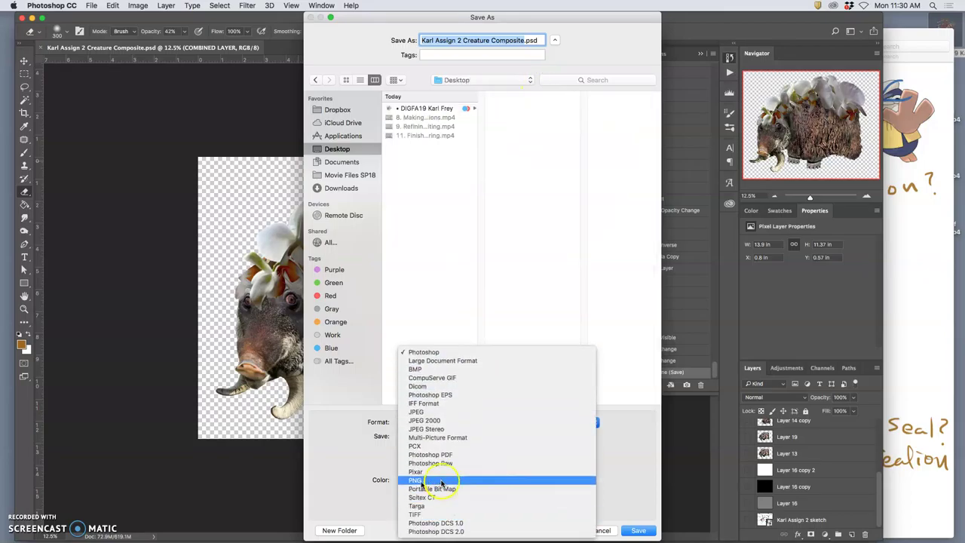
pyautogui.click(414, 481)
pyautogui.click(637, 531)
# Step: Confirm the PNG options so the transparent PNG file is written
pyautogui.click(233, 222)
pyautogui.click(520, 243)
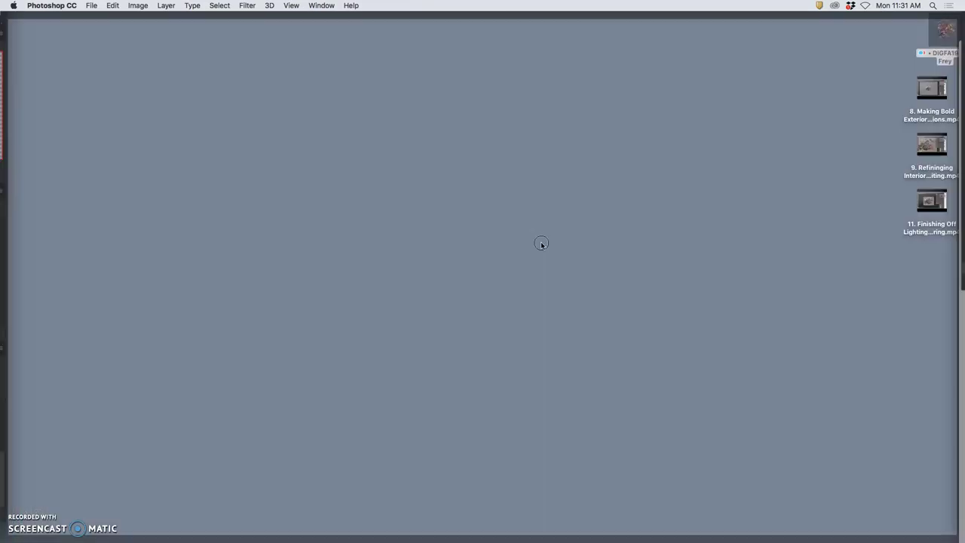
pyautogui.click(569, 224)
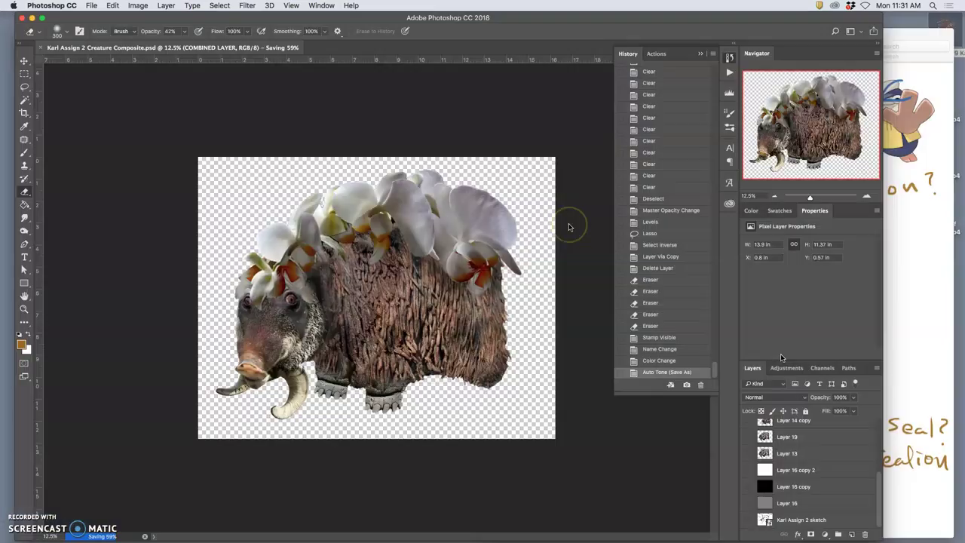
pyautogui.moveTo(877, 534)
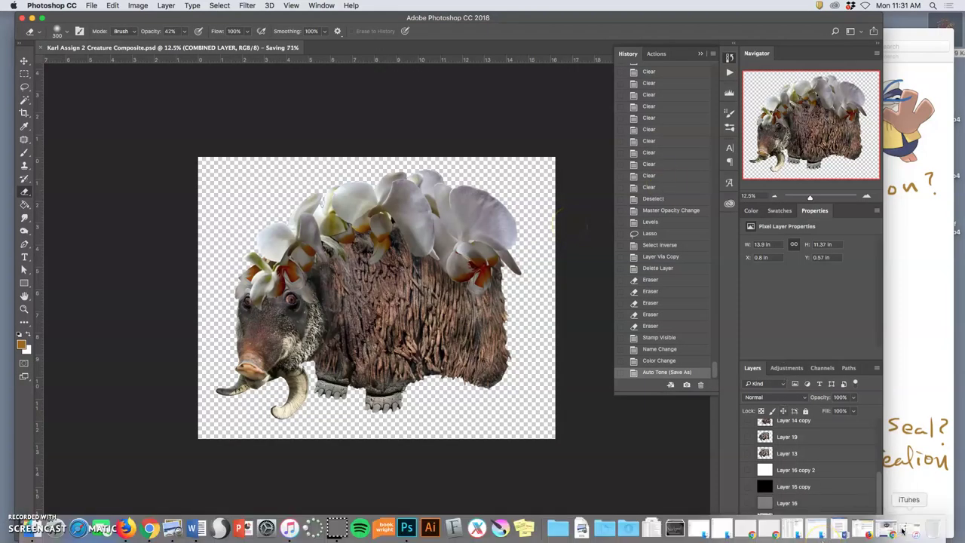
pyautogui.click(903, 503)
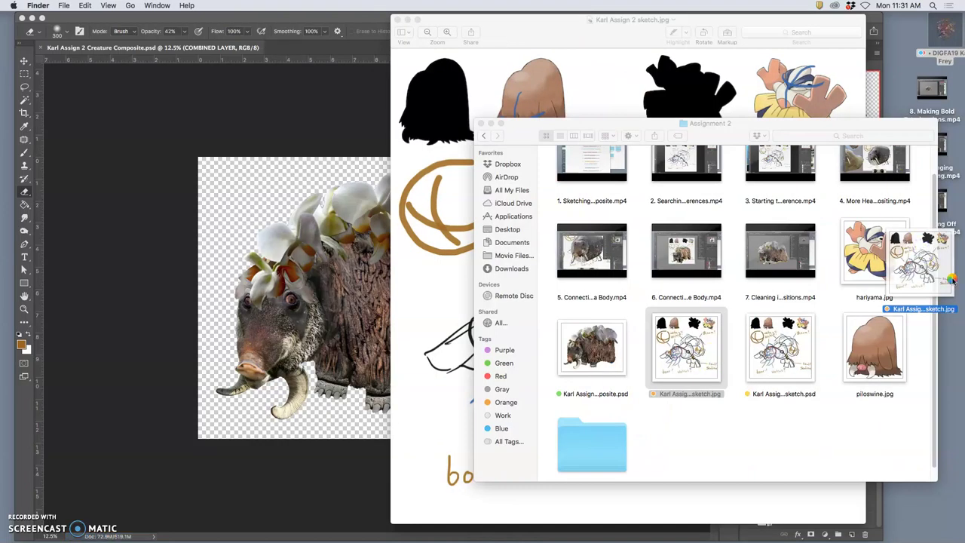
pyautogui.moveTo(952, 279); pyautogui.dragTo(952, 281)
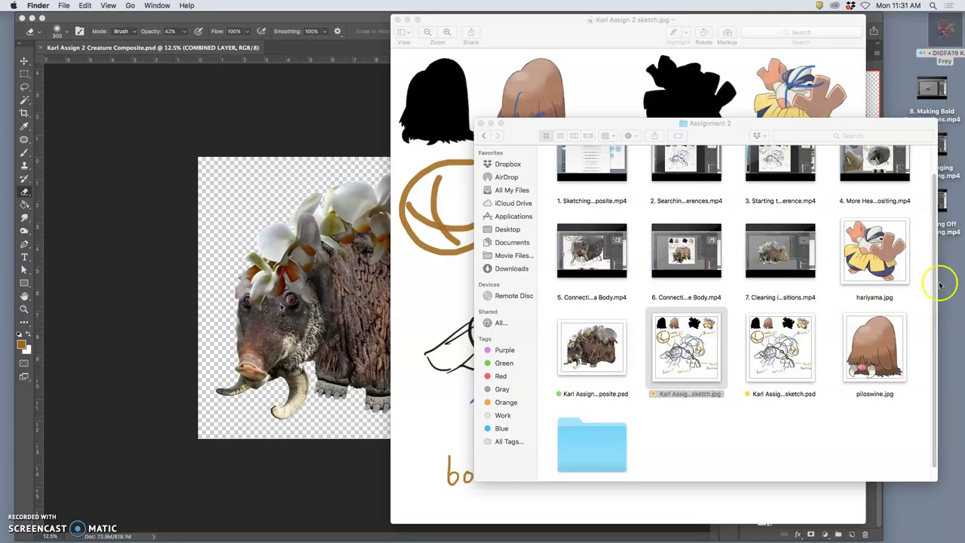
pyautogui.click(189, 315)
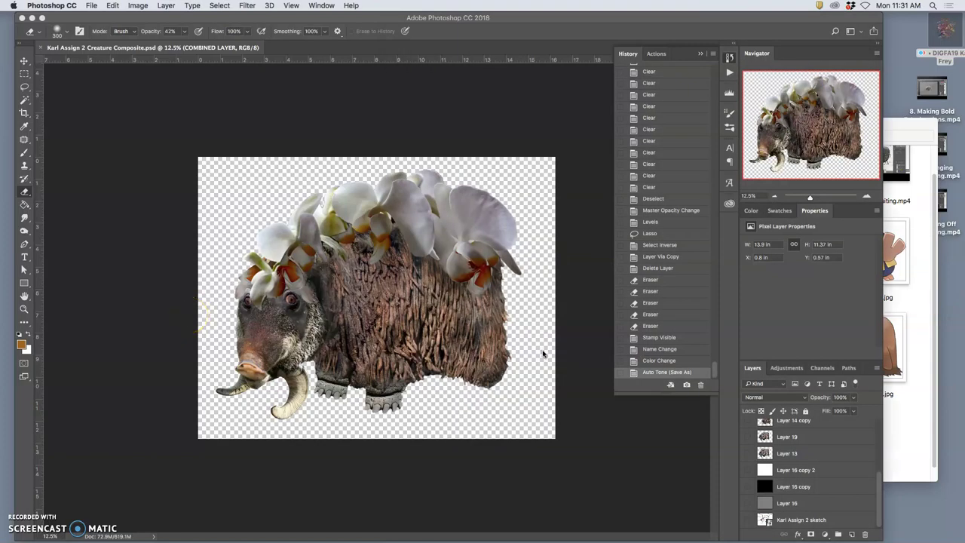